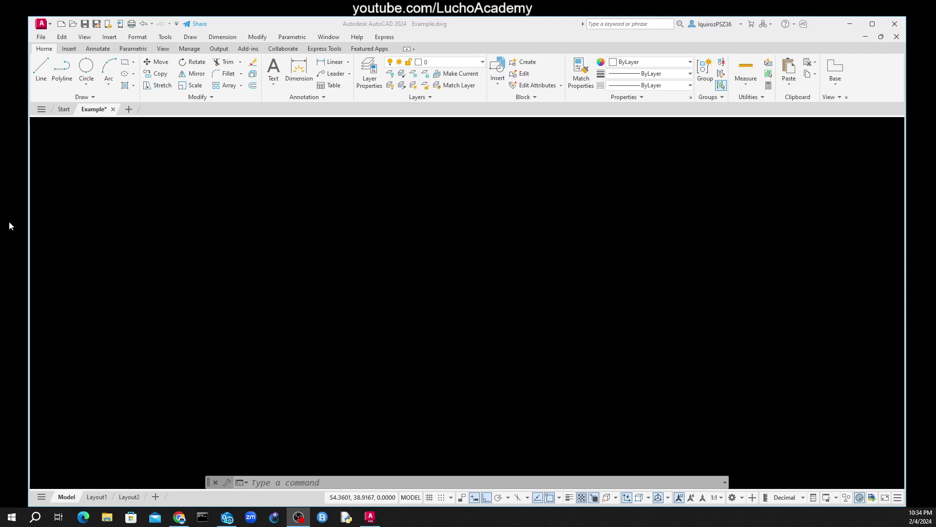
Step: Place single-line text 'Object' at the top-left, height 0.2000 and rotation 0
click(293, 186)
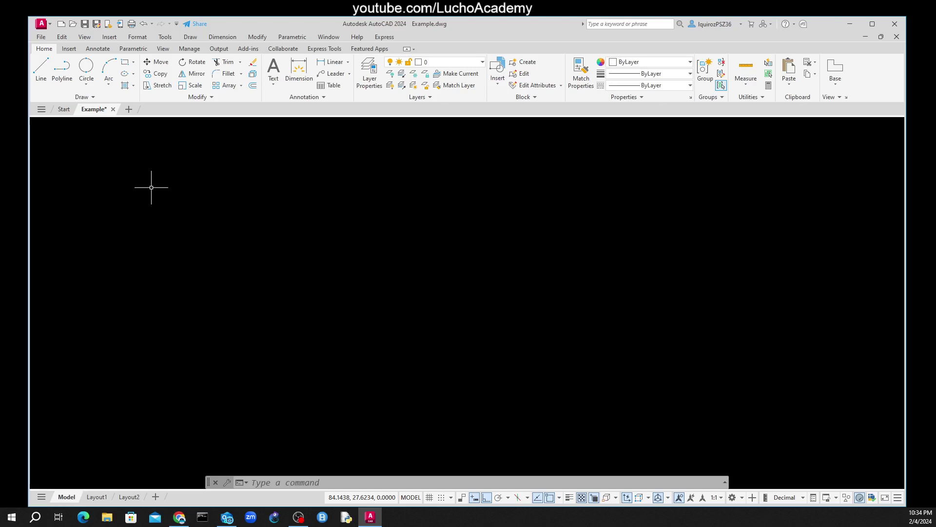
text(TEX)
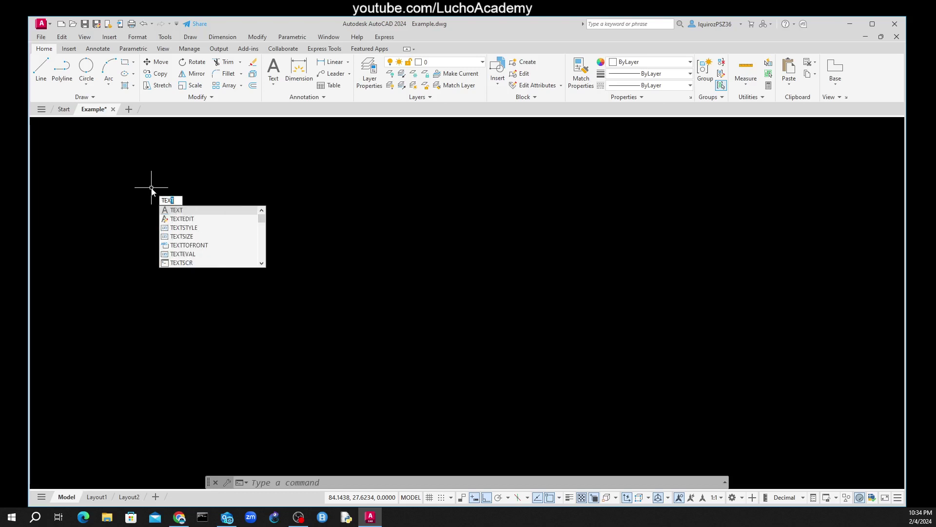
text(T)
key(Return)
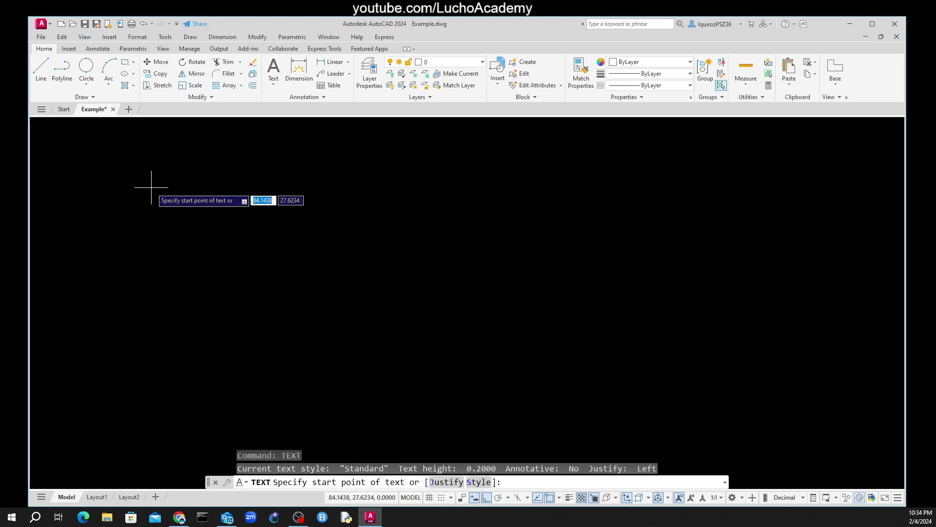
click(72, 148)
key(Return)
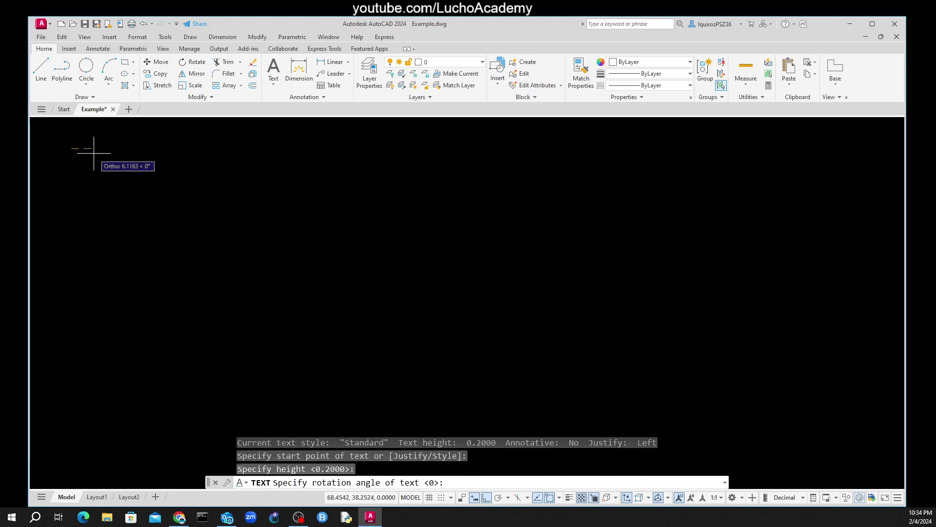
key(Return)
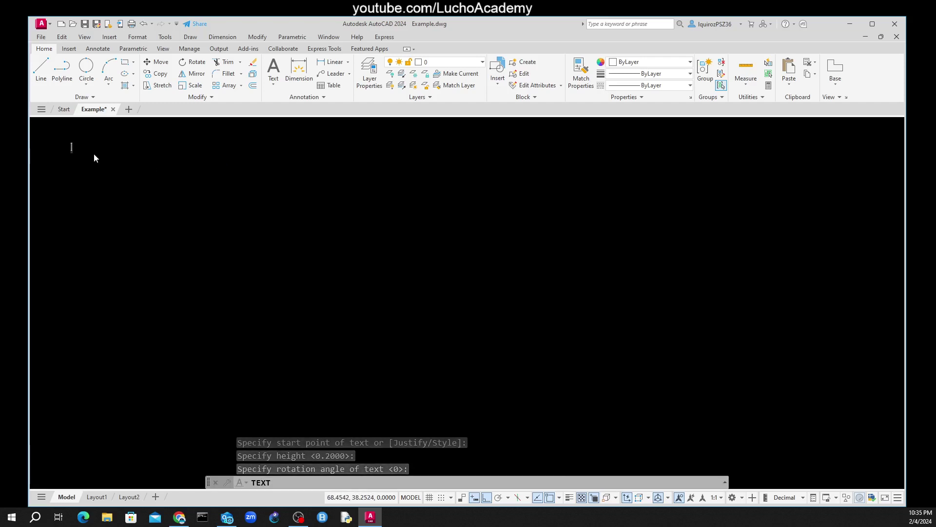
text(Object)
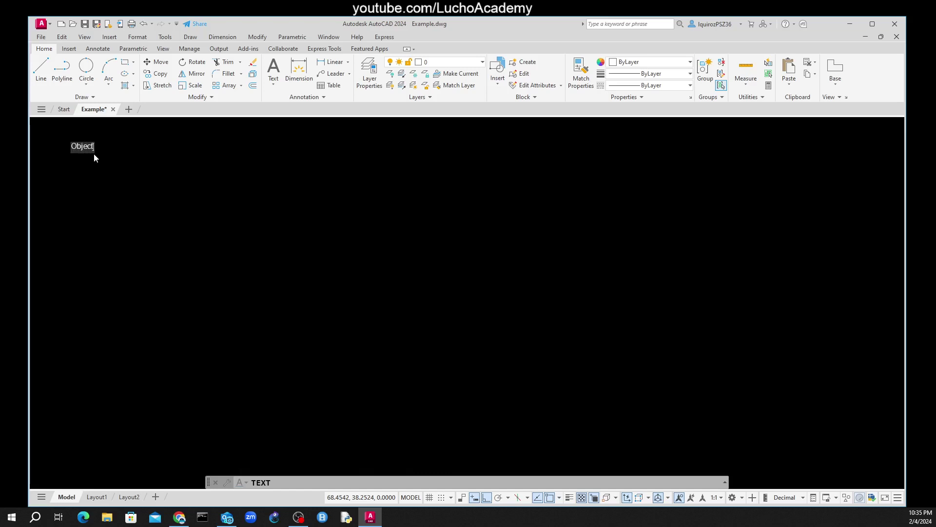
click(92, 218)
key(Escape)
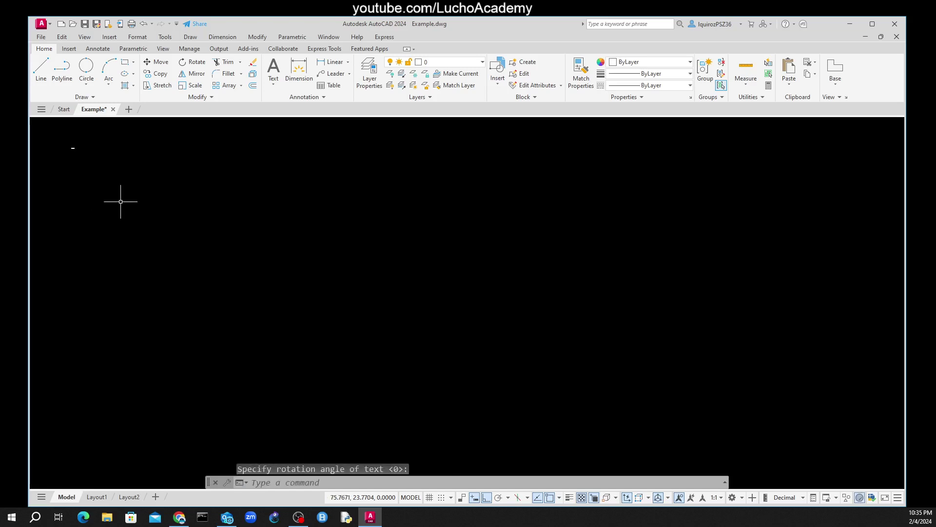
Step: Scale the tiny 'Object' text up from a base point at the text, then reselect it
text(scale)
key(Return)
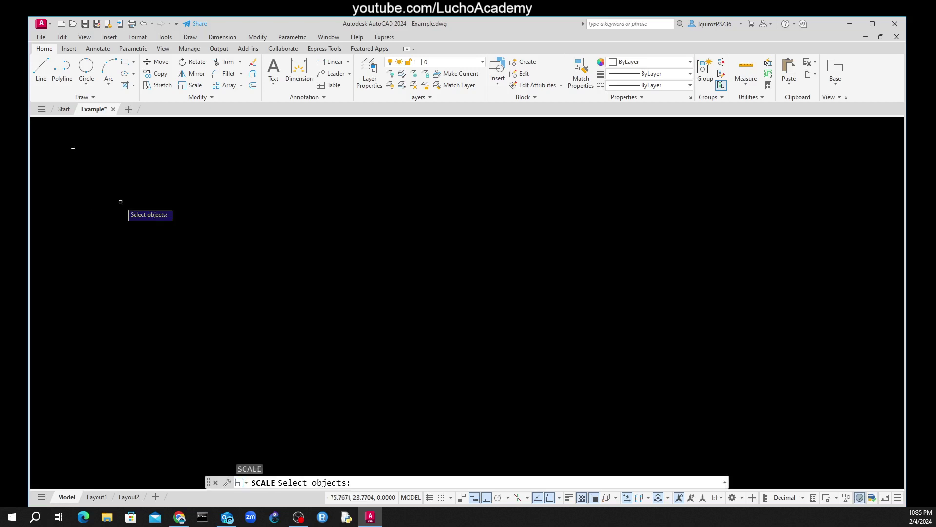
click(59, 141)
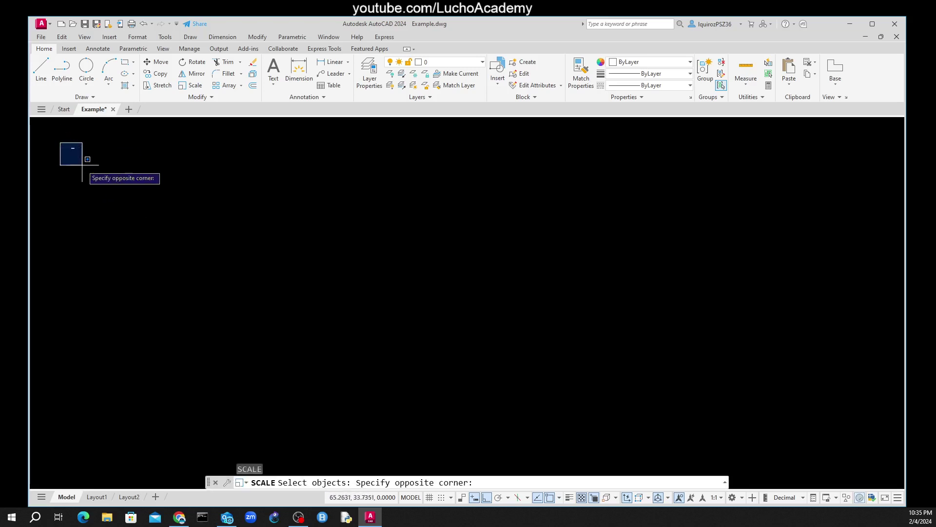
click(90, 169)
key(Return)
click(72, 148)
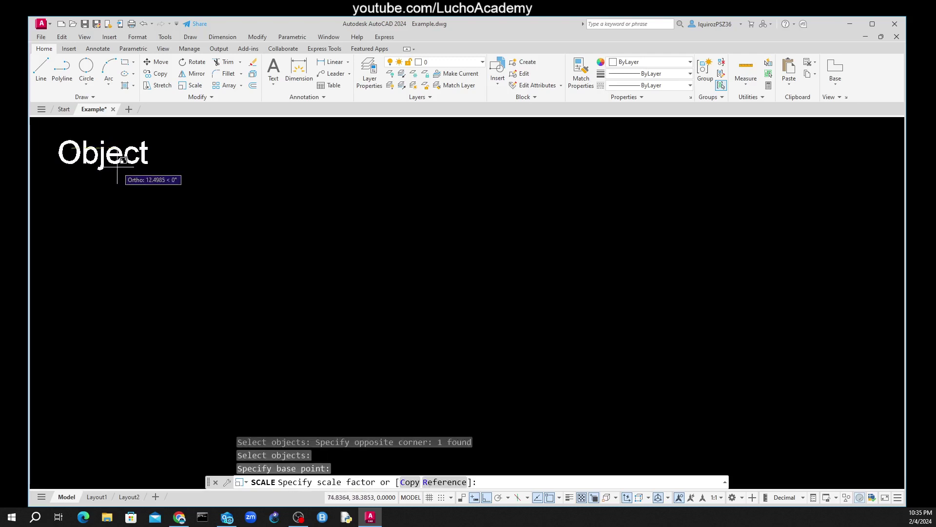
click(110, 156)
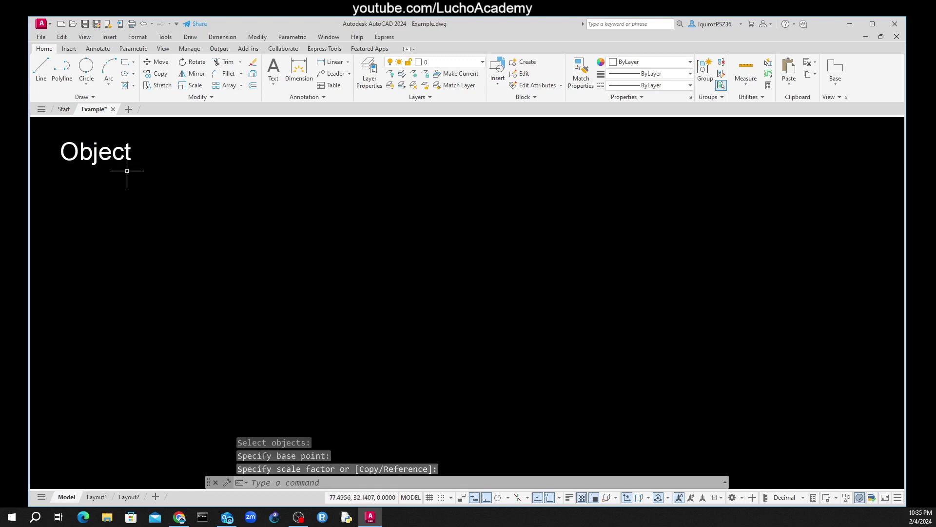
click(110, 151)
click(105, 152)
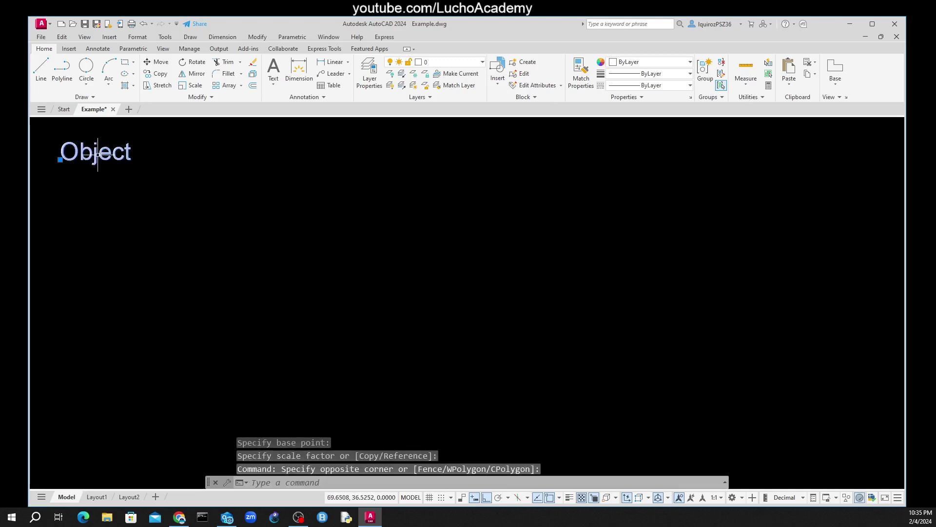
Step: Edit the text to read '1: Understand the concept of Object'
double_click(73, 153)
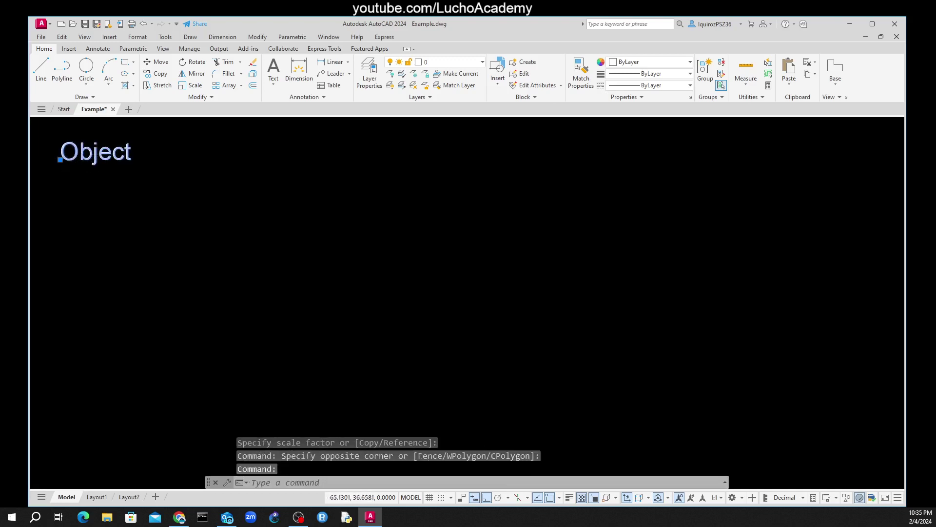
click(65, 155)
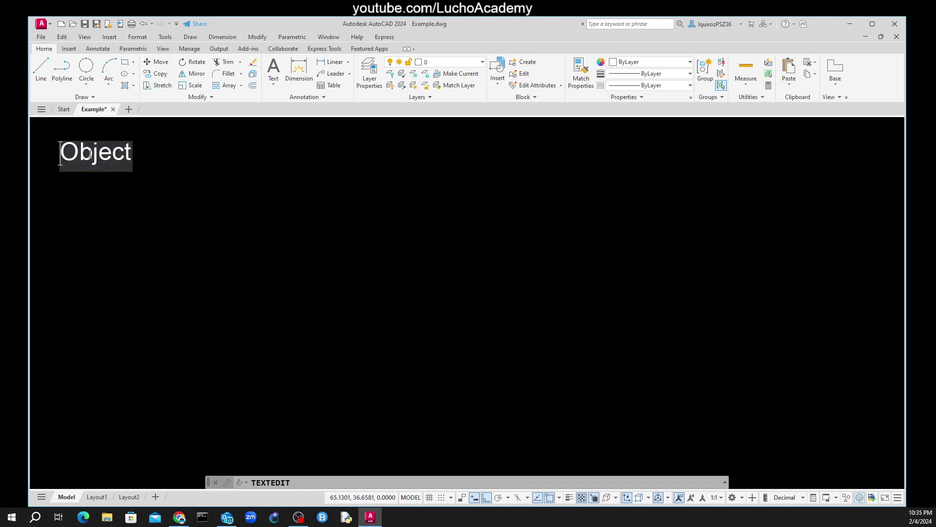
text(1: )
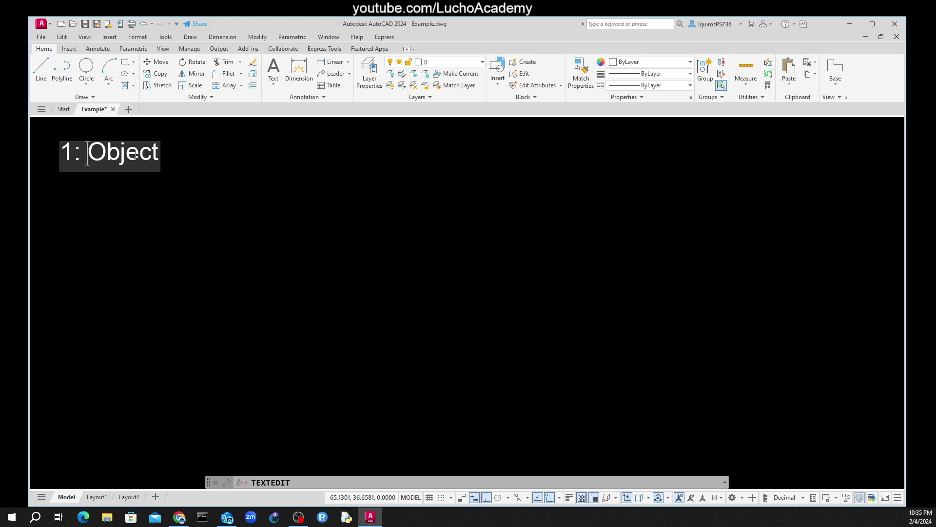
text(Un)
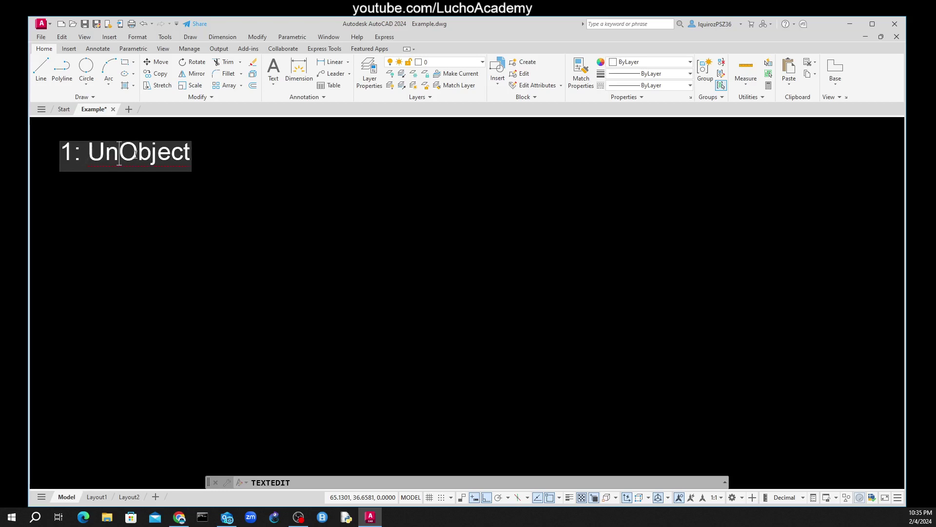
text(dersta)
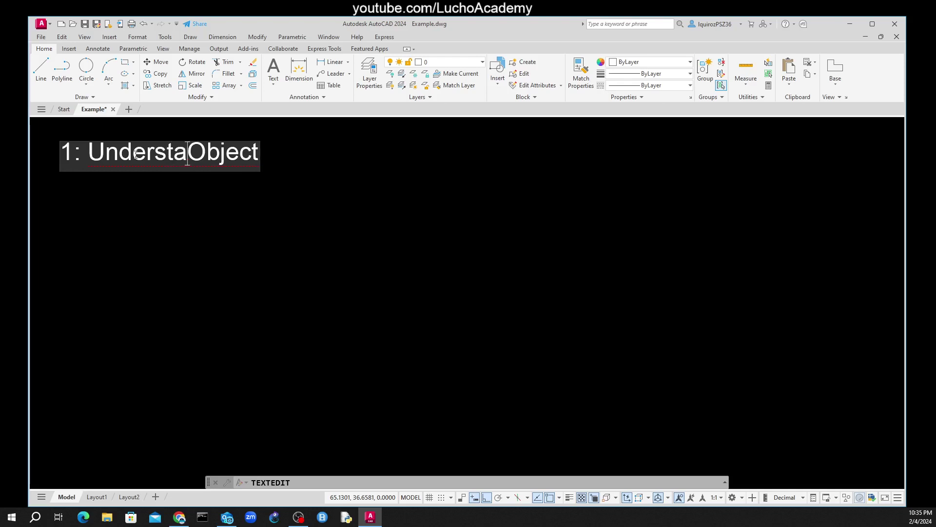
text(nd )
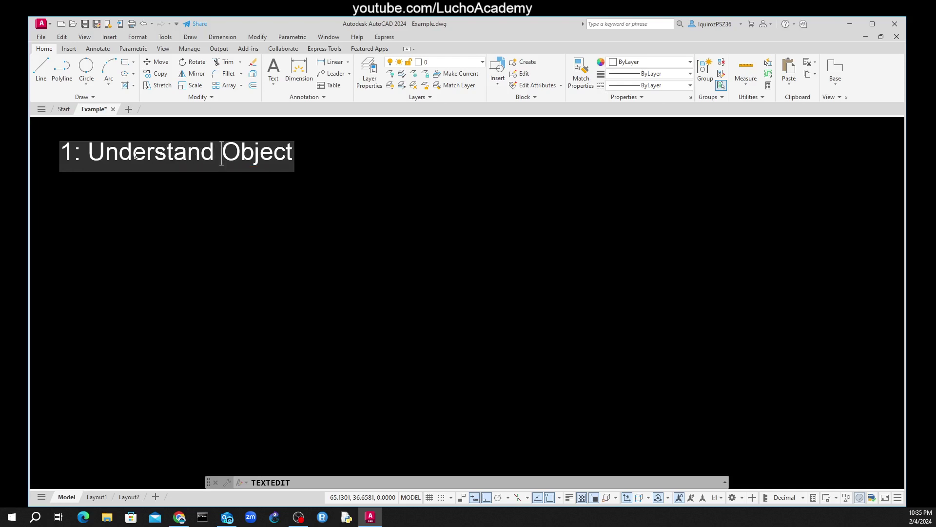
text(the c)
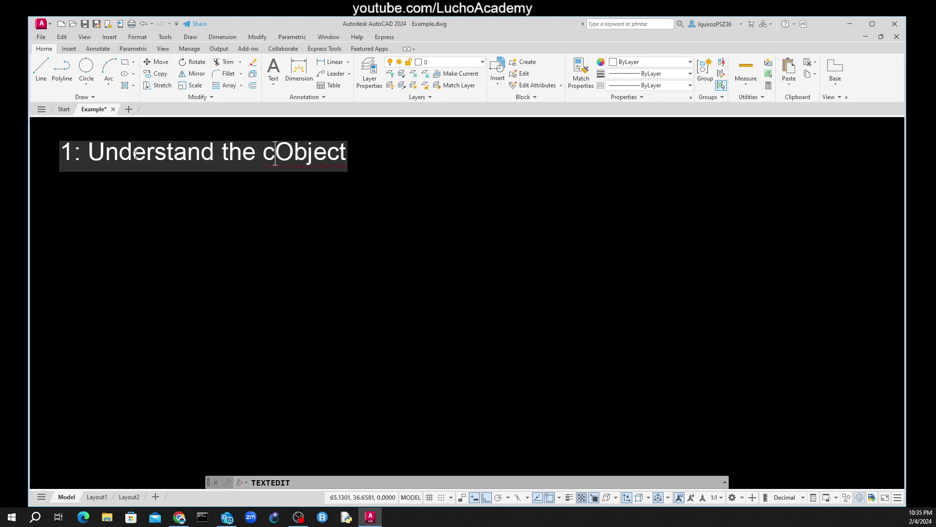
text(once)
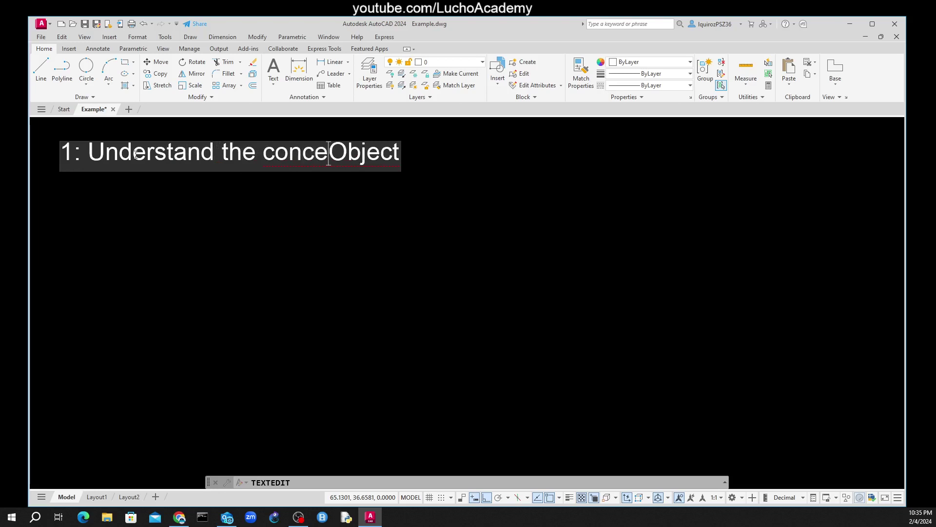
text(pt)
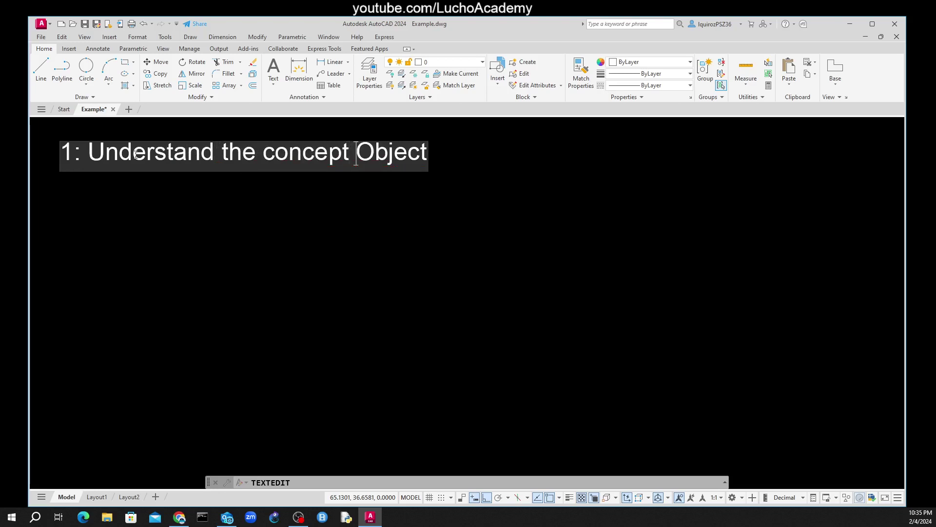
text(of)
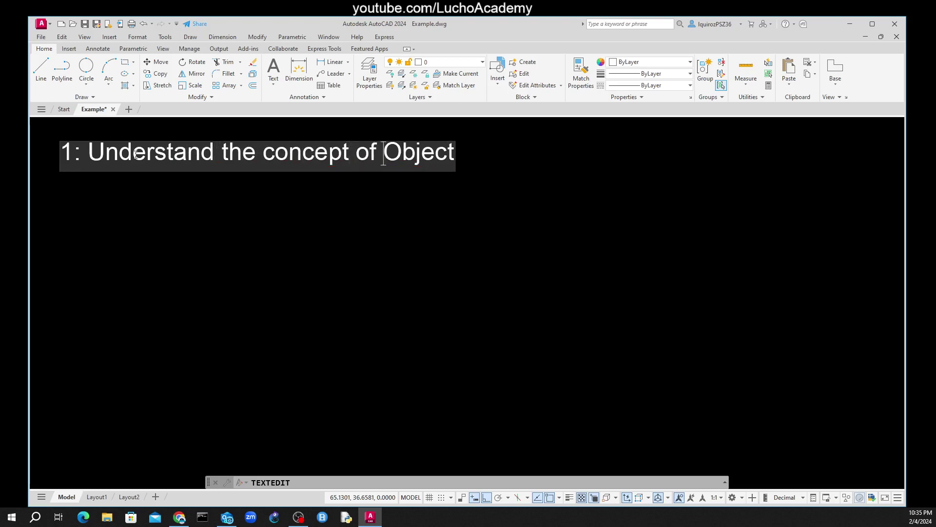
click(245, 229)
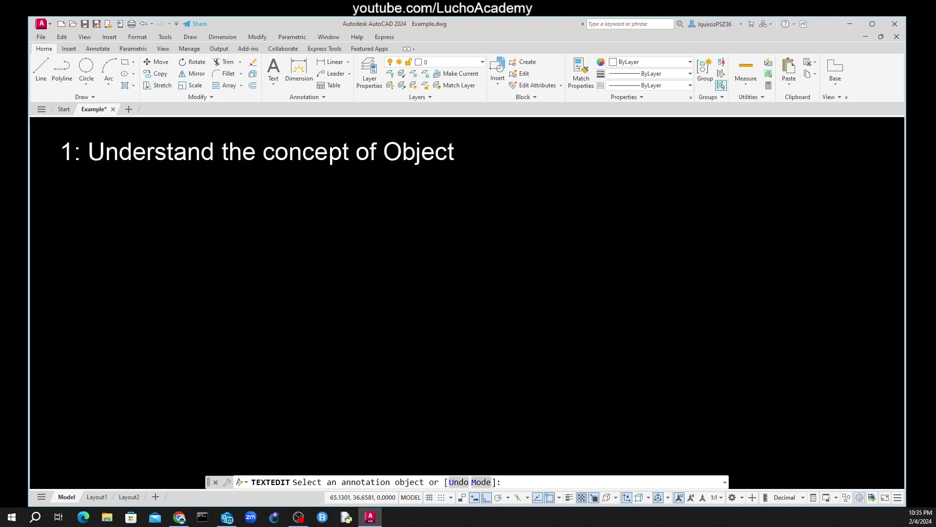
right_click(257, 225)
Step: Choose Enter from the right-click menu to end TEXTEDIT
click(299, 233)
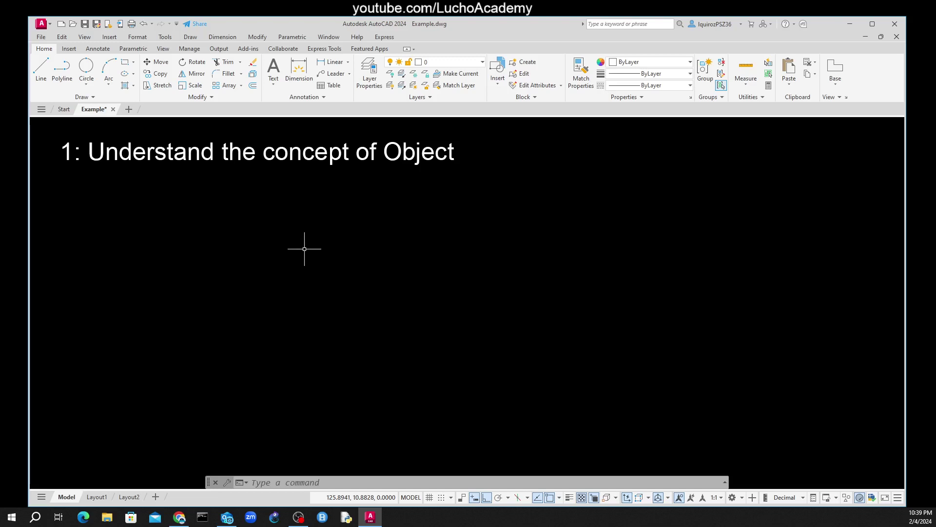
Step: With ortho off, draw a diagonal line from lower left to upper right, then select it
text(l)
key(Return)
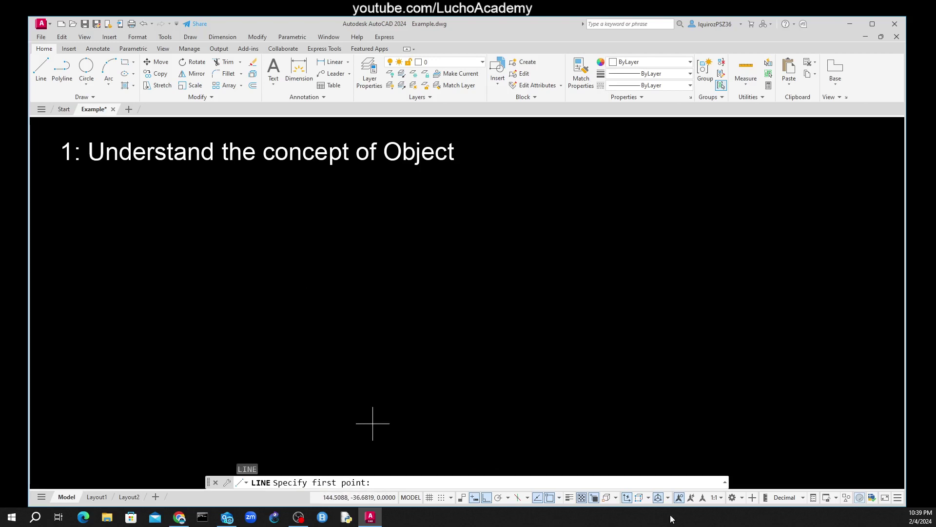
click(486, 497)
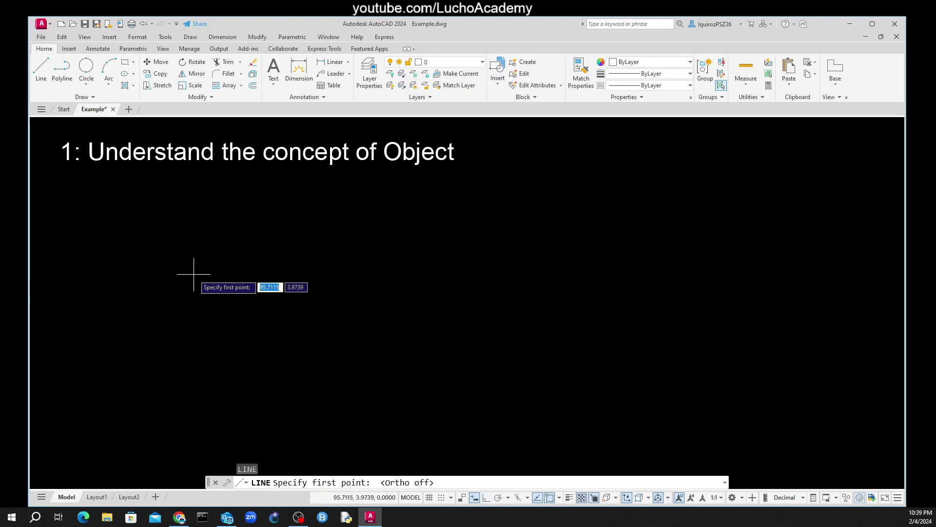
click(249, 407)
click(547, 225)
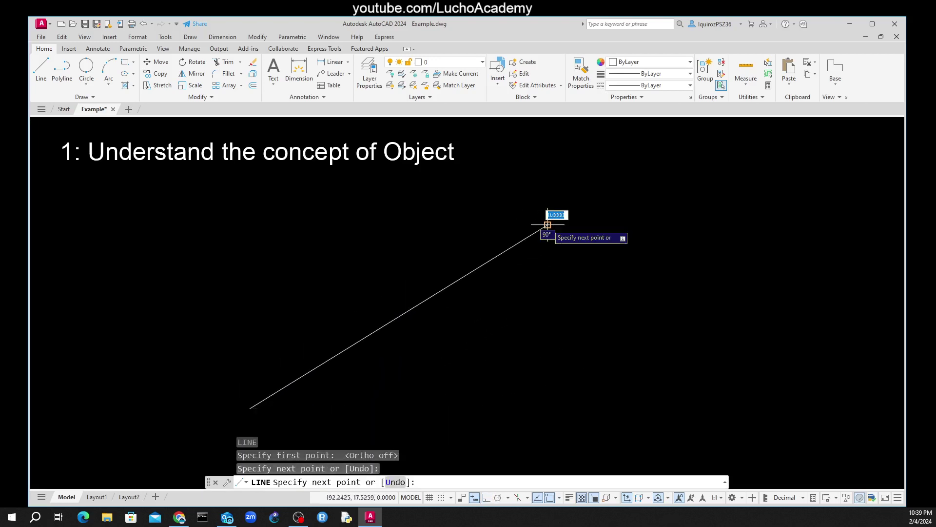
right_click(548, 225)
click(568, 231)
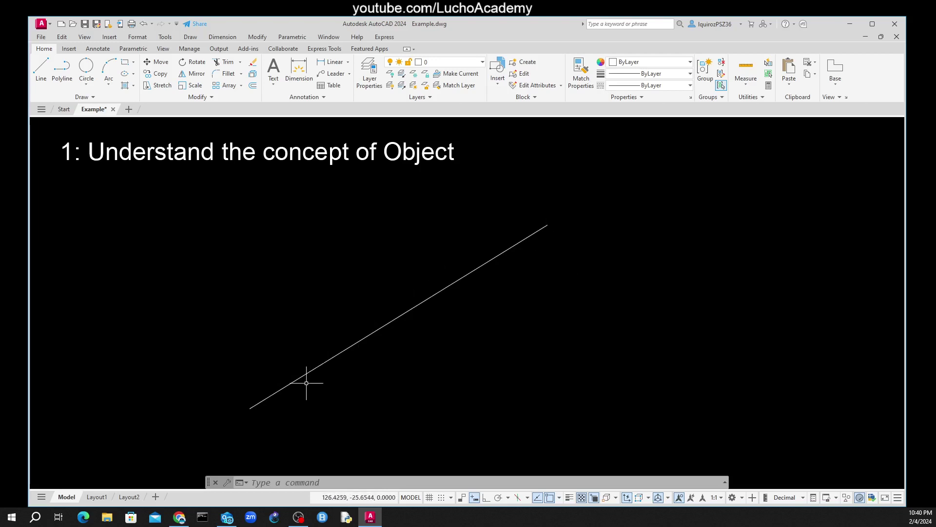
click(428, 299)
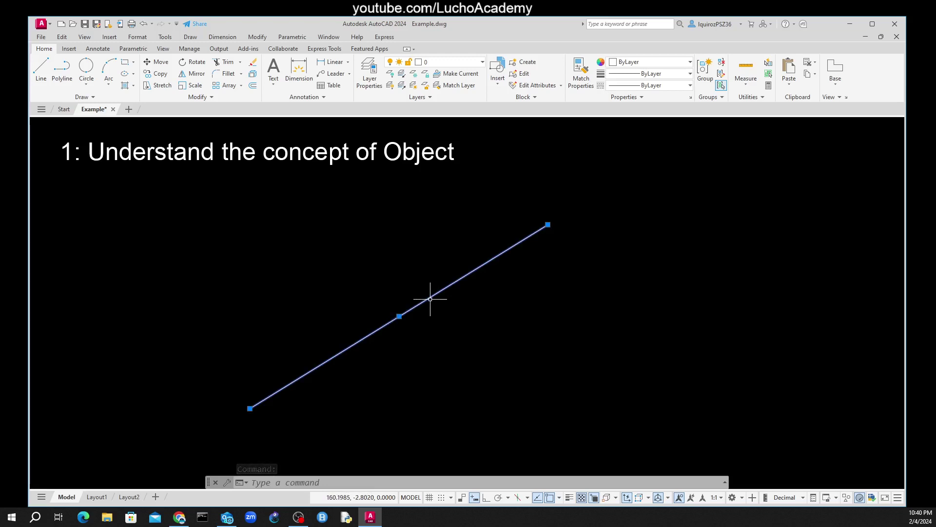
Step: Run PROPERTIES on the line to show layer 0, ByLayer colour, length 95.4405, angle 32
text(P)
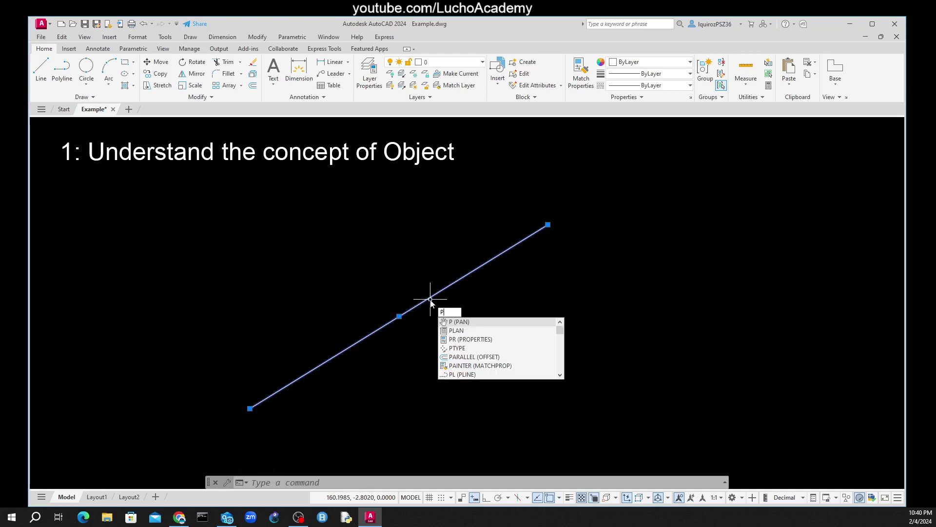
text(ROP)
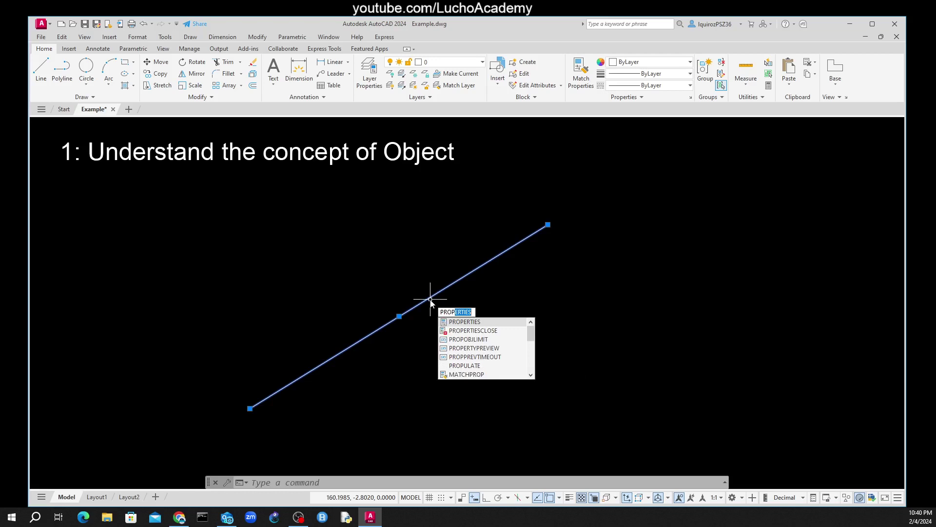
key(Return)
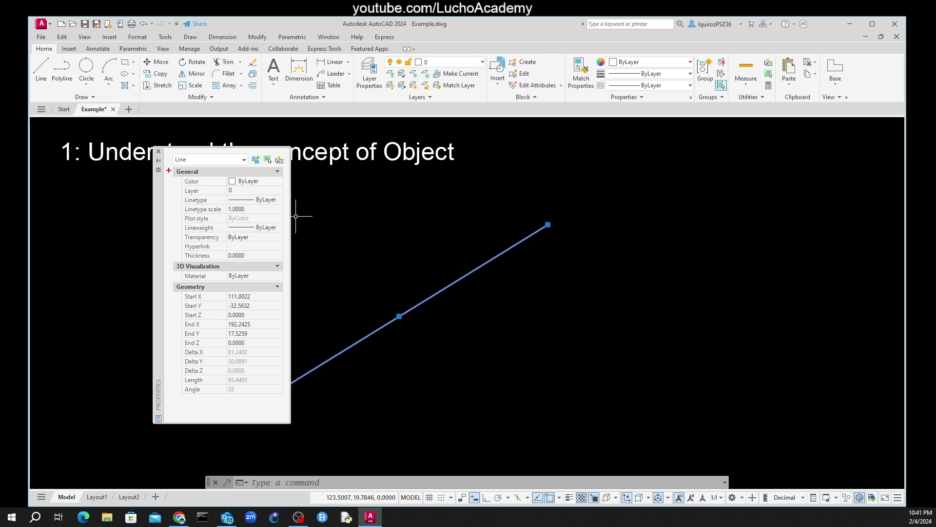
drag(171, 167, 209, 178)
mouse_move(173, 259)
mouse_down()
mouse_move(225, 272)
mouse_move(209, 292)
mouse_up()
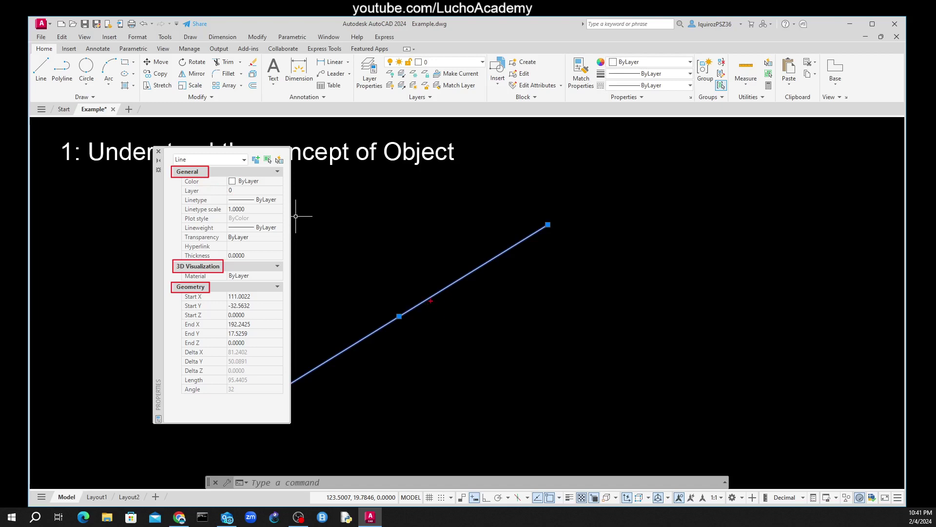
Step: Mark the line's midpoint, clear the marks, and close the Properties palette
mouse_move(443, 277)
mouse_down()
mouse_move(448, 299)
mouse_move(447, 273)
mouse_up()
key(Escape)
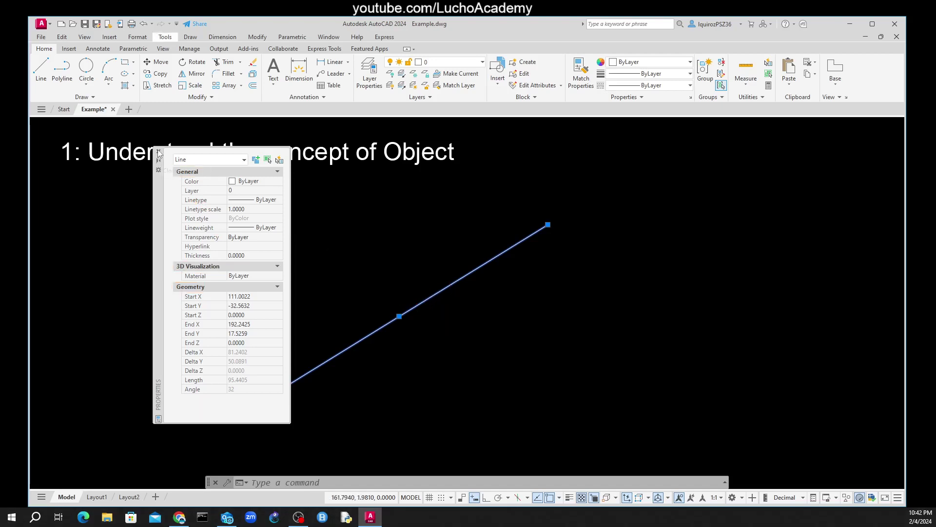
click(158, 151)
Step: Draw a circle left of the diagonal line with radius about 12.32
text(c)
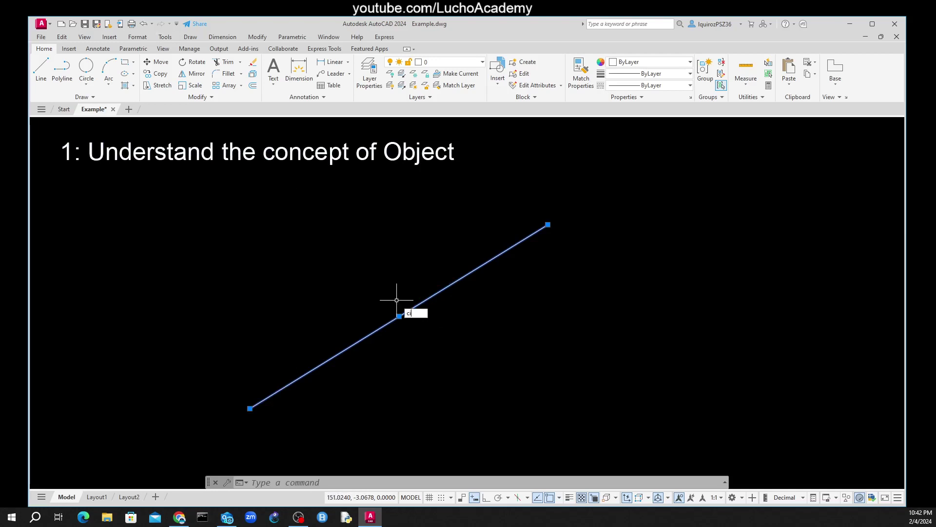
key(Return)
click(143, 263)
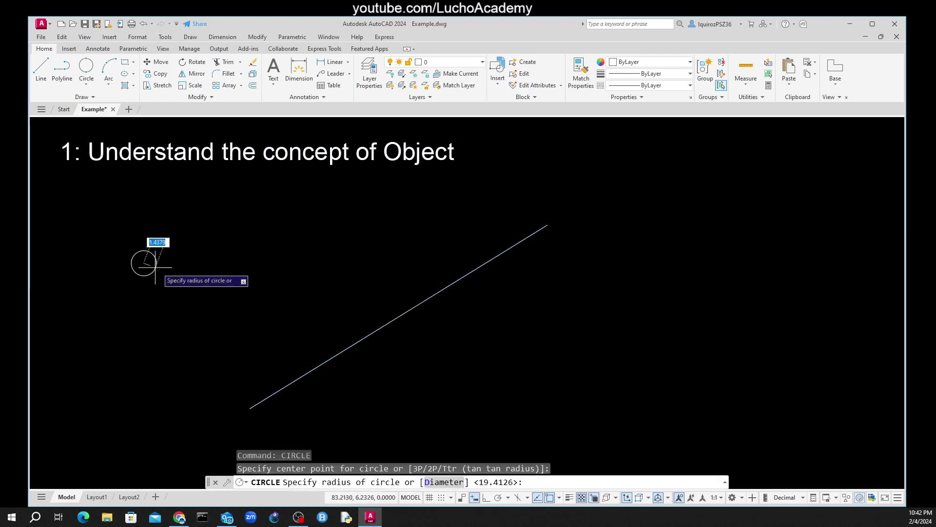
click(188, 257)
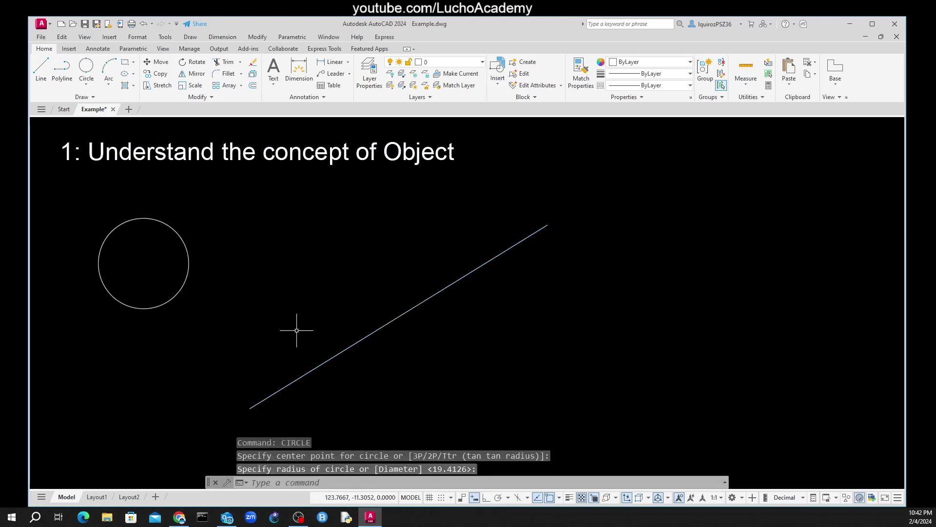
Step: Check the circle's PROPERTIES, showing radius 12.3247, then close the palette
click(188, 261)
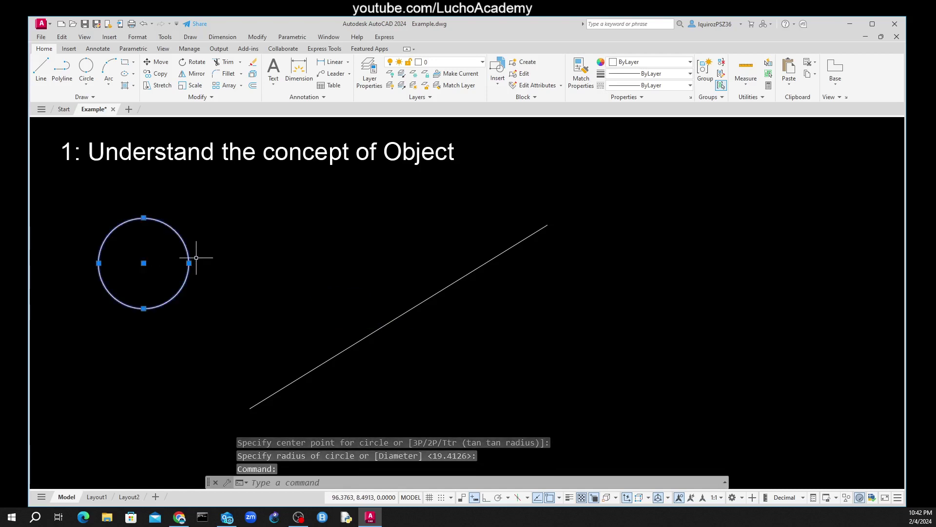
text(PROP)
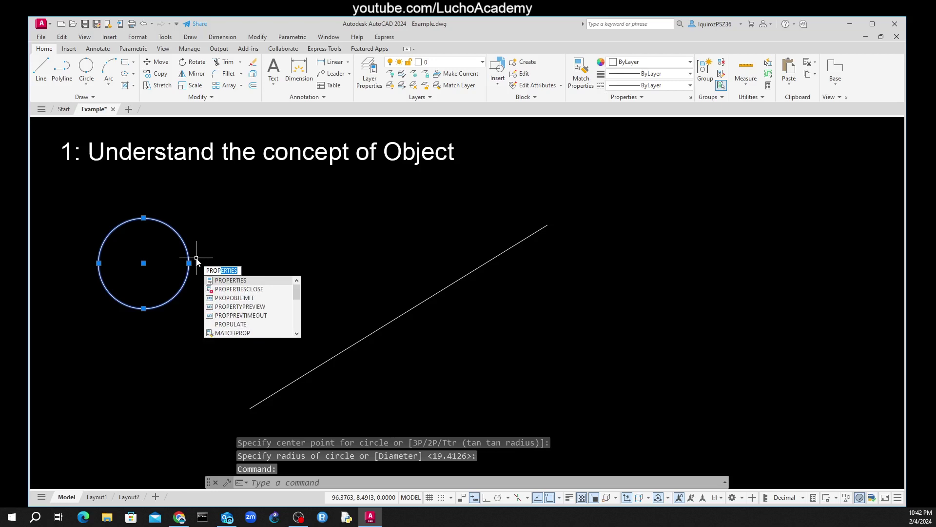
key(Return)
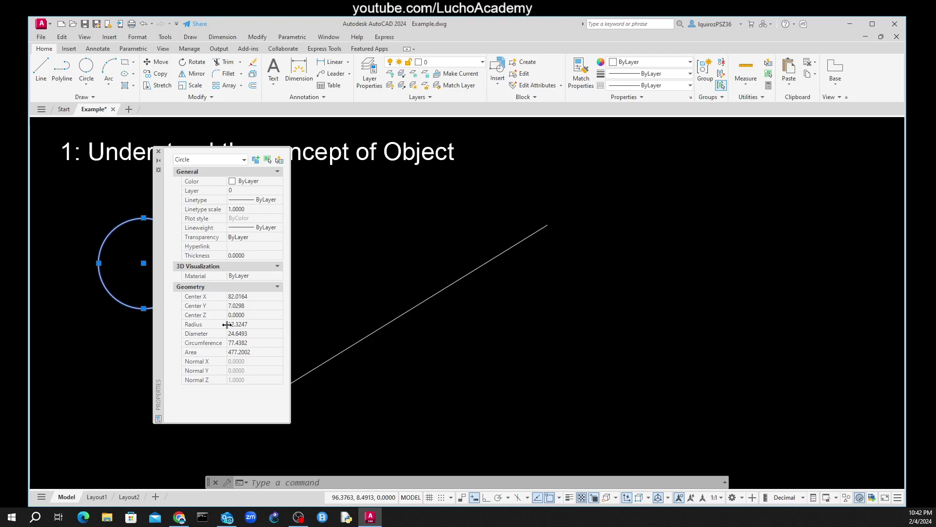
click(159, 152)
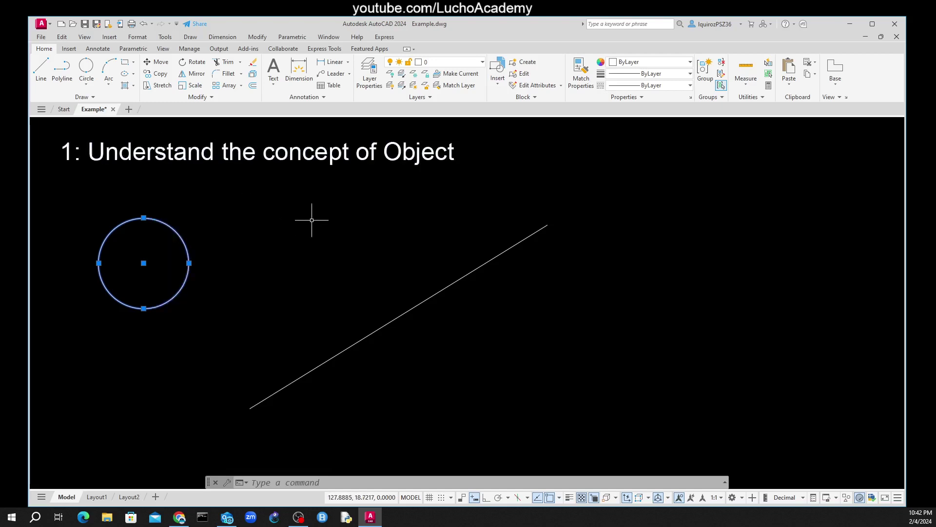
key(Escape)
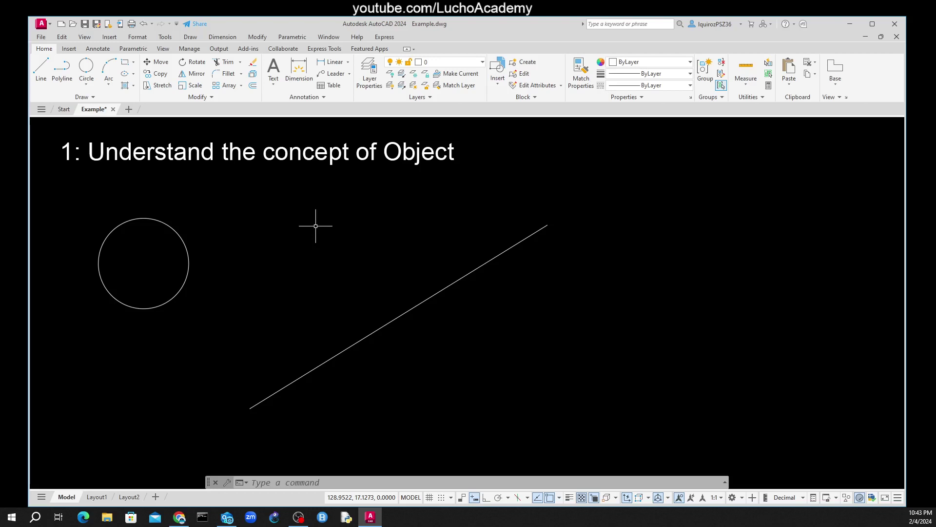
Step: Move the circle by its centre to just above the middle of the diagonal line
text(m)
key(Return)
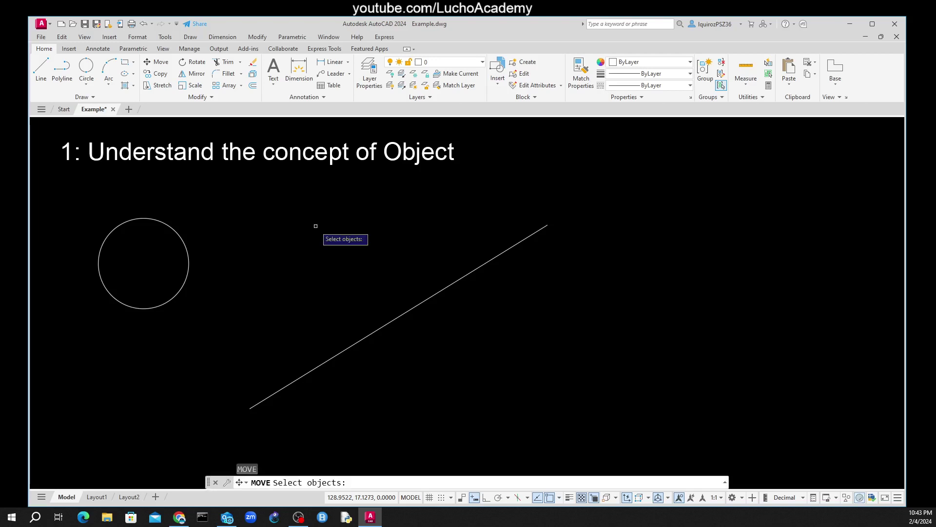
click(188, 262)
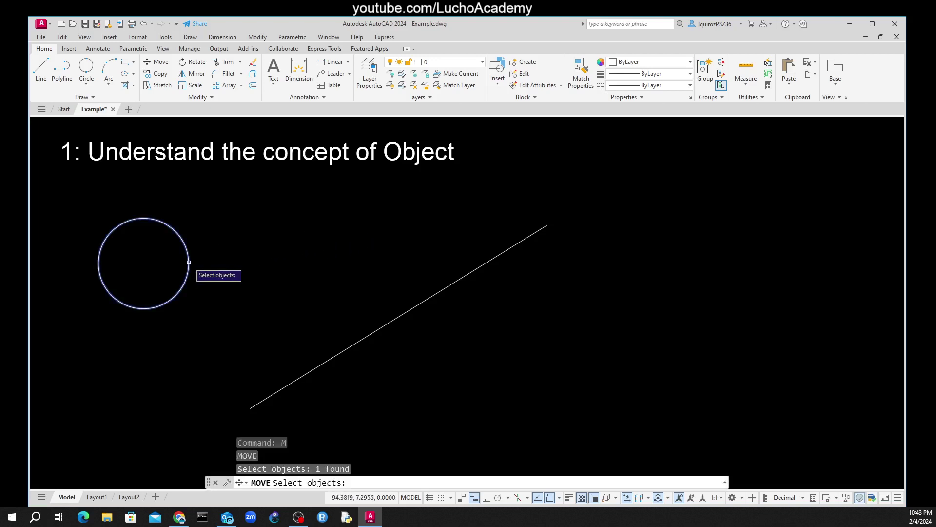
key(Return)
click(145, 261)
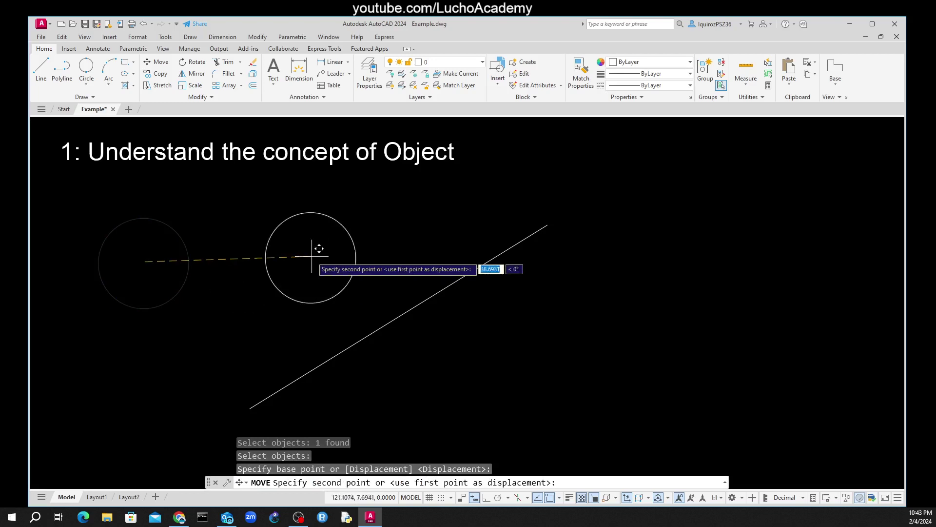
click(349, 240)
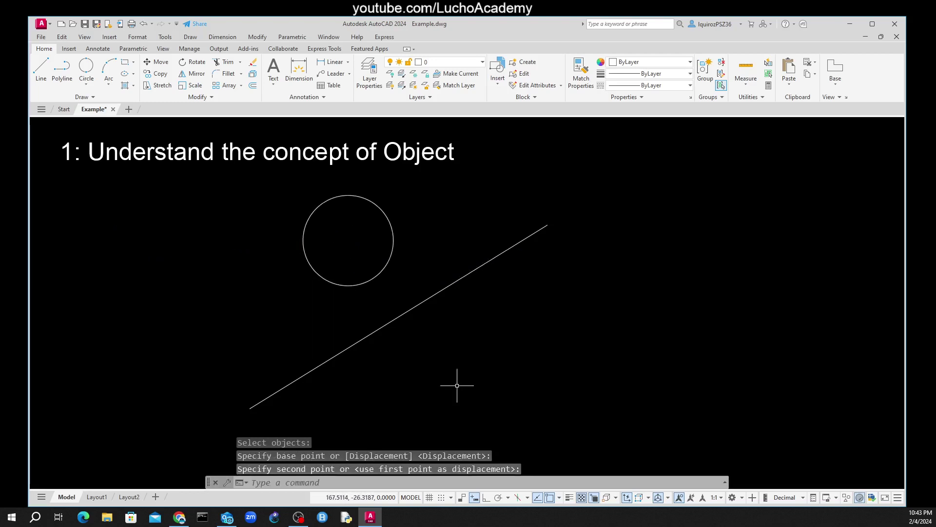
key(Escape)
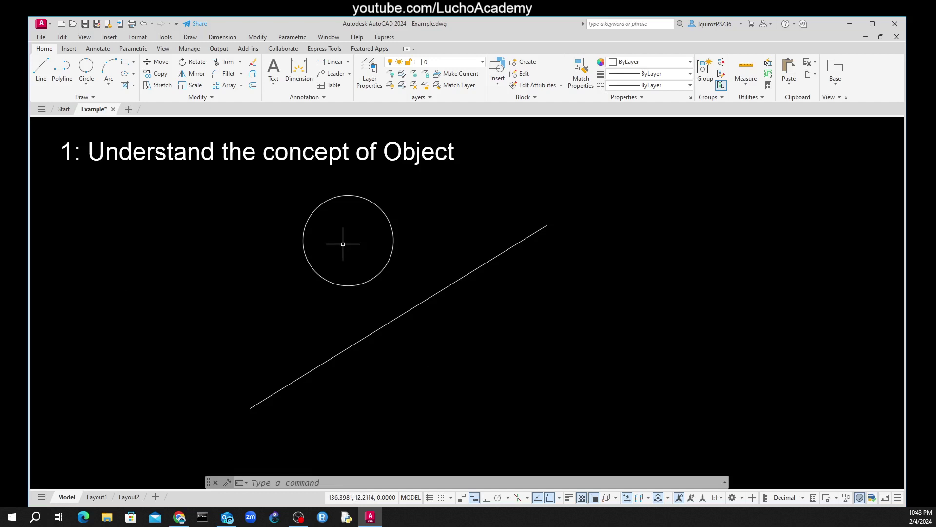
Step: Set the circle's colour to Green in its Properties palette
click(322, 205)
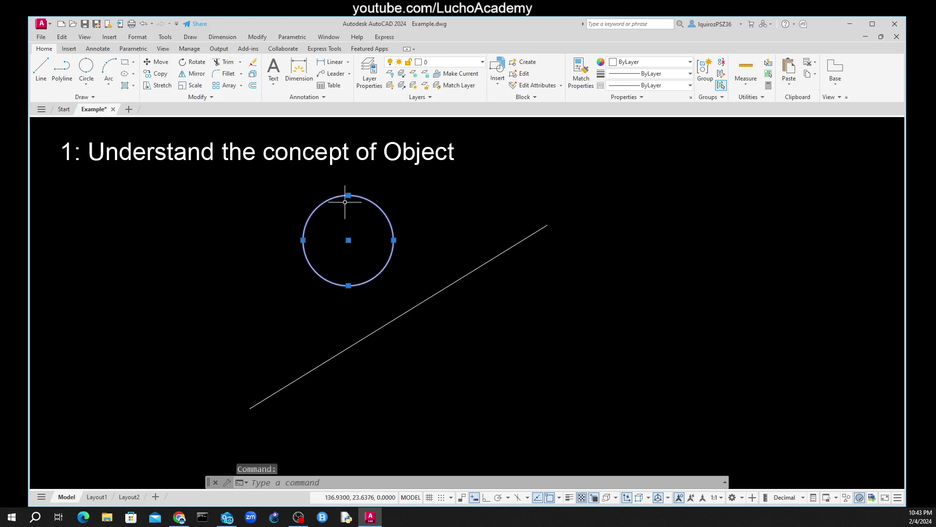
text(pro)
double_click(345, 201)
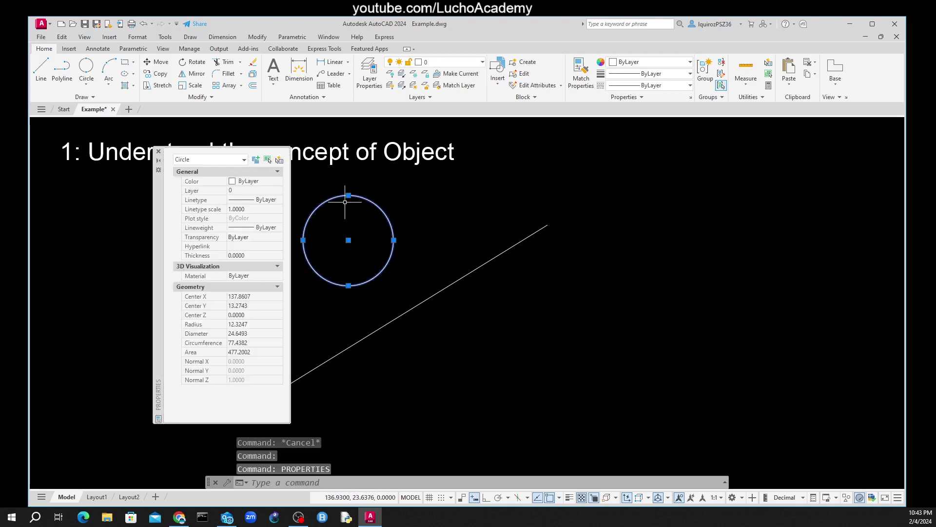
click(280, 181)
click(249, 228)
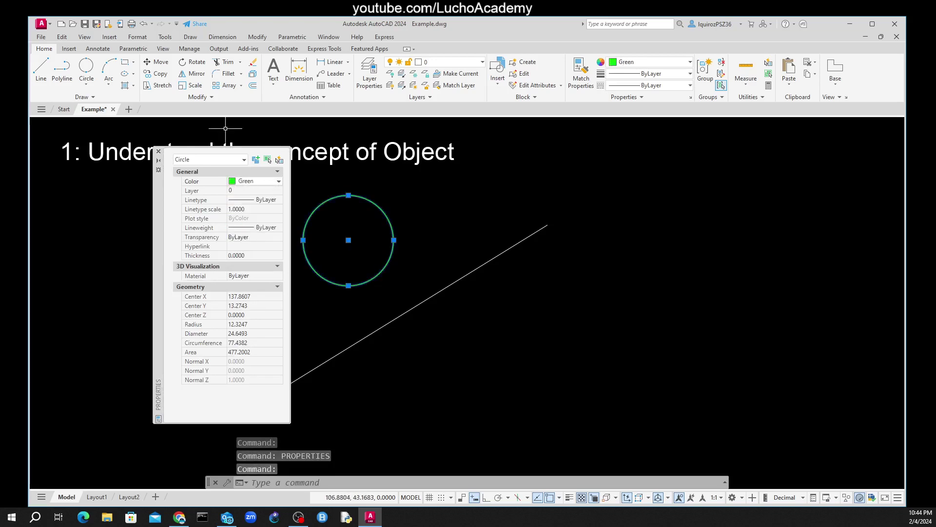
click(158, 151)
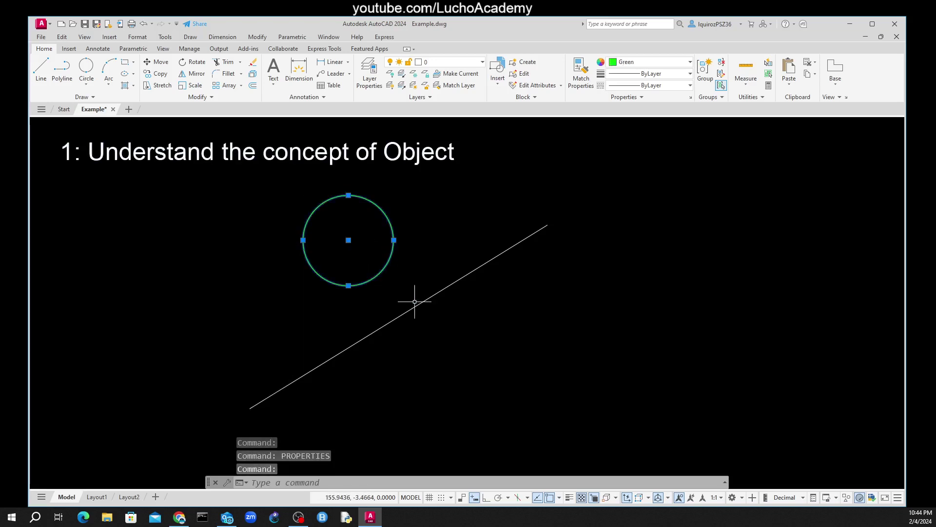
key(Escape)
Step: Erase the circle and the diagonal line with a crossing window
text(e)
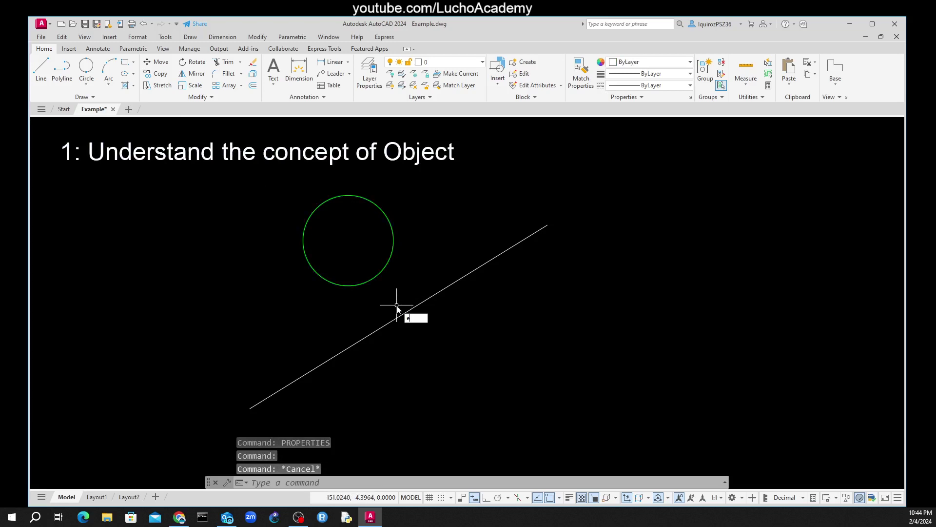
key(Return)
click(451, 352)
click(317, 215)
key(Return)
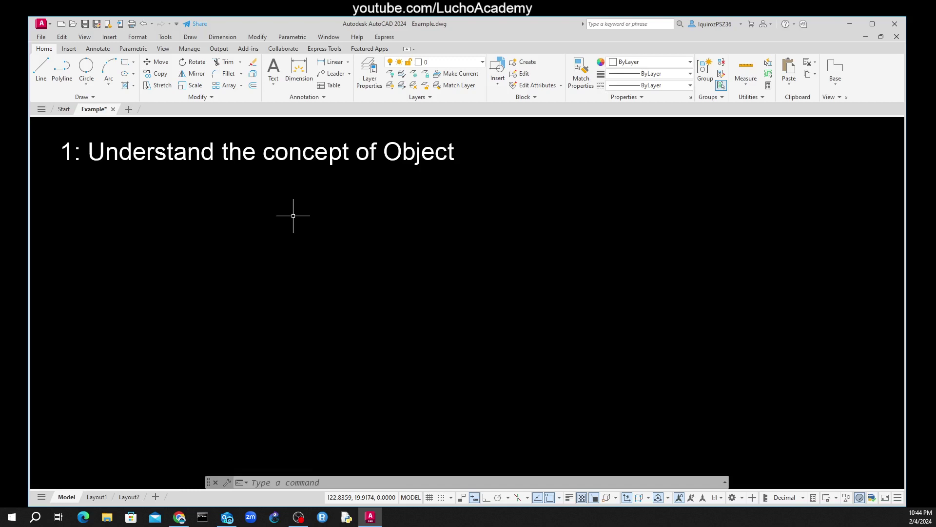
Step: With ortho on, copy the first heading straight down just below itself using CO
text(co)
key(Return)
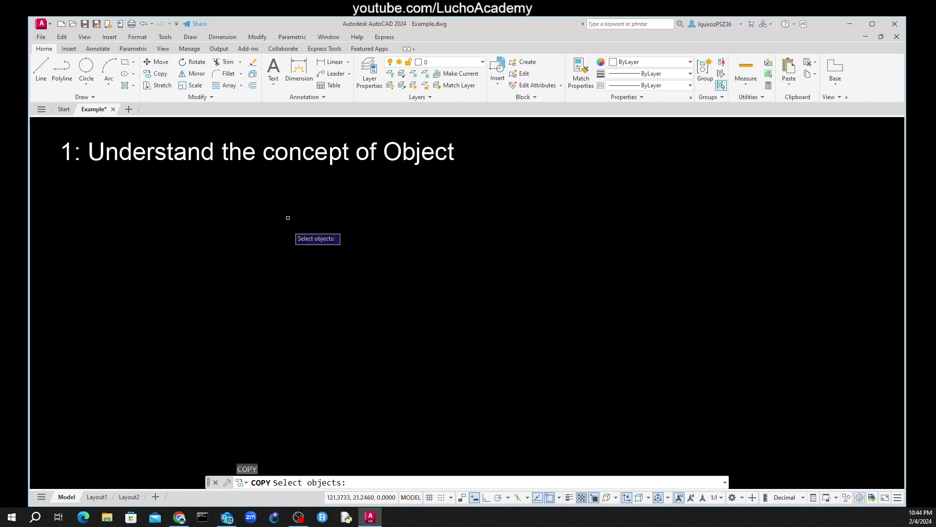
click(487, 498)
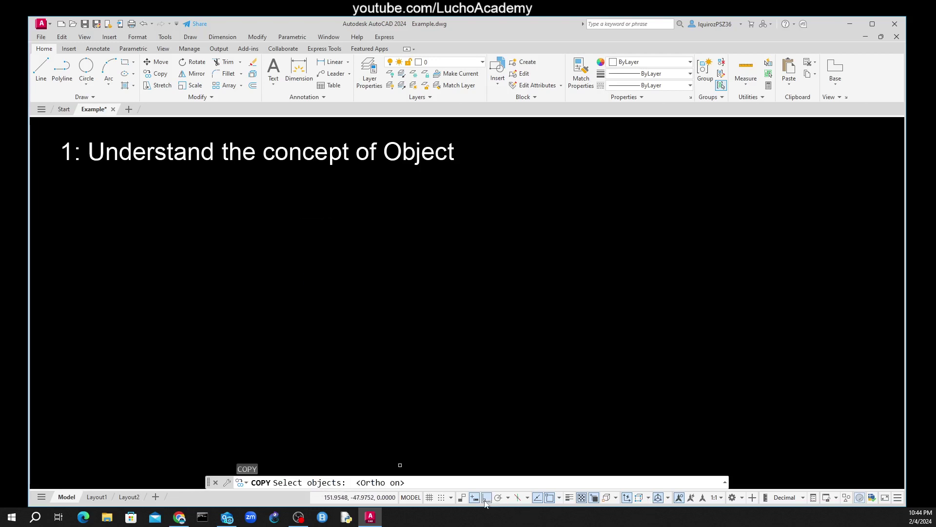
click(172, 155)
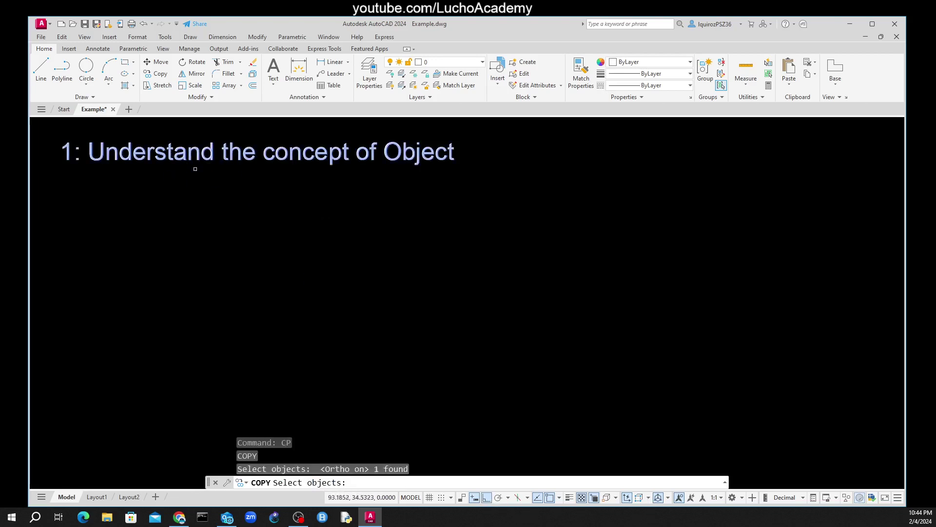
key(Return)
click(225, 190)
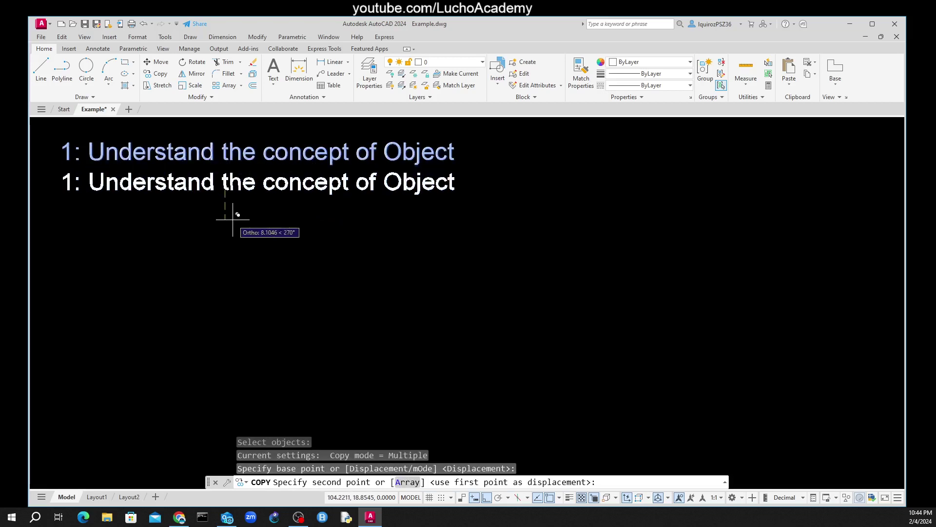
click(232, 219)
right_click(234, 219)
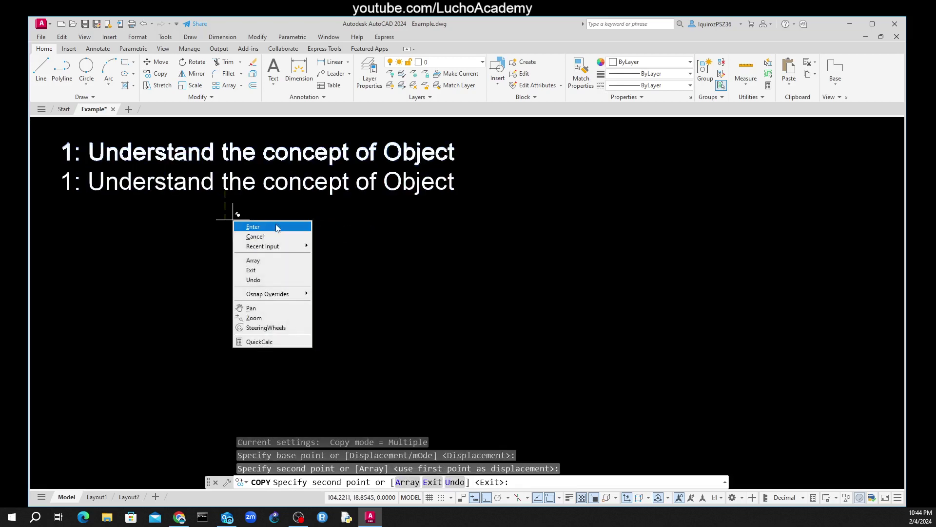
click(273, 226)
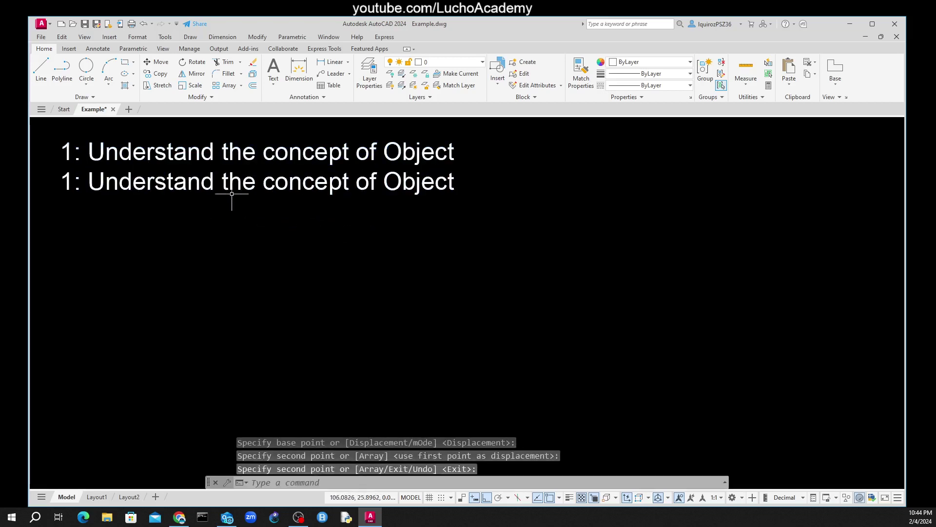
Step: Change the copied heading's text to '2: Input Commands'
double_click(198, 181)
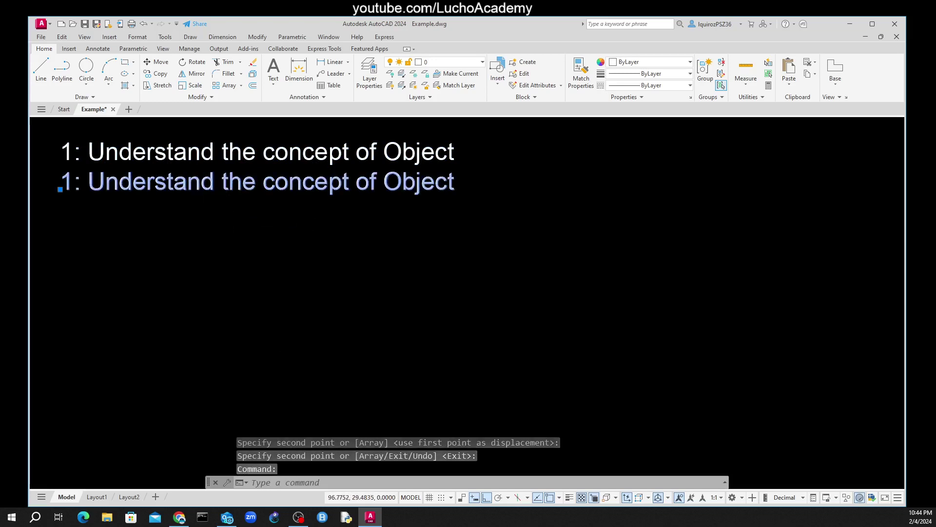
text(2)
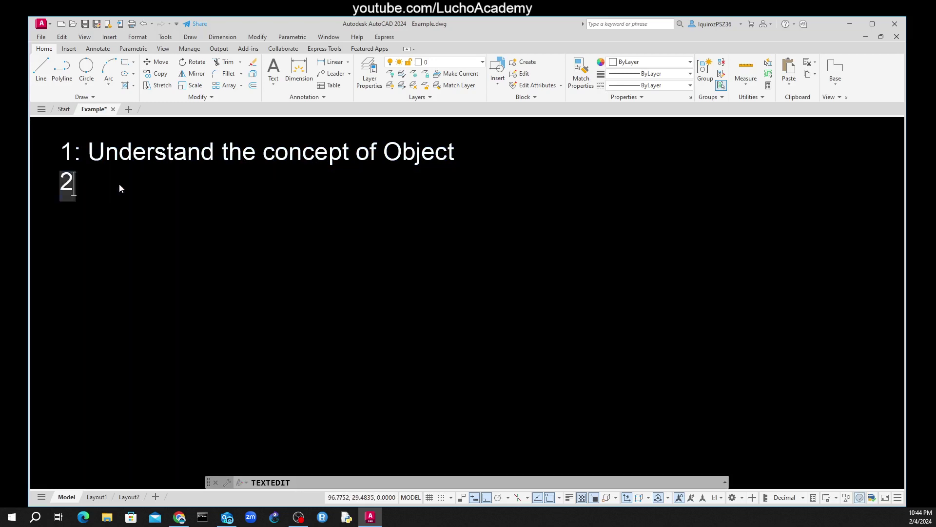
text(: In)
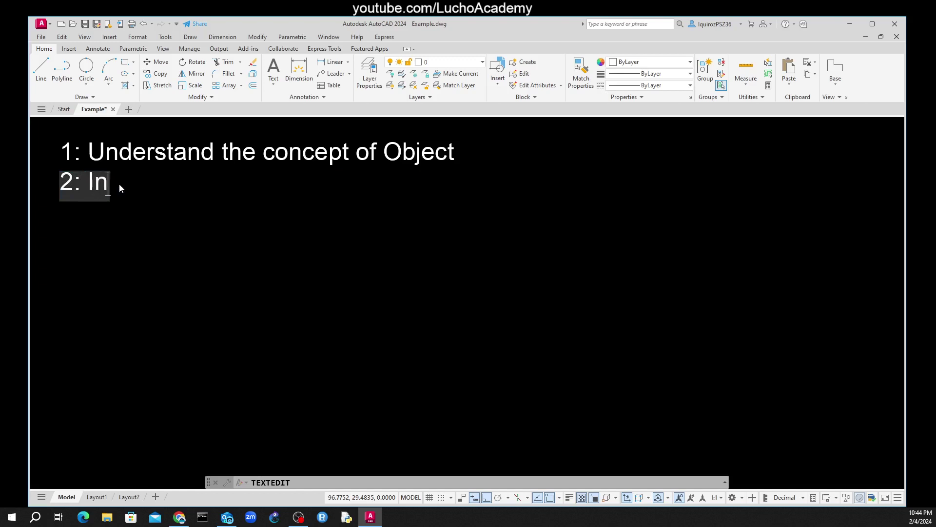
text(put)
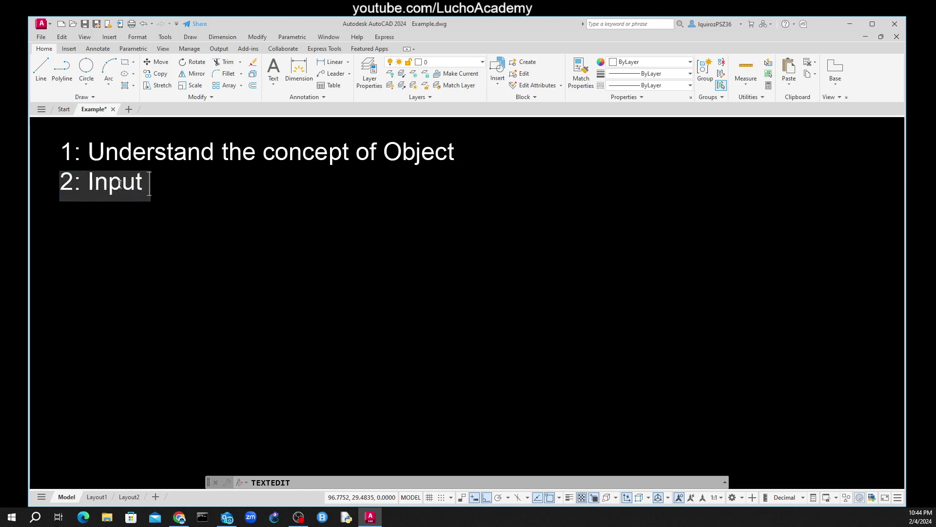
text( Command)
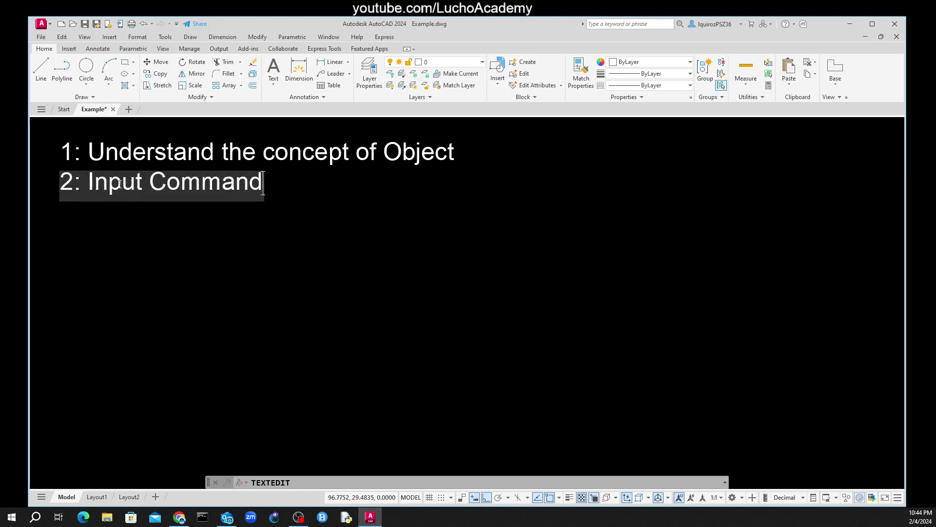
text(s)
click(165, 284)
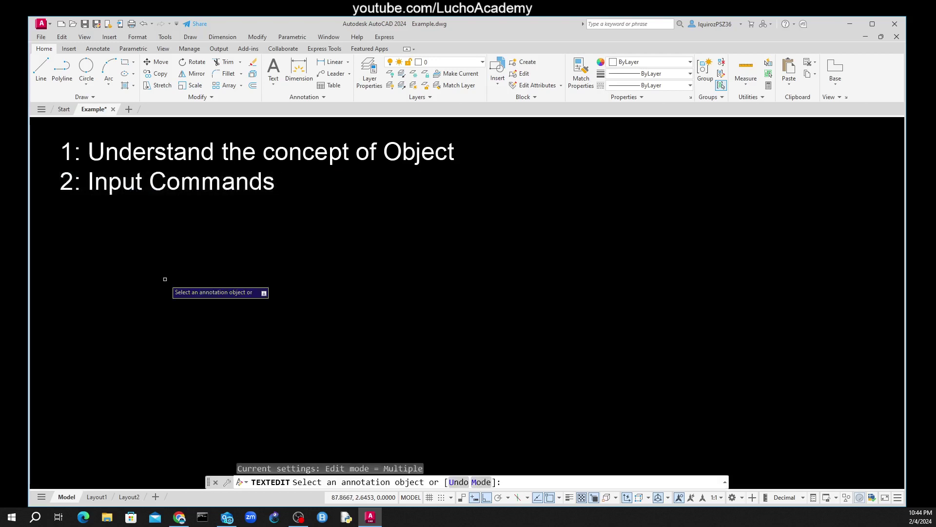
right_click(165, 284)
click(178, 286)
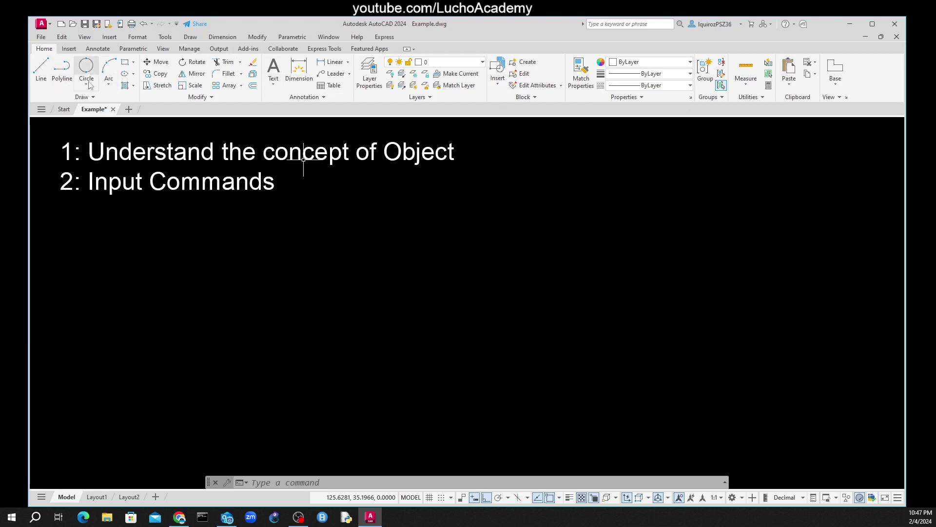
Step: Draw a short horizontal line below the headings
click(41, 63)
click(186, 320)
click(297, 243)
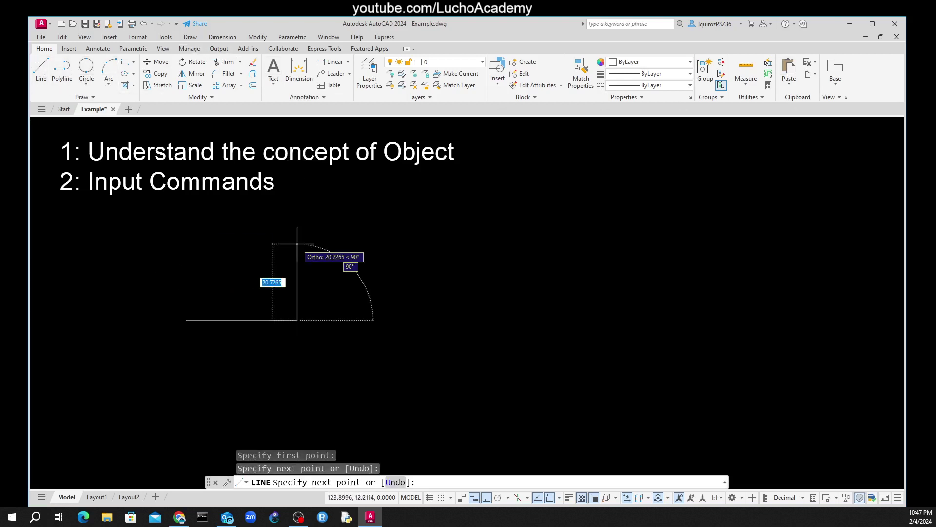
right_click(297, 243)
click(312, 249)
Step: Erase the line with E and a selection window, then open the Draw menu
text(e)
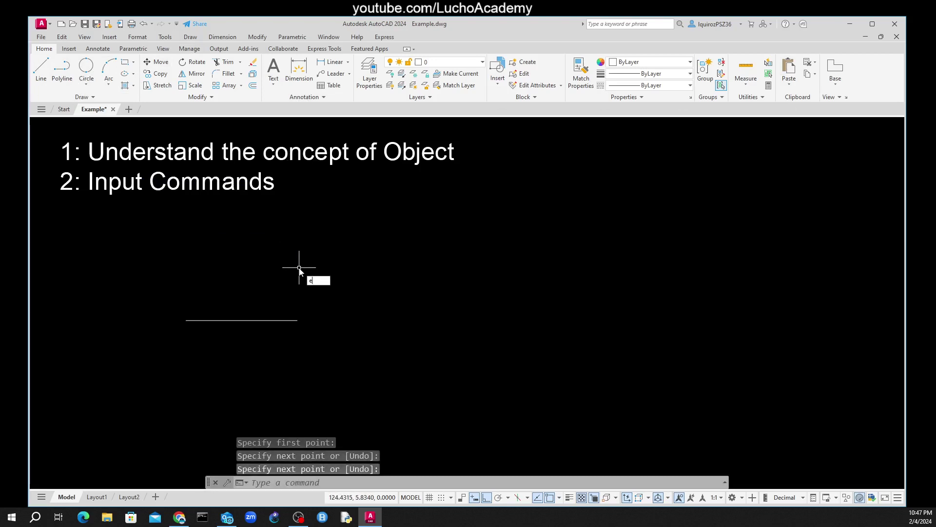
key(Return)
click(272, 350)
click(236, 291)
key(Return)
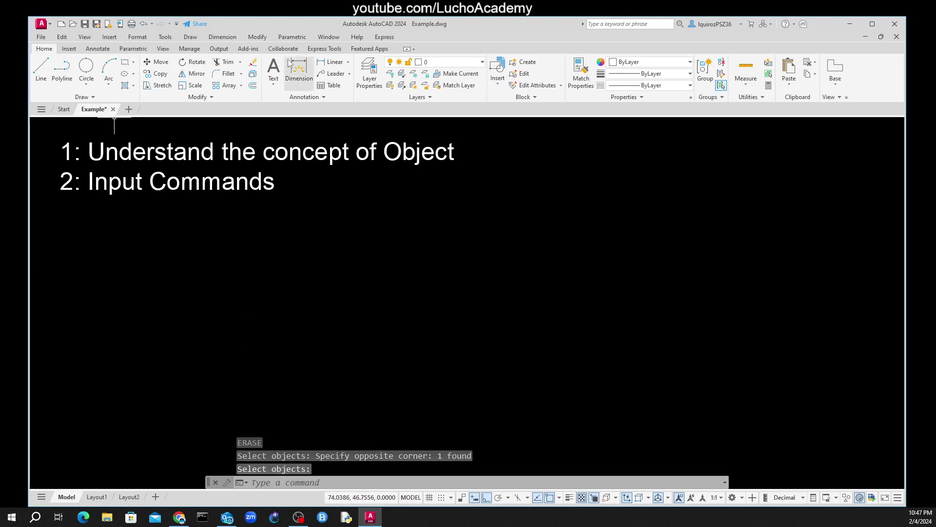
click(190, 38)
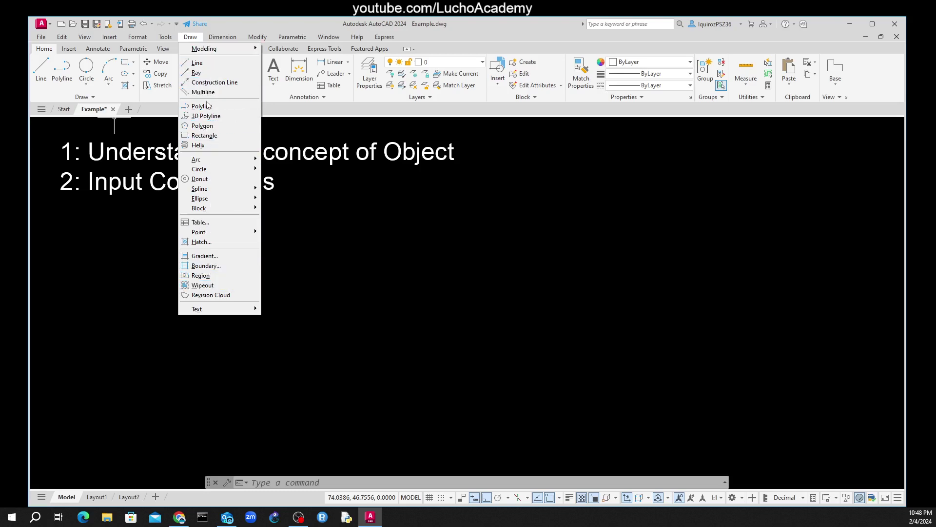
Step: Close the Draw menu, clear the empty selection and return focus to the command line
key(Escape)
click(262, 227)
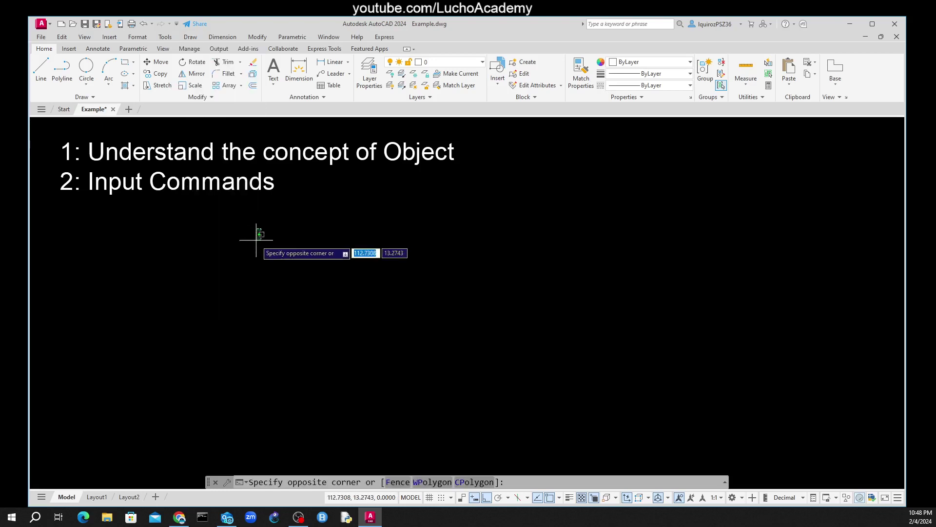
click(255, 240)
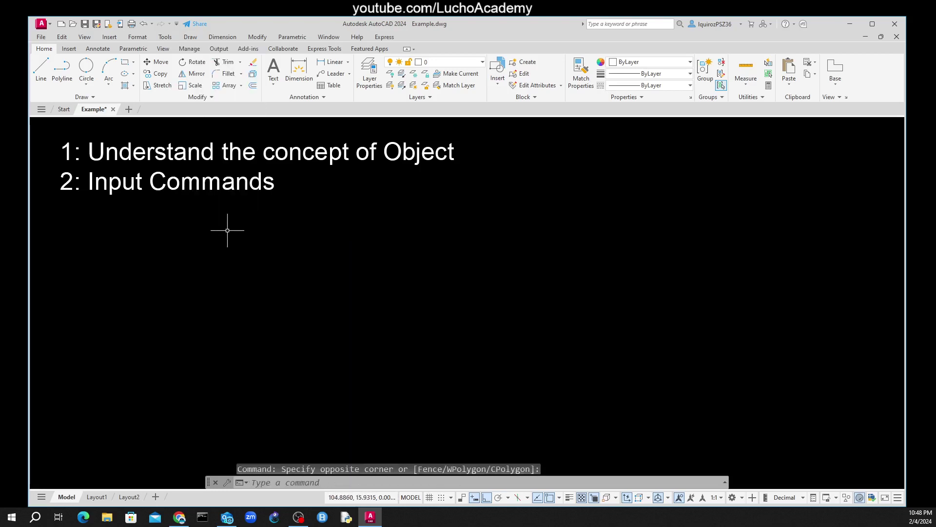
click(259, 483)
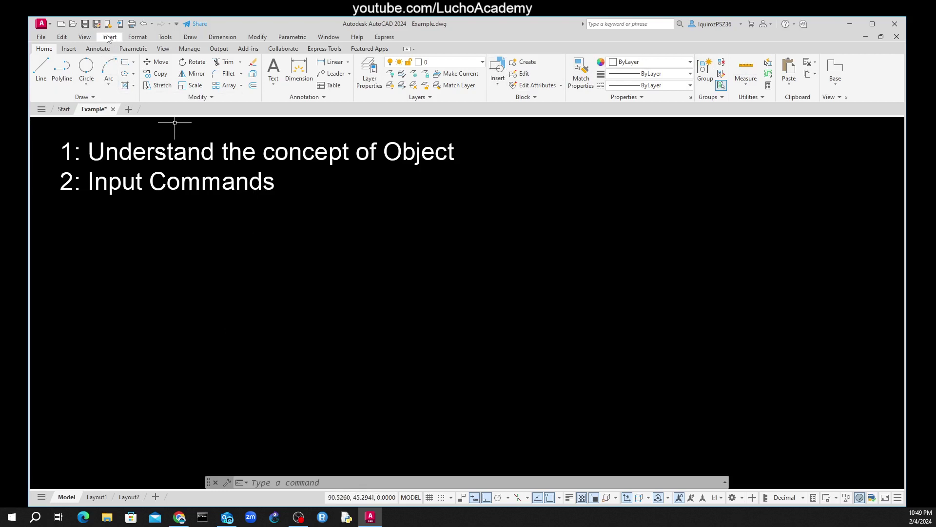
Step: Browse the Draw menu twice, cancel the stray selection, then open the Dimension menu
click(190, 38)
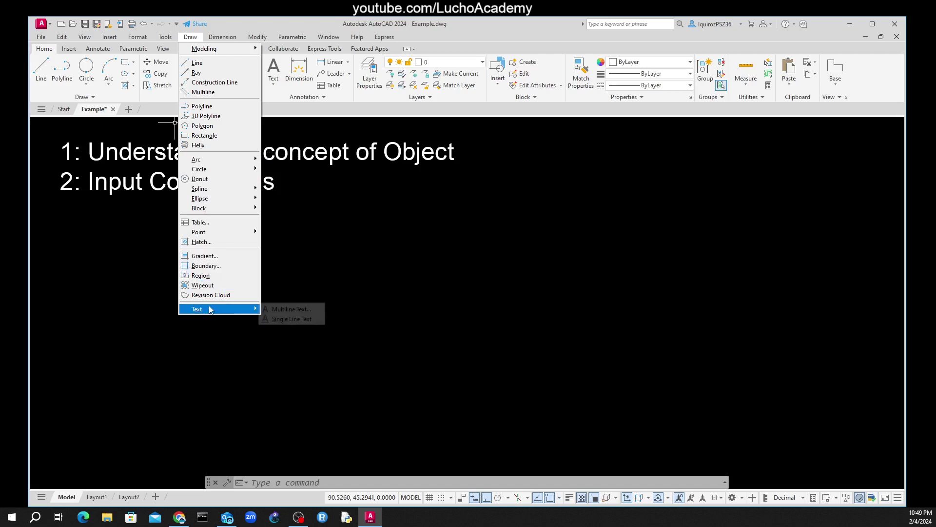
mouse_move(213, 309)
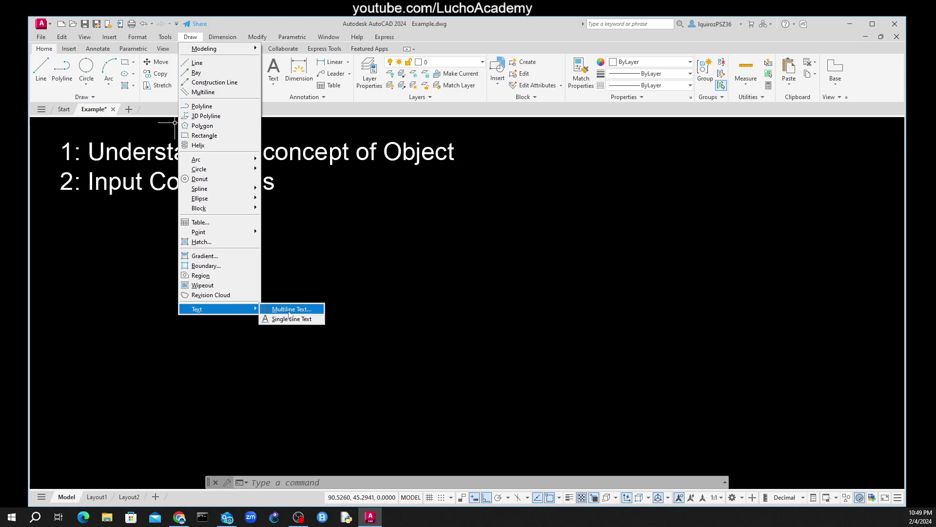
click(533, 320)
click(236, 282)
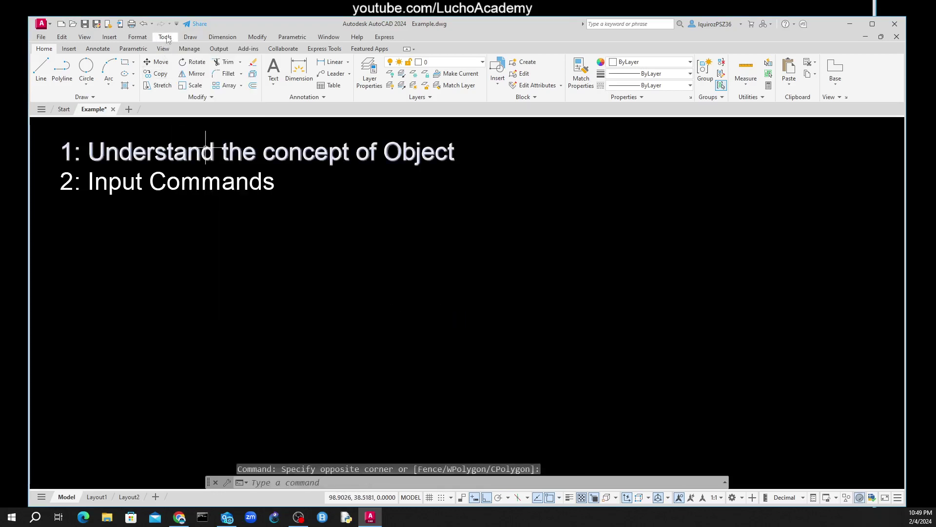
click(189, 37)
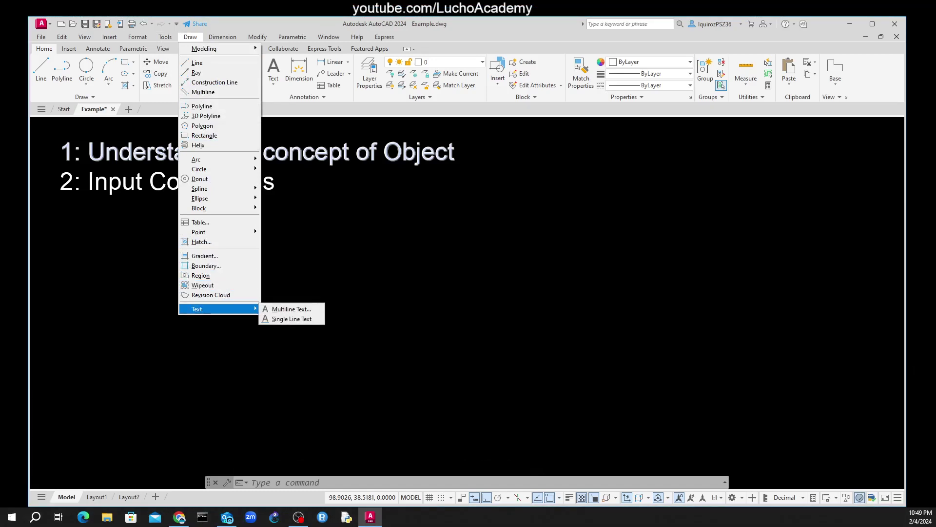
click(918, 328)
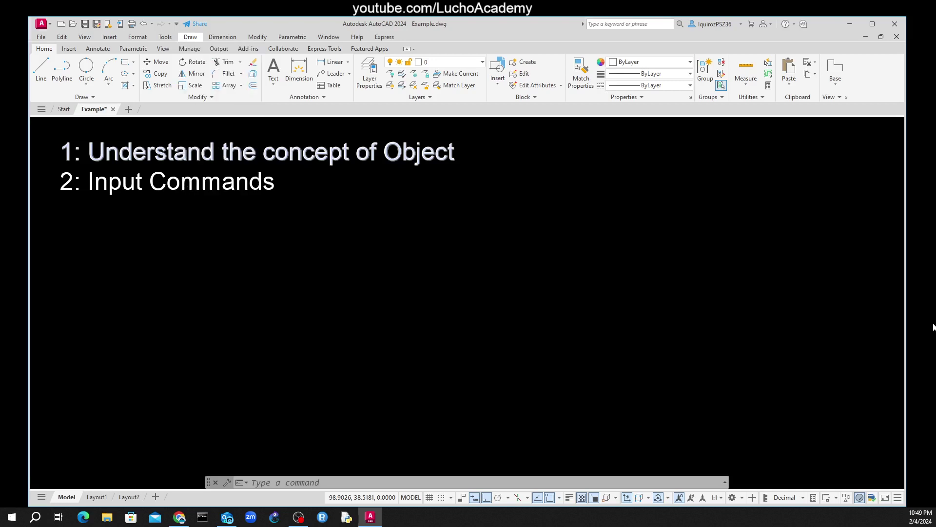
click(388, 296)
key(Escape)
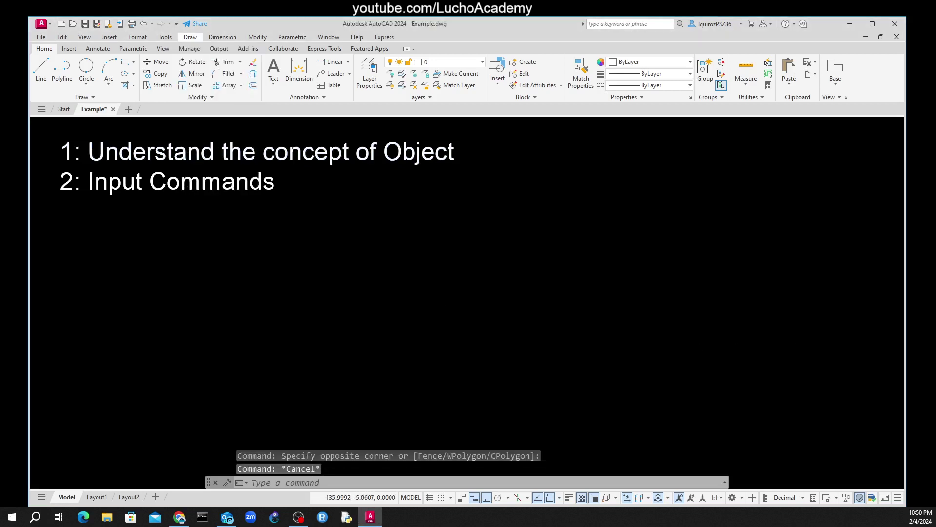
click(312, 289)
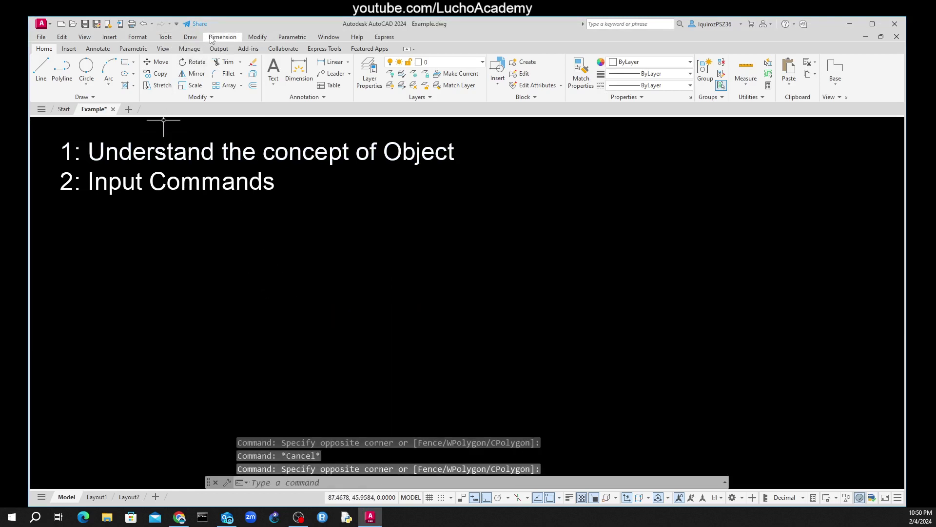
click(222, 38)
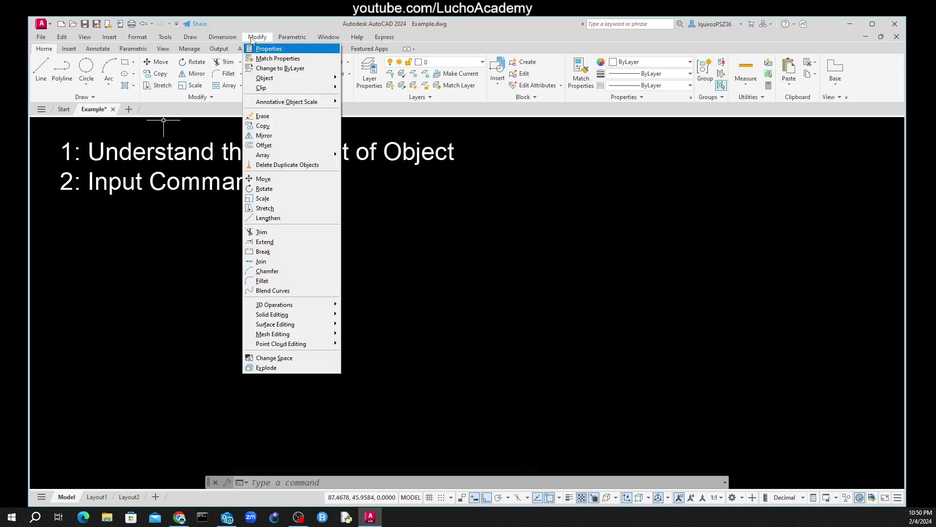
Step: Close the Modify menu and cancel the pending selection, leaving an idle command line
click(521, 307)
click(434, 355)
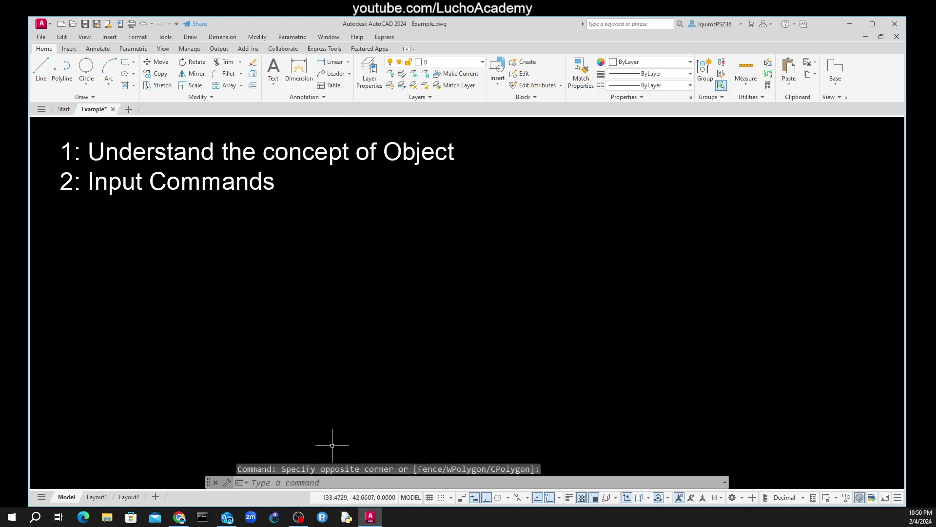
click(259, 481)
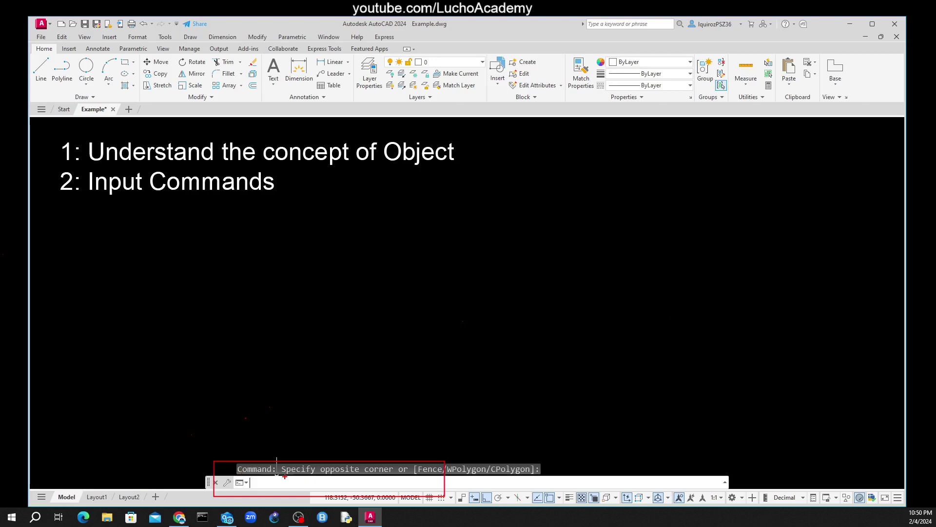
key(Escape)
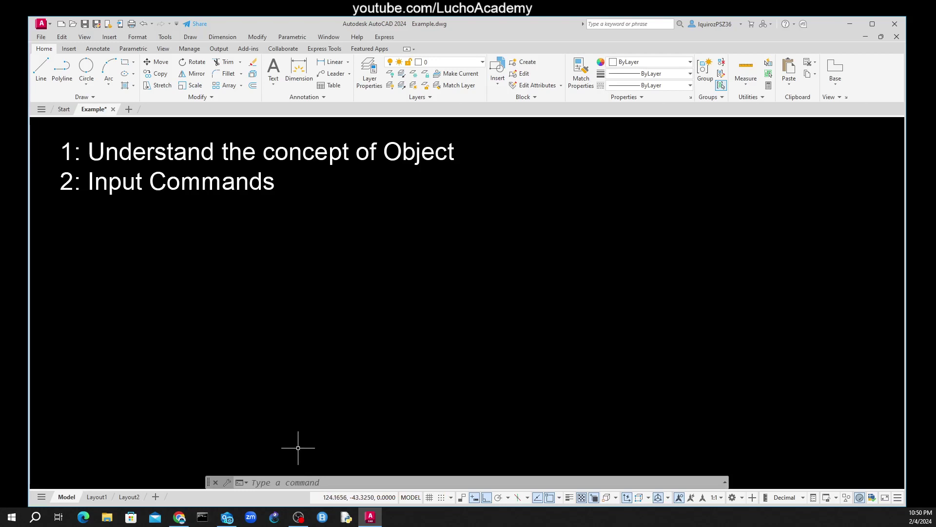
click(254, 483)
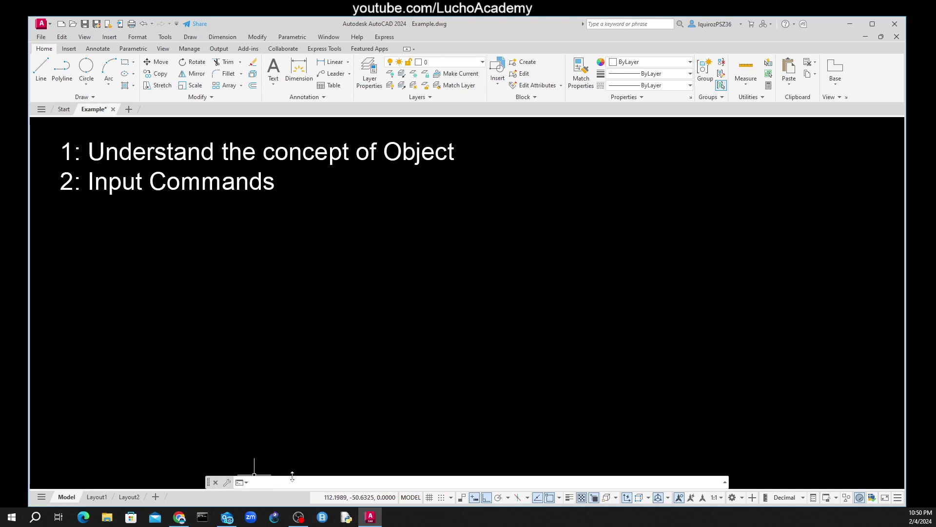
text(l)
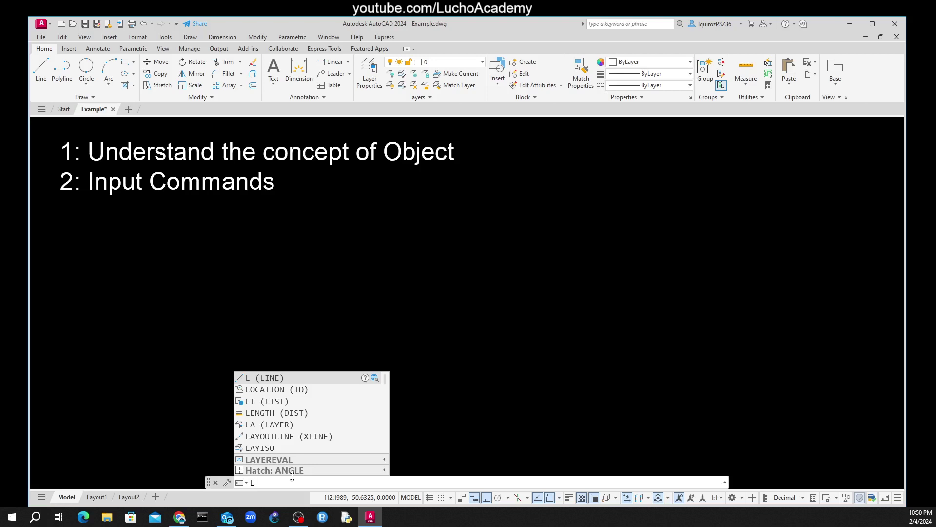
key(BackSpace)
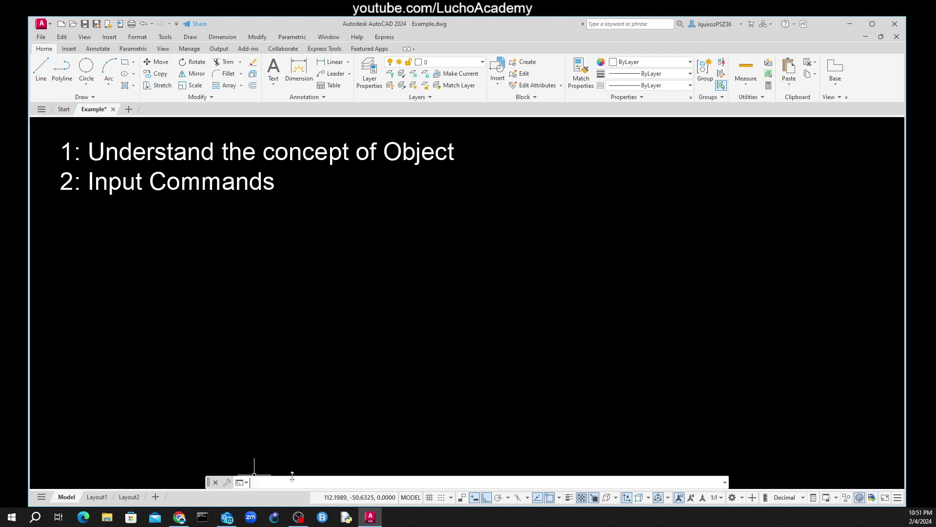
text(a)
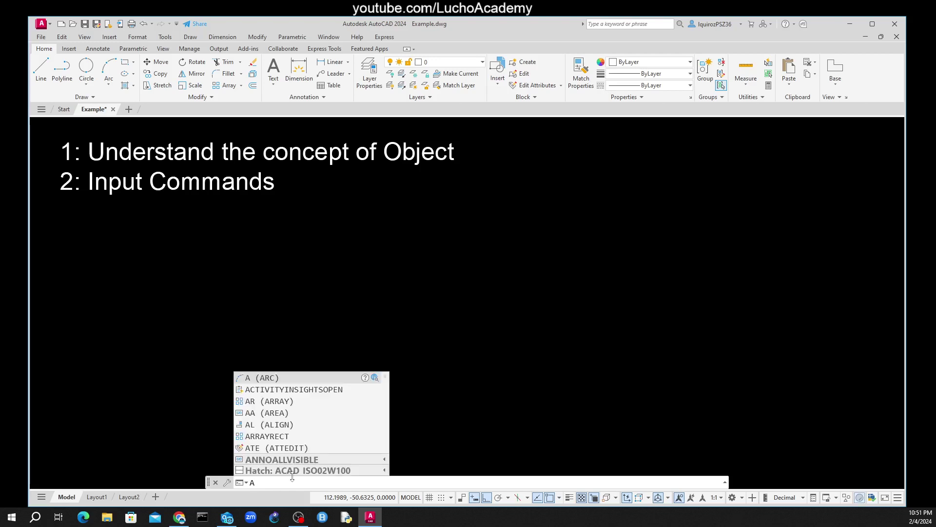
scroll(308, 421, down, 2)
scroll(308, 422, down, 2)
scroll(308, 426, down, 2)
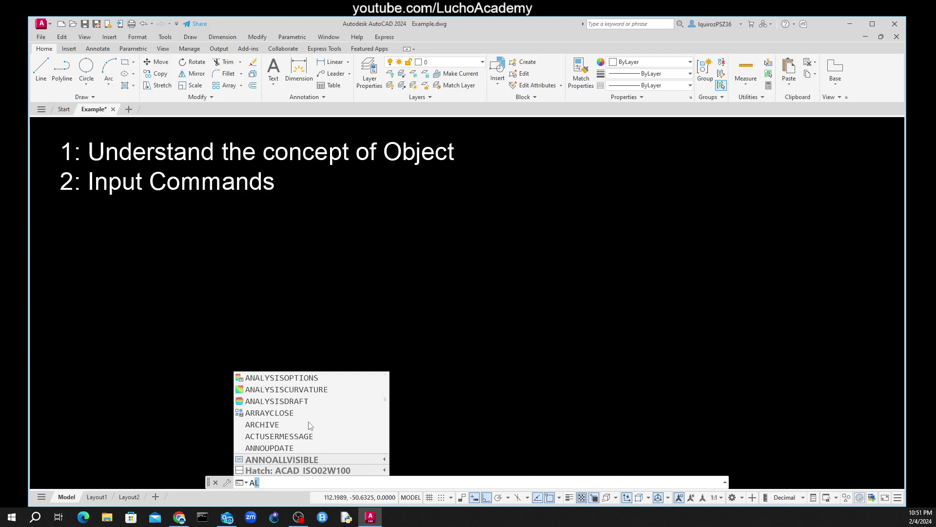
scroll(309, 426, down, 2)
scroll(309, 425, down, 2)
scroll(309, 425, down, 2)
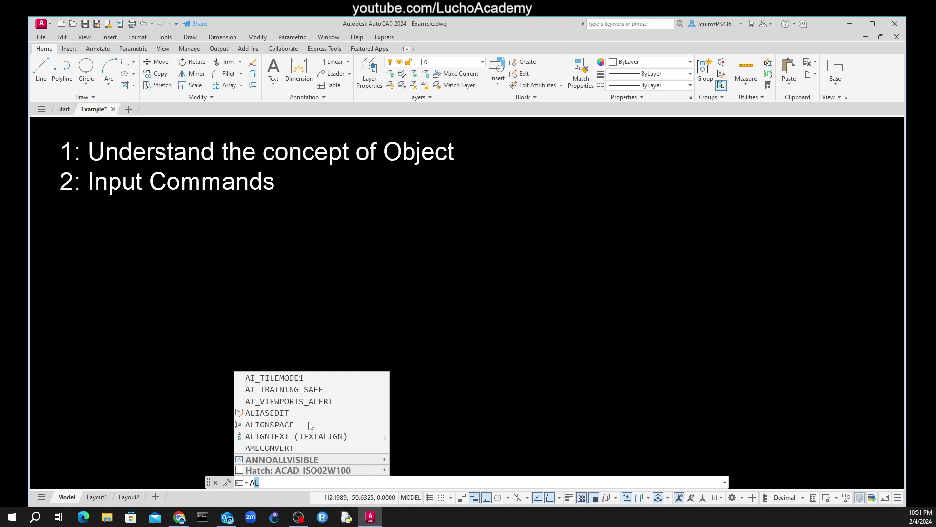
scroll(309, 425, up, 2)
scroll(308, 425, up, 2)
scroll(309, 426, up, 2)
scroll(309, 425, up, 2)
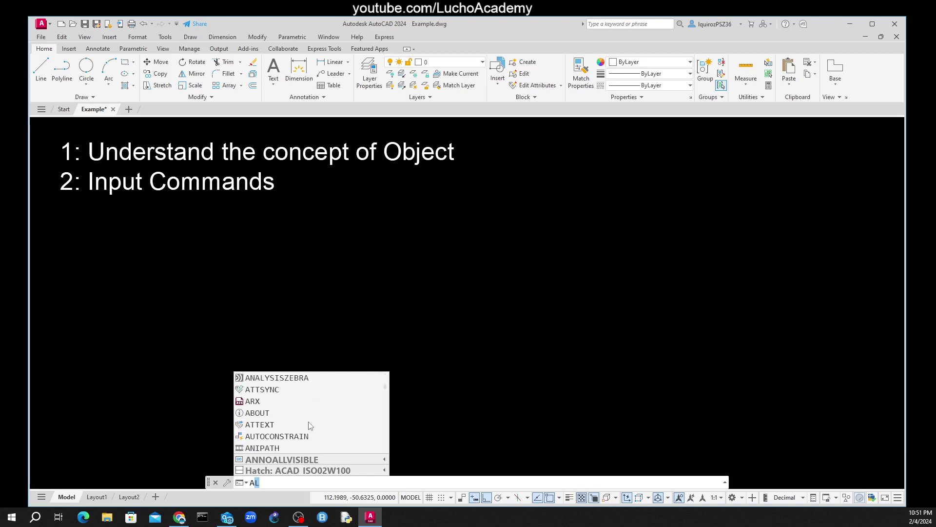
scroll(309, 425, up, 2)
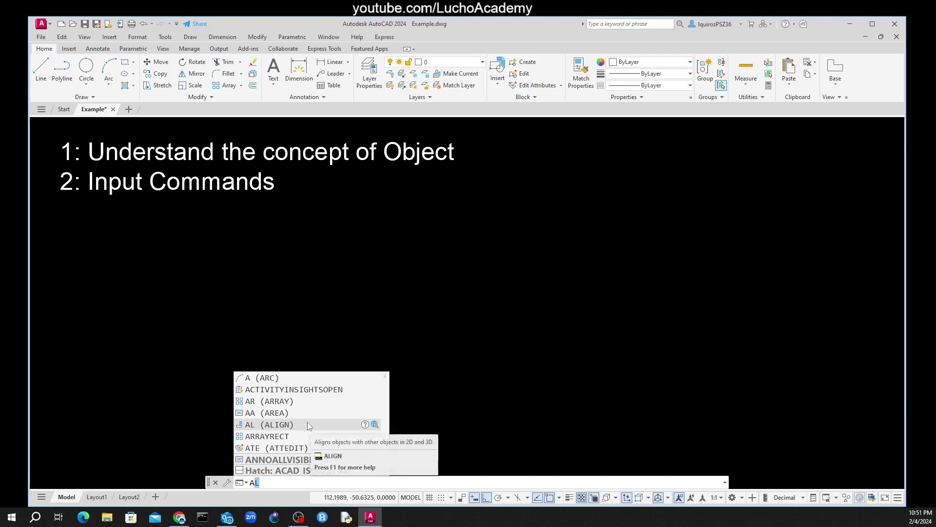
key(Down)
click(300, 483)
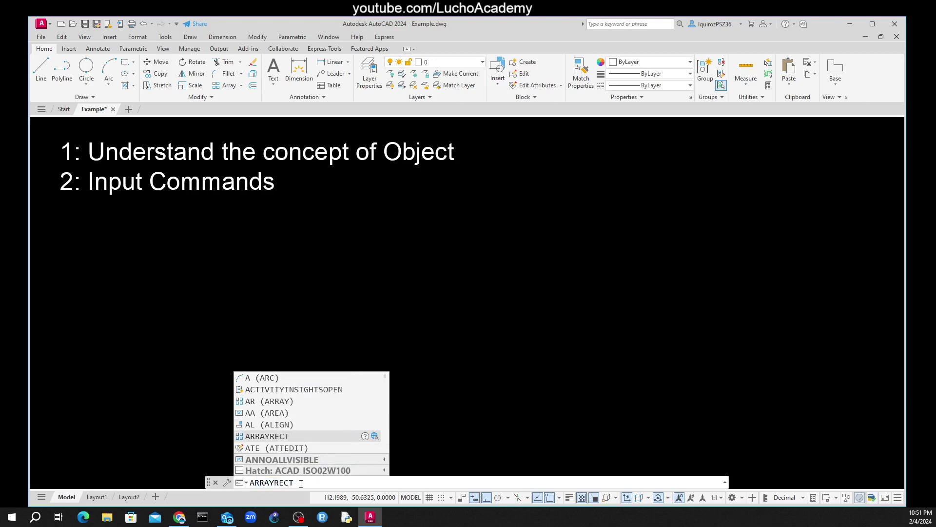
key(BackSpace)
key(BackSpace)
key(BackSpace)
key(BackSpace)
key(BackSpace)
key(BackSpace)
key(BackSpace)
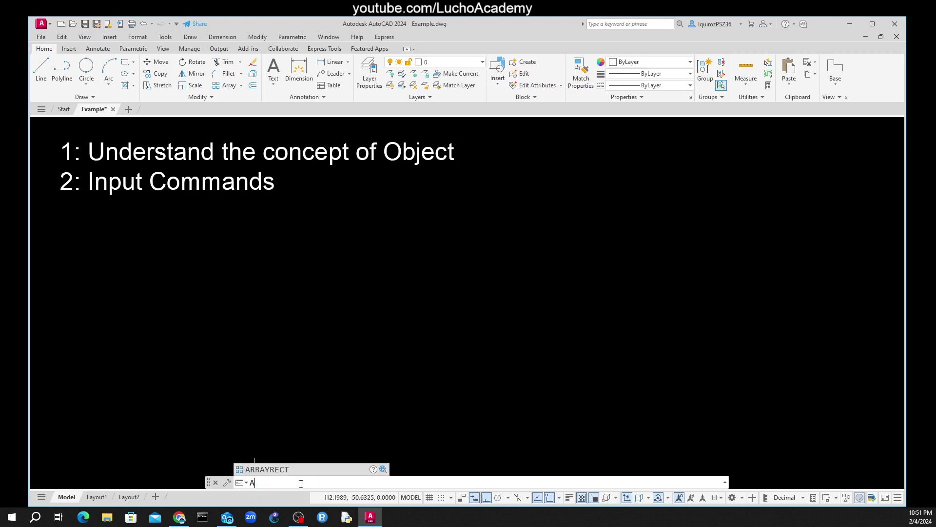
key(BackSpace)
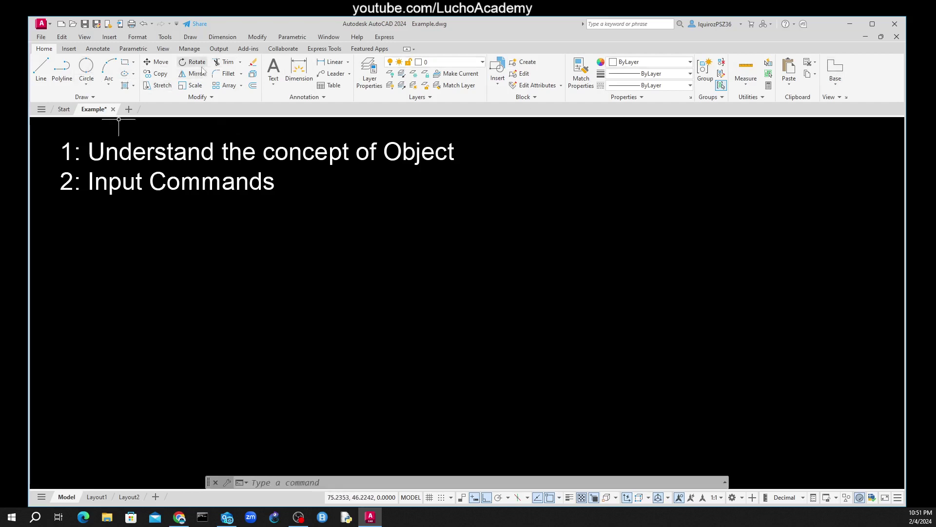
click(254, 481)
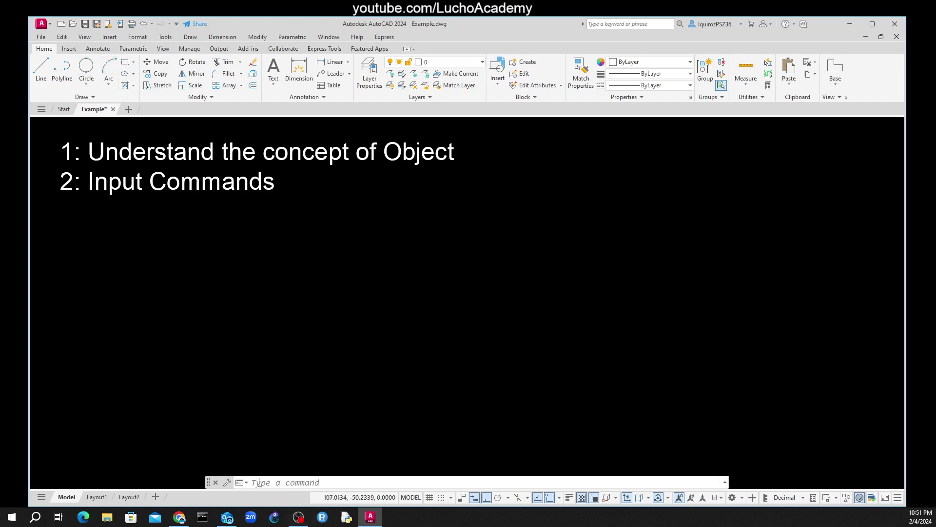
click(257, 482)
text(1ine)
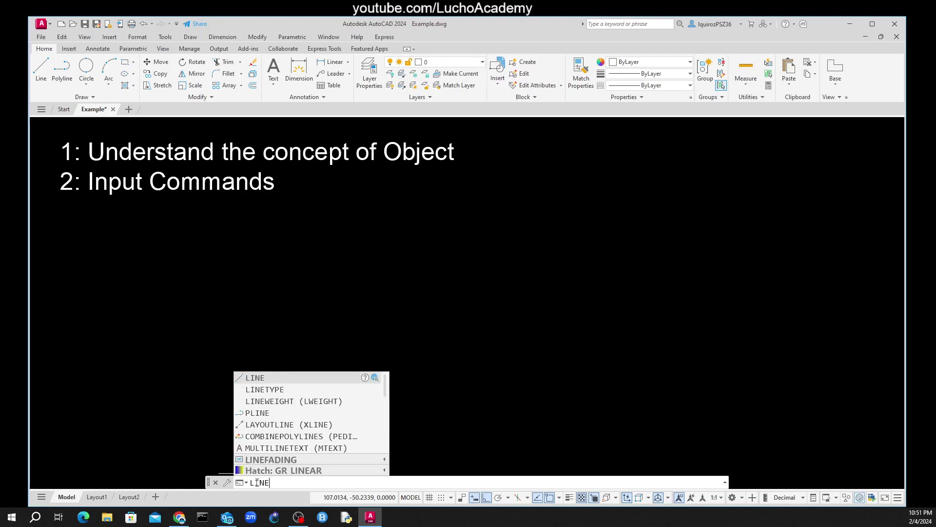
key(BackSpace)
key(BackSpace)
key(BackSpace)
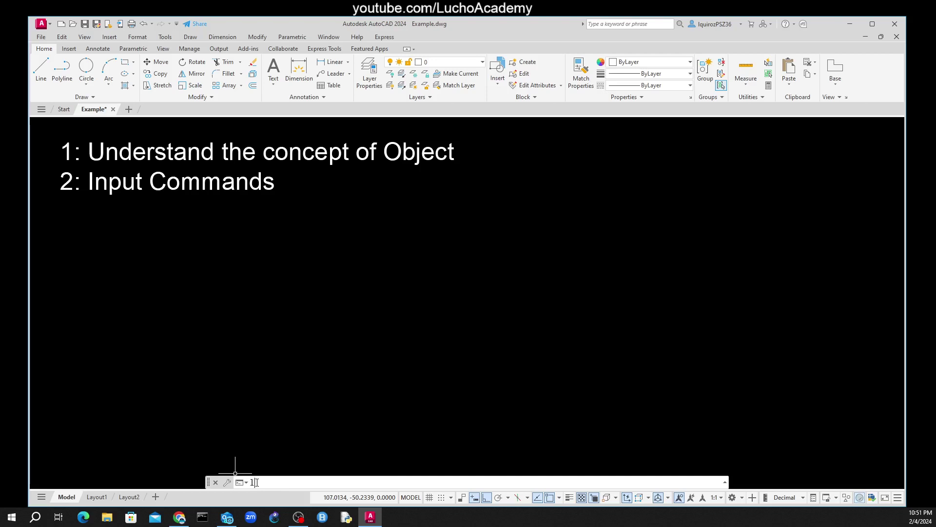
key(BackSpace)
text(L)
key(Return)
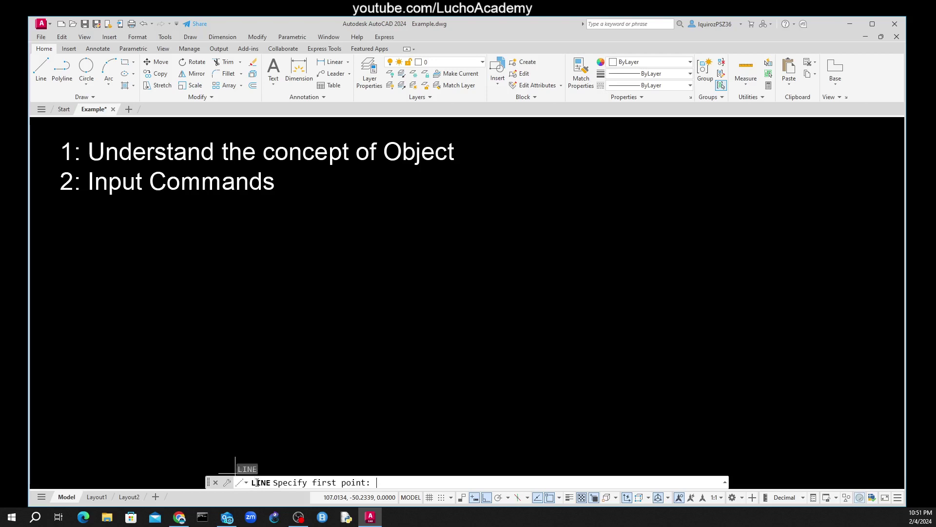
key(Escape)
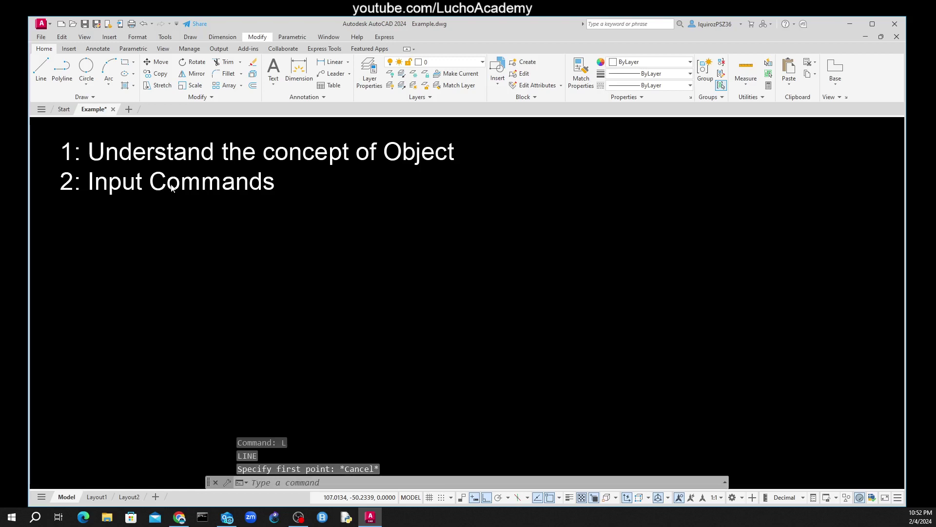
click(149, 207)
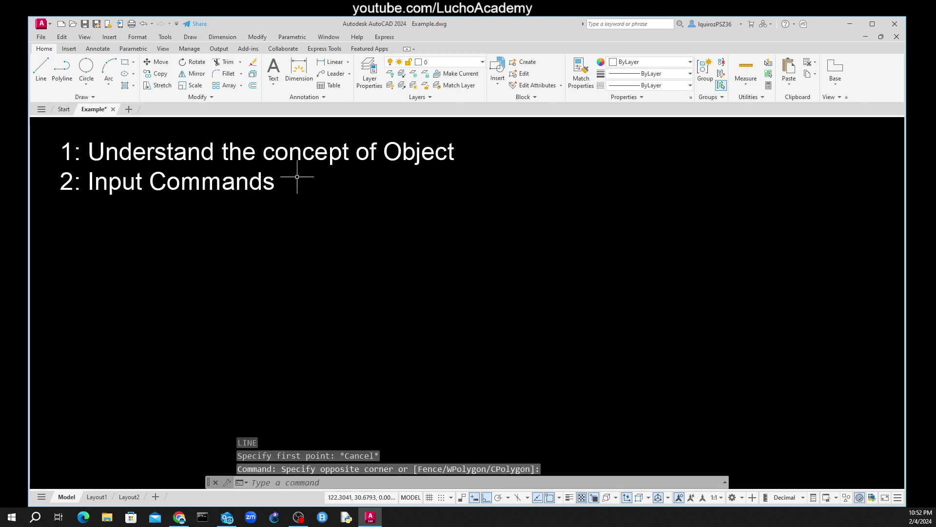
click(257, 483)
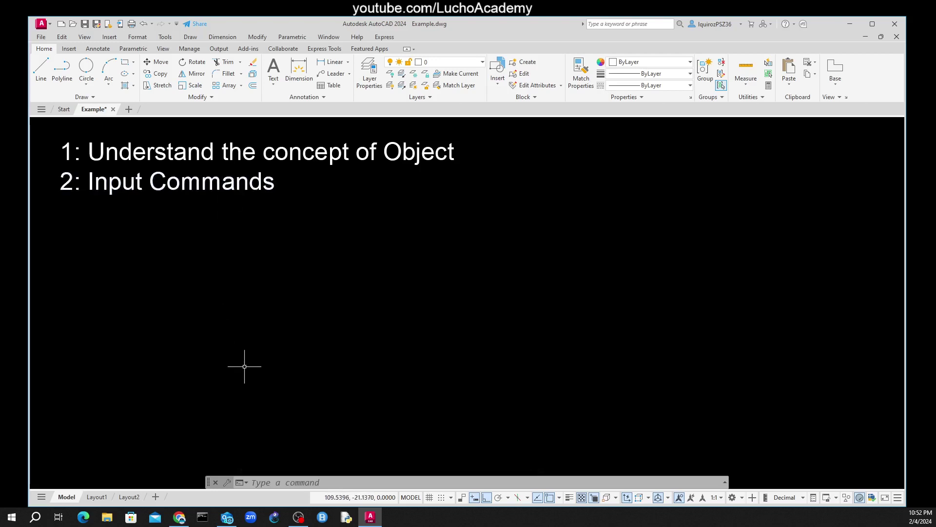
click(259, 482)
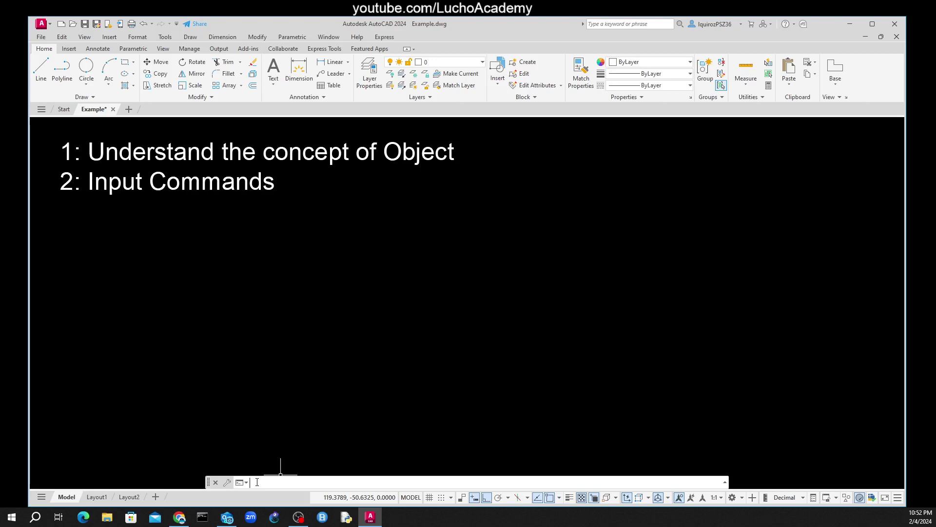
Step: Copy the '2: Input Commands' line just below itself and open the copy's text
text(ct o)
key(Return)
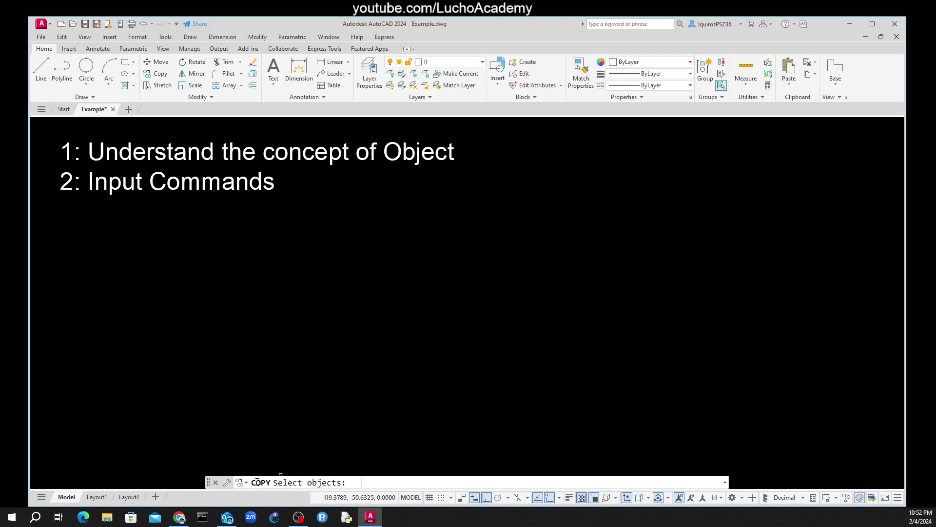
click(232, 183)
key(Return)
click(323, 196)
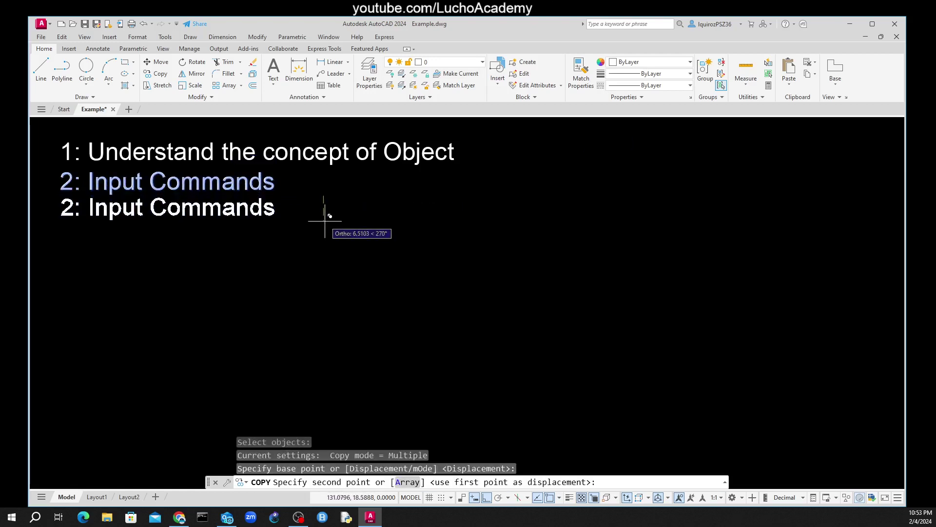
click(324, 222)
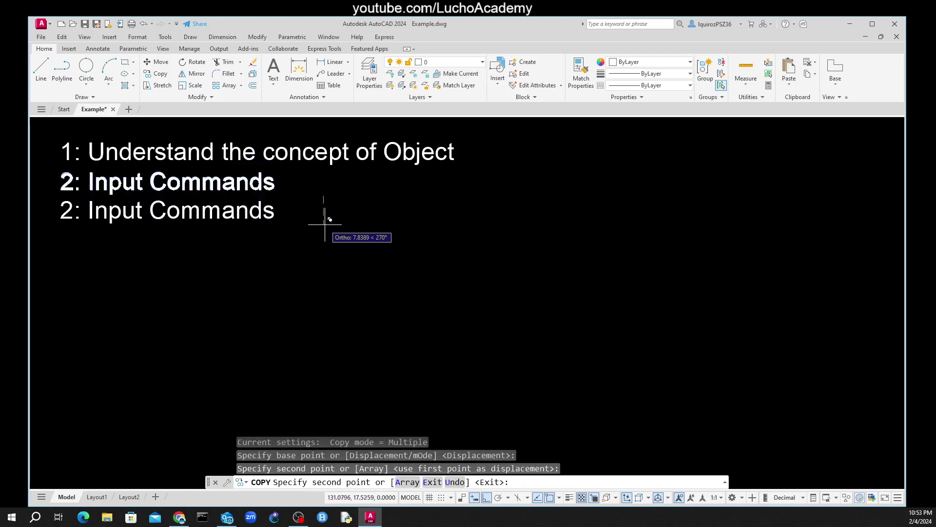
right_click(324, 223)
click(346, 234)
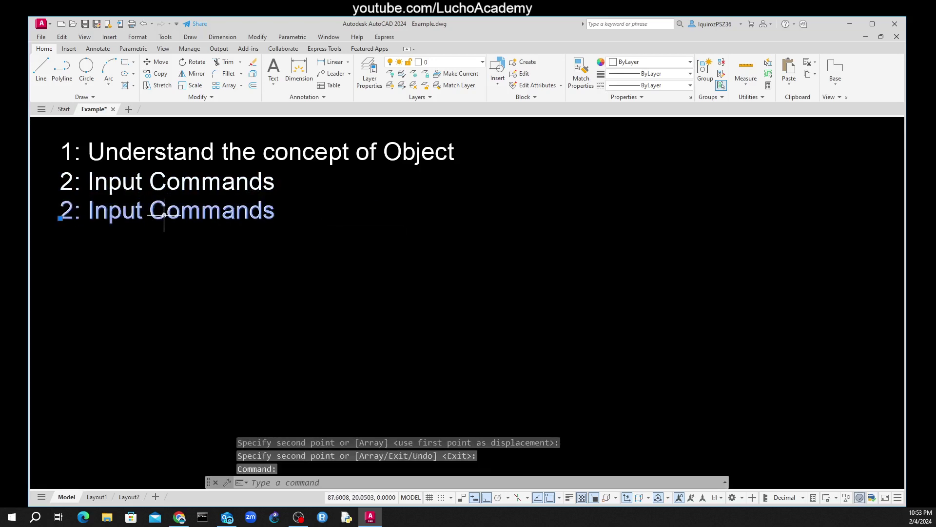
double_click(135, 219)
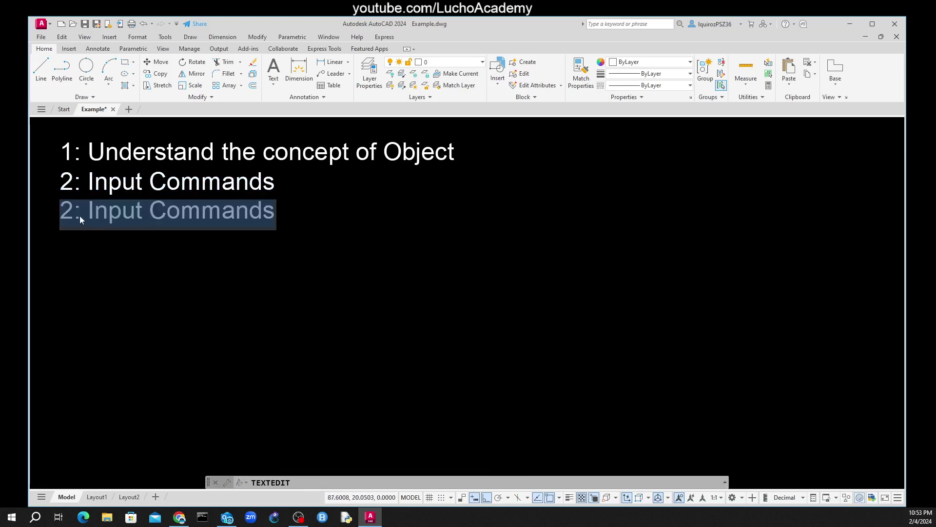
Step: Retype the copy as '3: Finish the Actual Command to start a new one' and exit editing
text(3:)
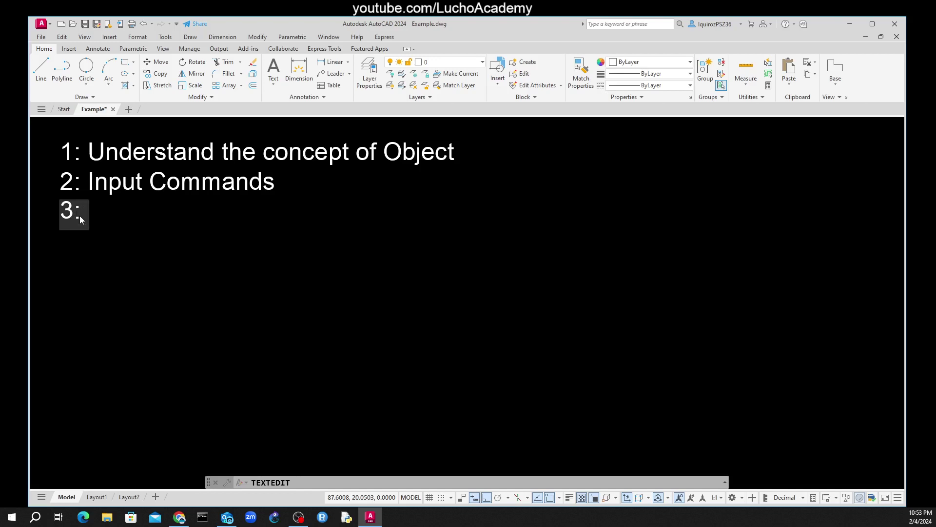
text( Fi)
text(nish th)
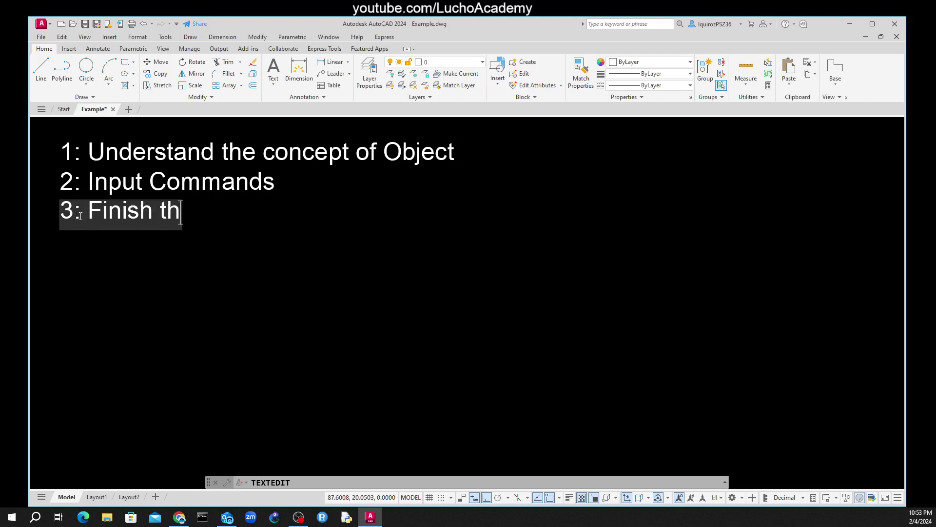
text(e Actu)
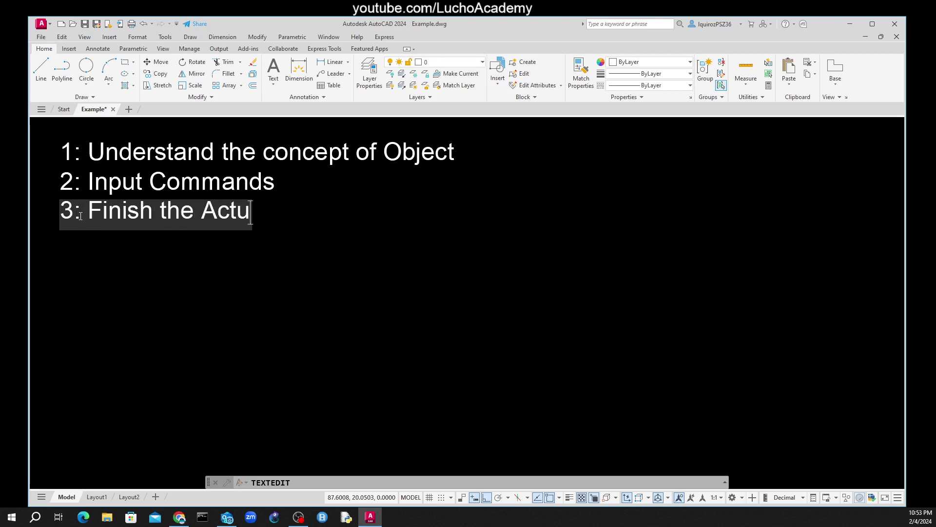
text(al Comman)
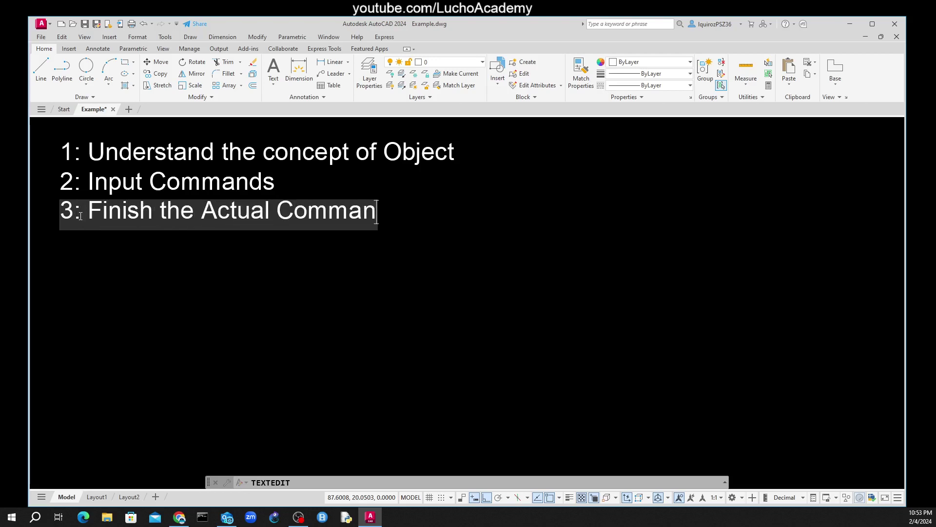
text(d to)
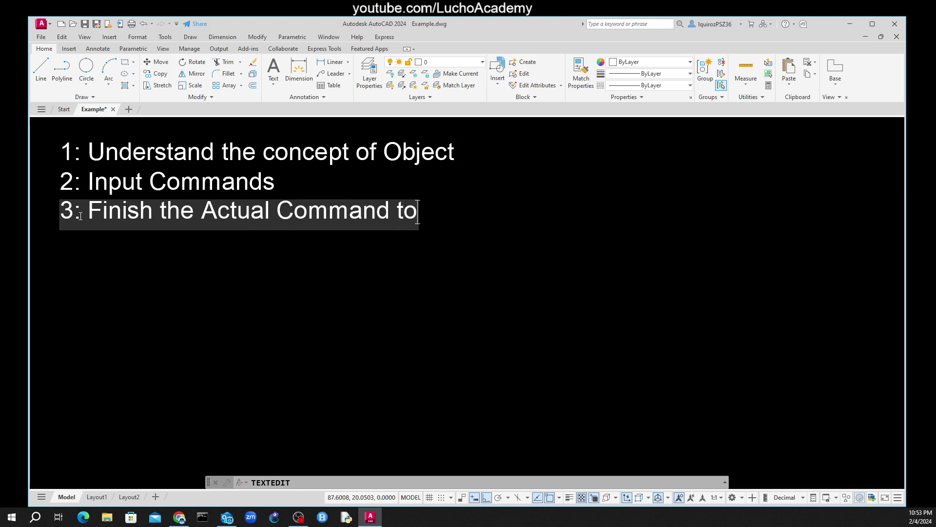
text( start a)
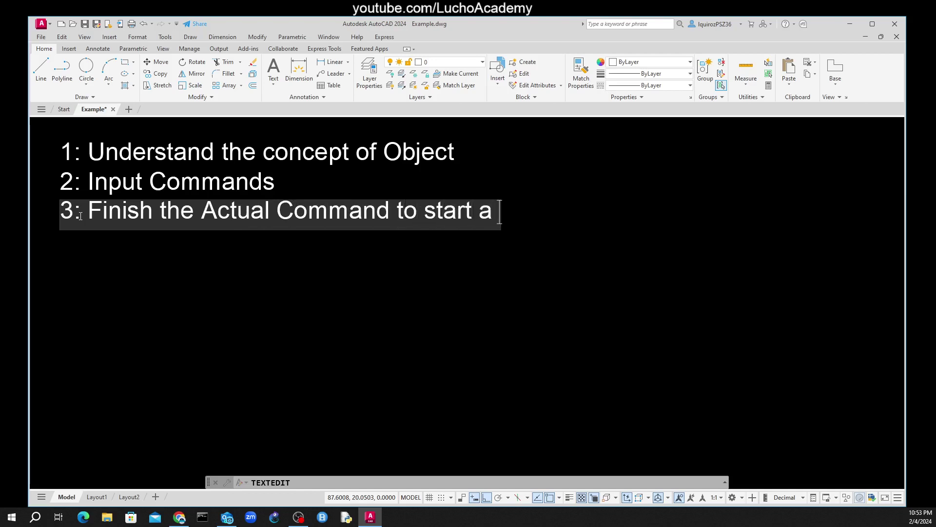
text( new one)
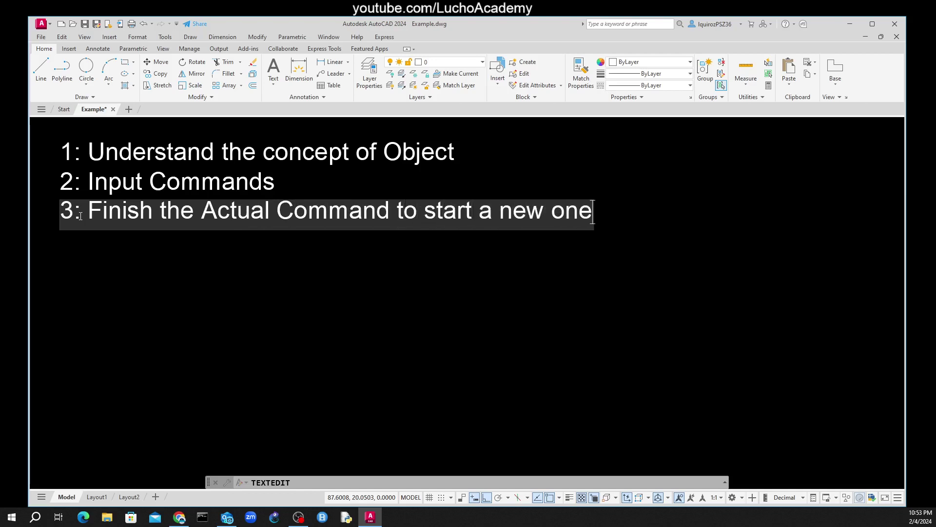
click(185, 306)
right_click(187, 307)
click(201, 313)
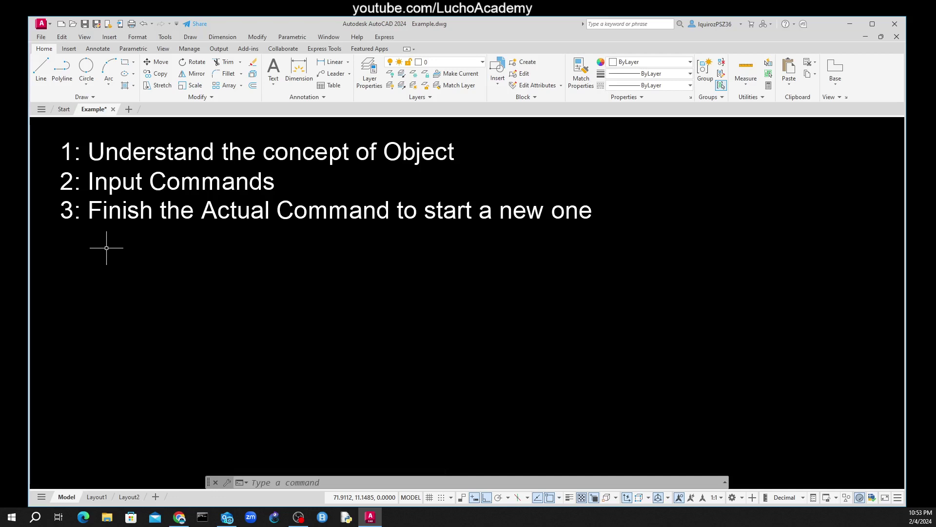
text(m)
key(Return)
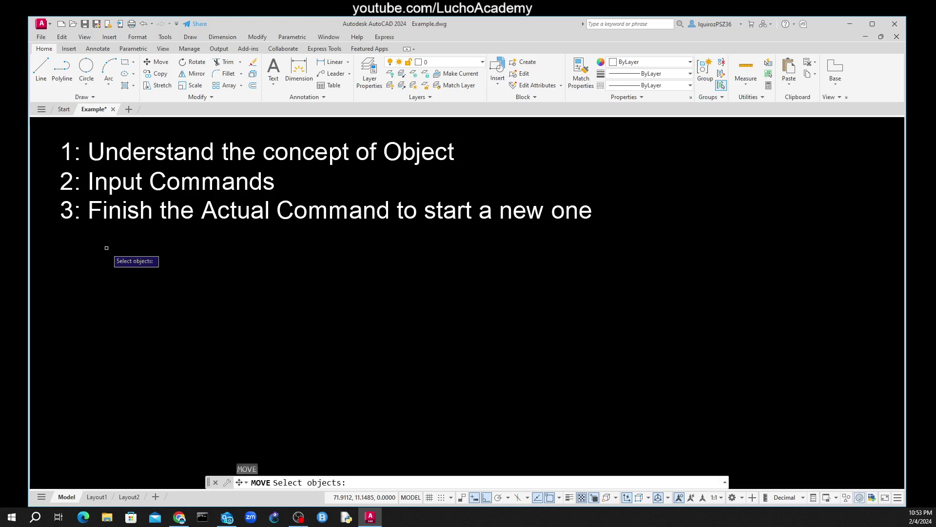
click(106, 223)
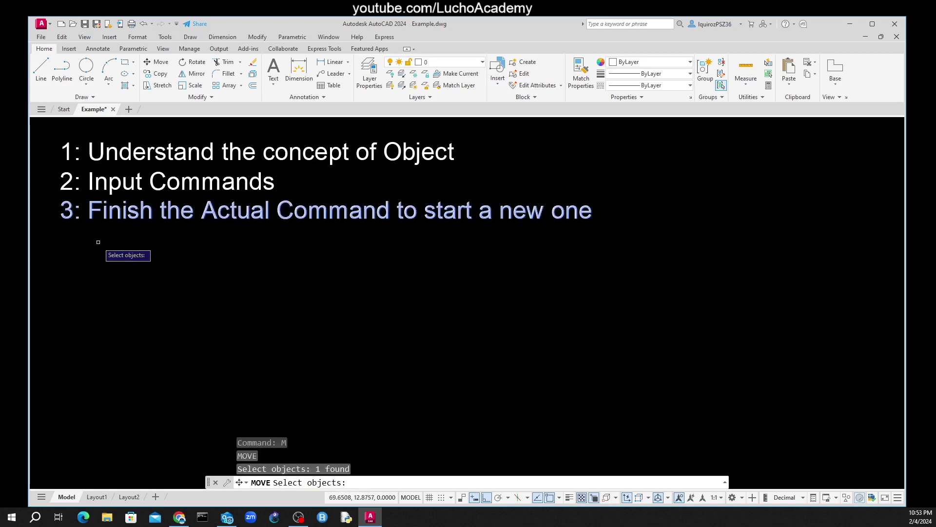
key(Return)
click(98, 242)
click(98, 243)
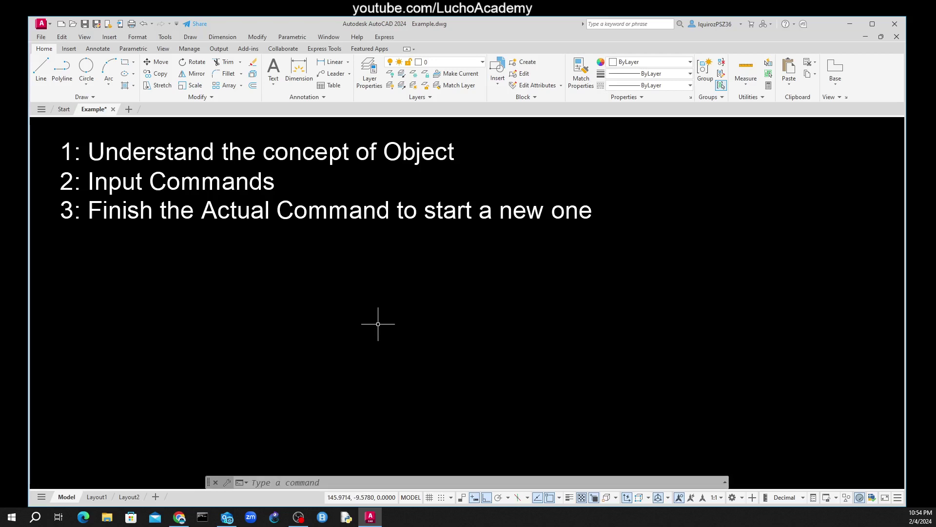
Step: Cancel the stray L entry, start LINE, and mark its prompt with a red stroke
text(L)
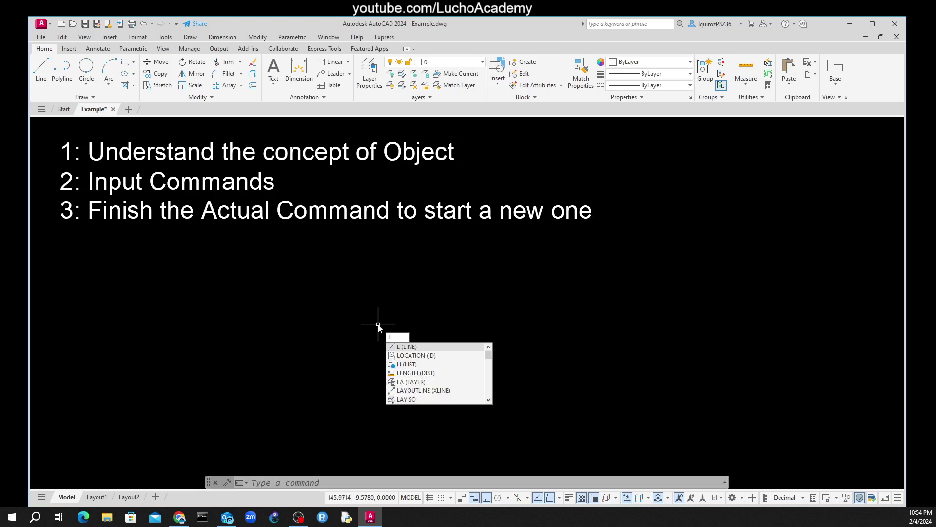
key(Escape)
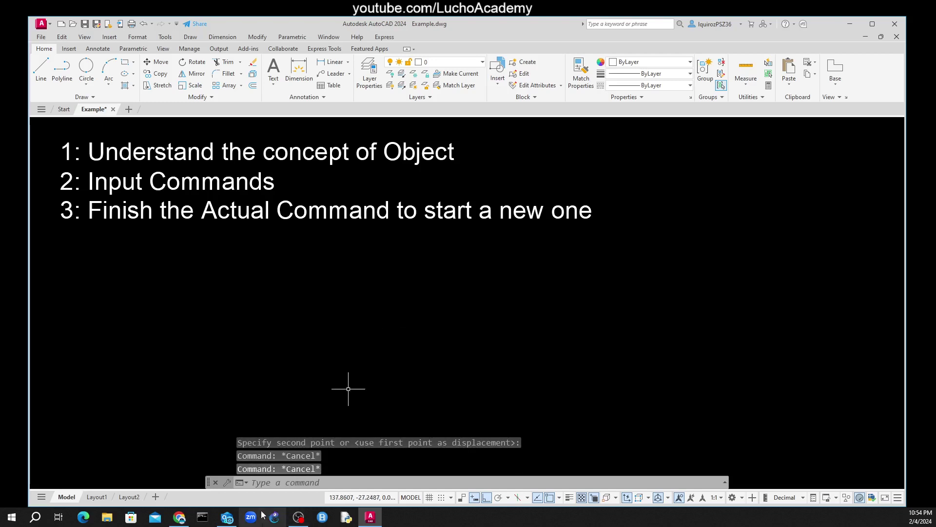
click(467, 303)
click(493, 346)
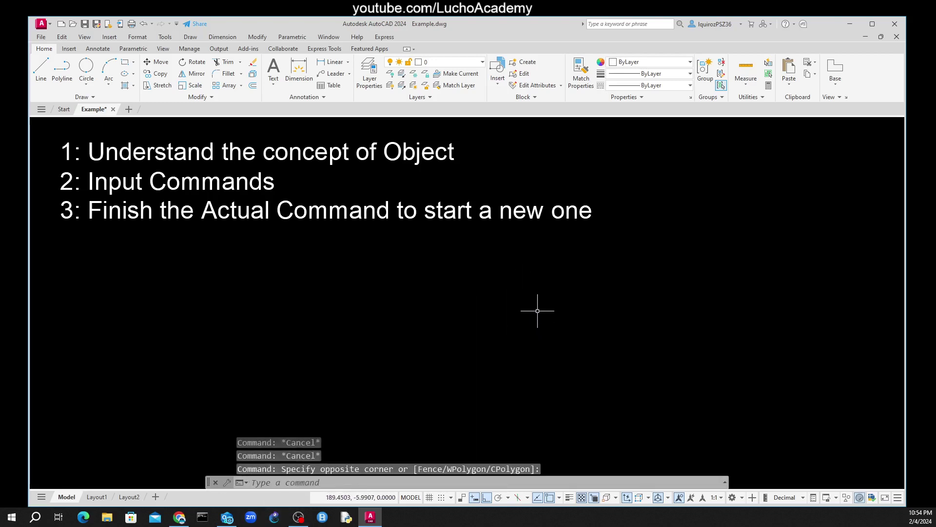
text(L)
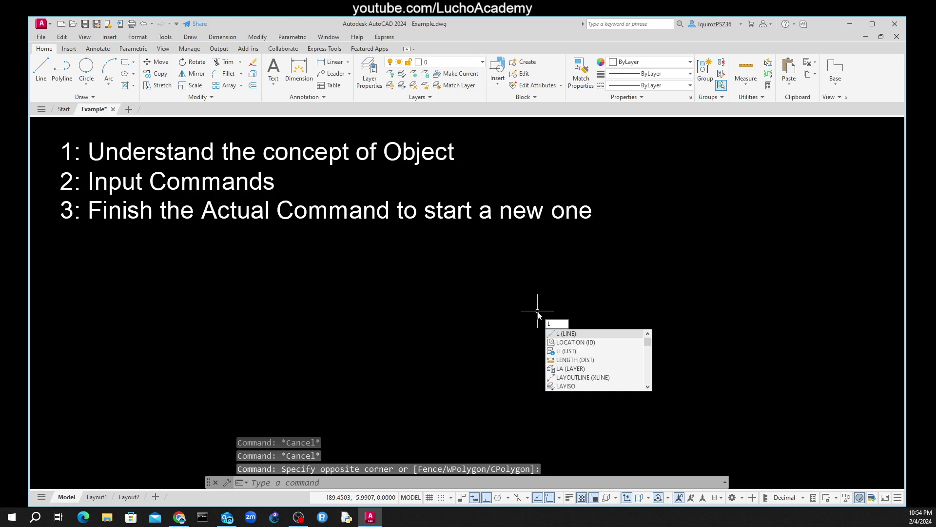
key(Return)
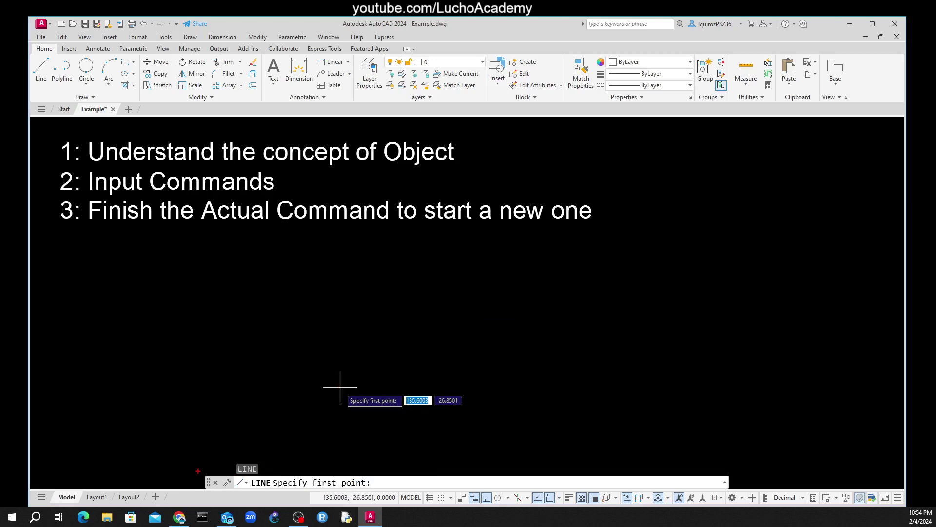
drag(197, 471, 380, 495)
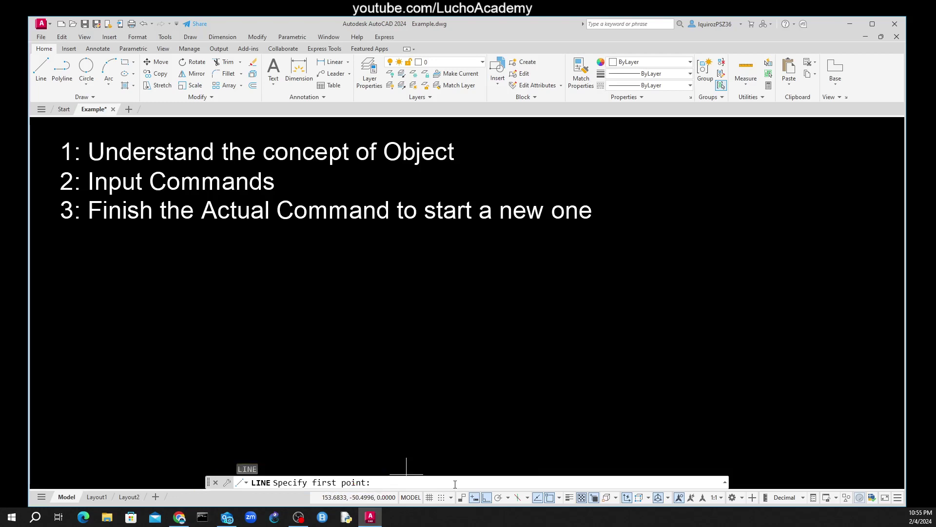
Step: Delete the typed 'copy' text and cancel the pending LINE command
text(copy)
key(BackSpace)
key(BackSpace)
key(BackSpace)
key(BackSpace)
key(Escape)
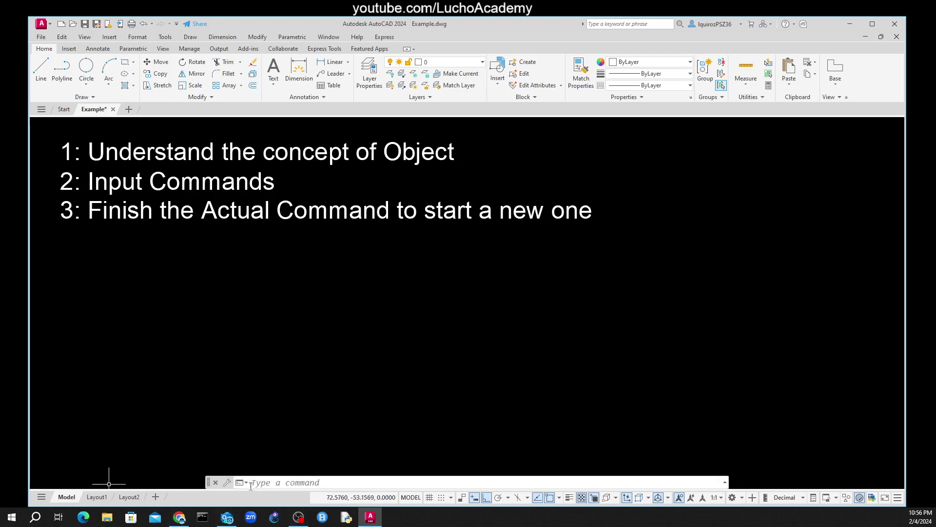
Step: Restart the LINE command with L, backing out of the LAYER suggestion
click(270, 482)
text(L)
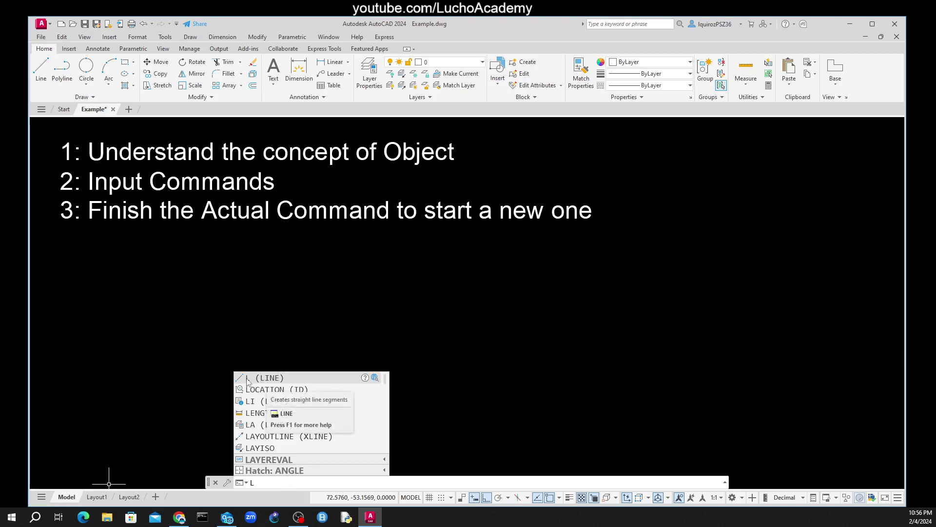
key(Down)
key(Down)
key(Down)
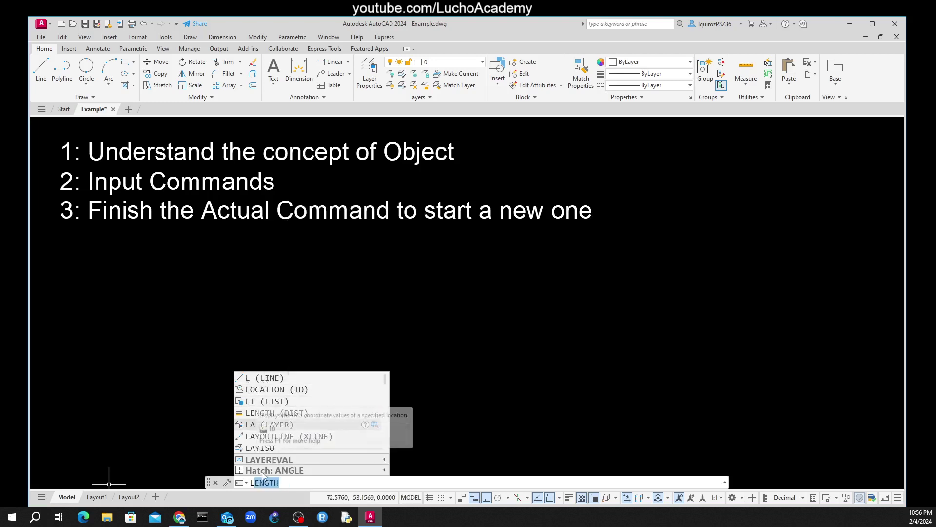
key(BackSpace)
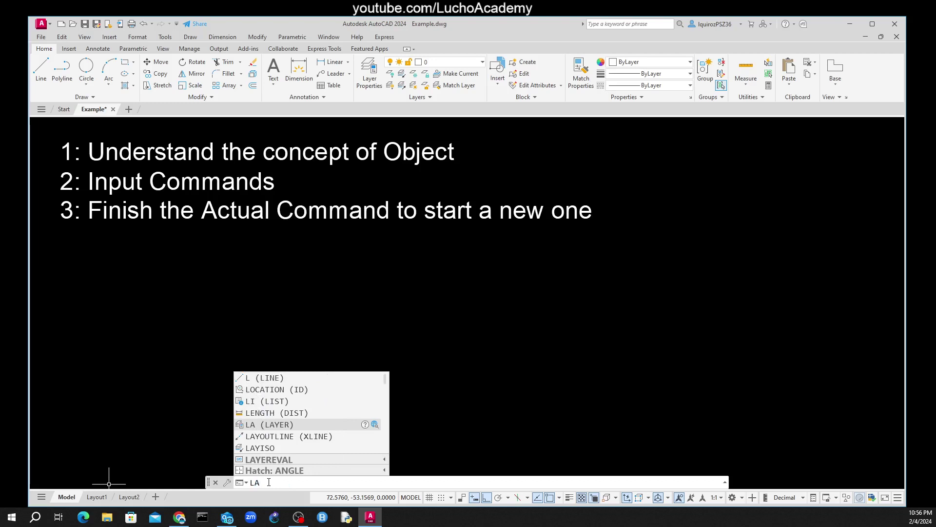
key(Return)
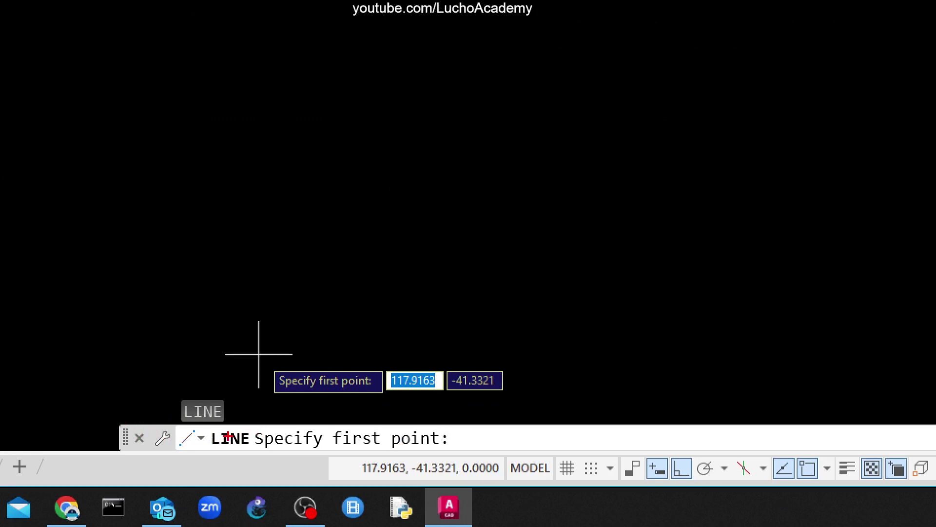
drag(204, 427, 253, 452)
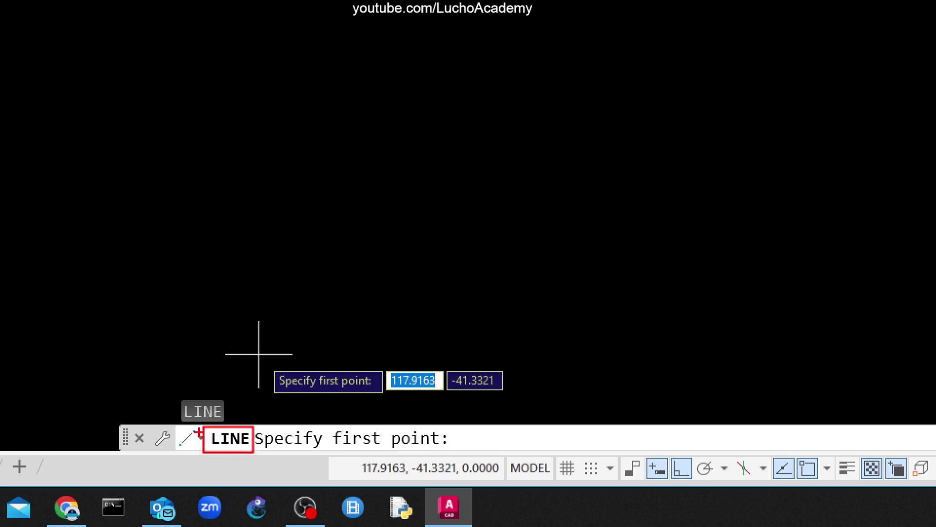
mouse_move(203, 431)
mouse_down()
mouse_move(147, 220)
mouse_move(188, 227)
mouse_up()
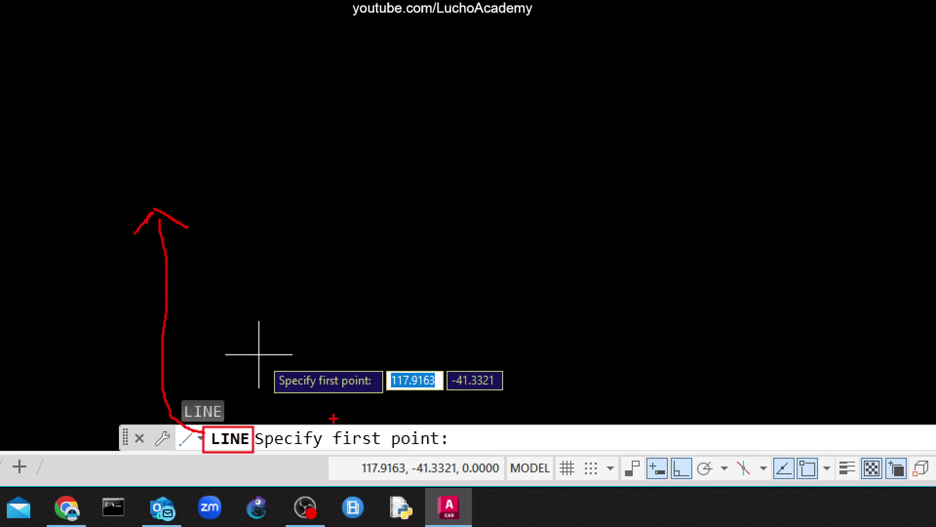
key(g)
drag(256, 424, 256, 425)
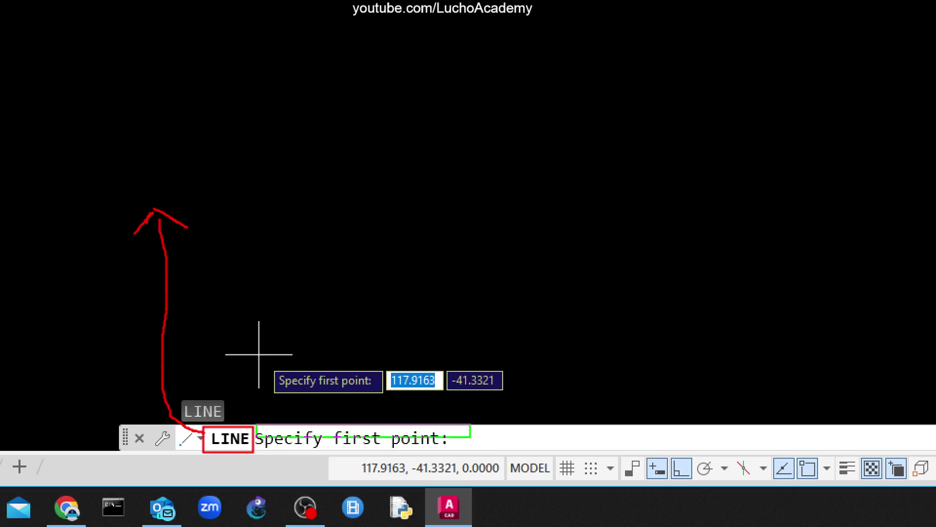
drag(445, 453, 454, 454)
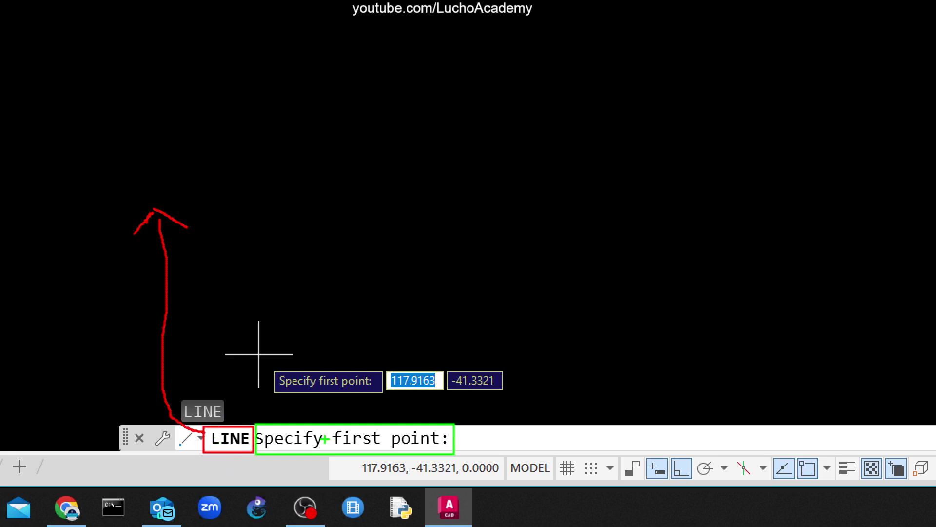
mouse_move(409, 423)
mouse_down()
mouse_move(592, 197)
mouse_move(615, 154)
mouse_move(573, 170)
mouse_move(629, 173)
mouse_up()
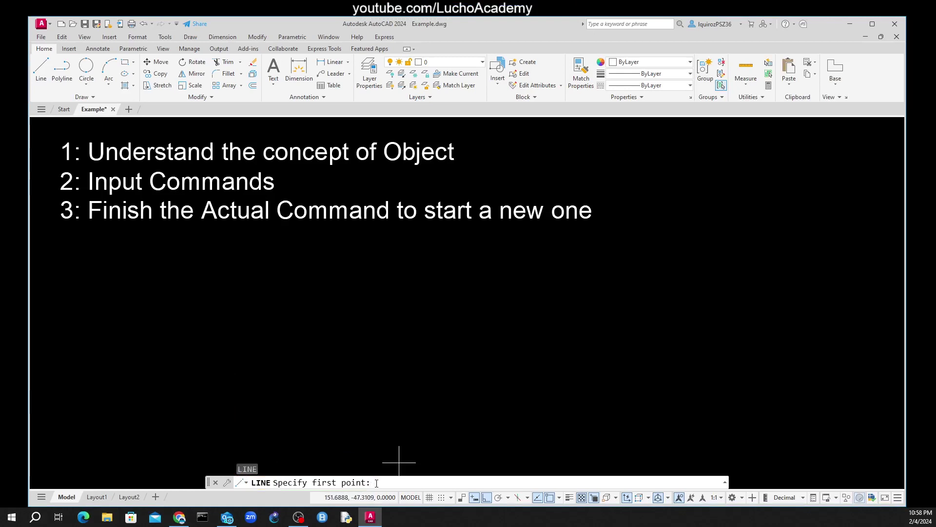
Step: Cancel the unfinished LINE and start CIRCLE, leaving it waiting for a centre point
key(Escape)
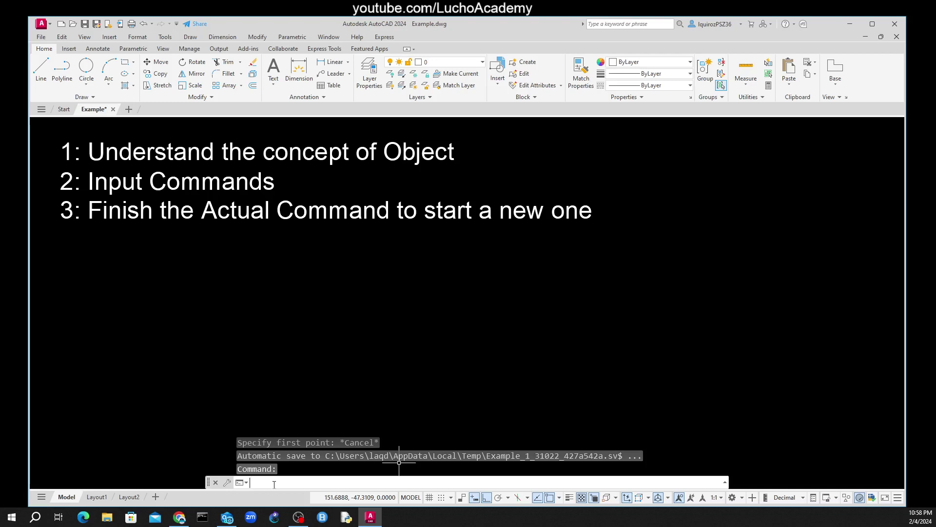
text(circle)
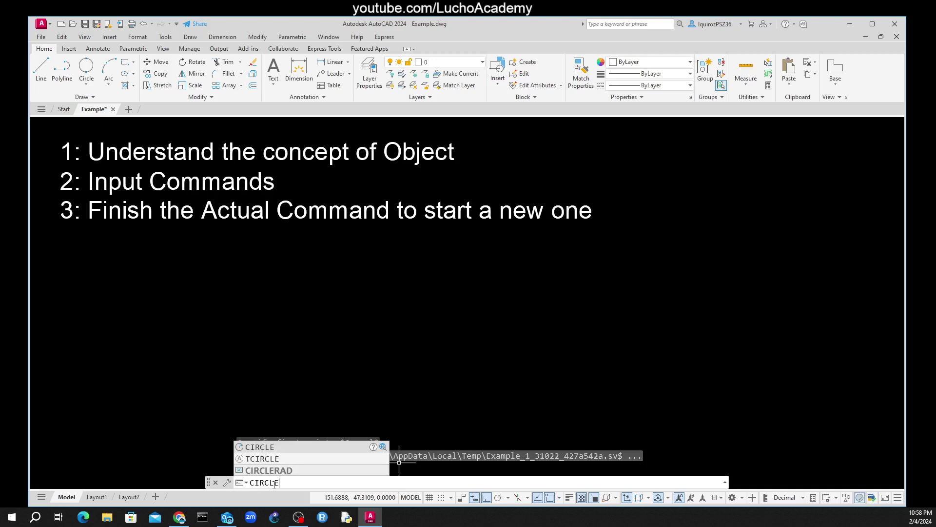
key(Return)
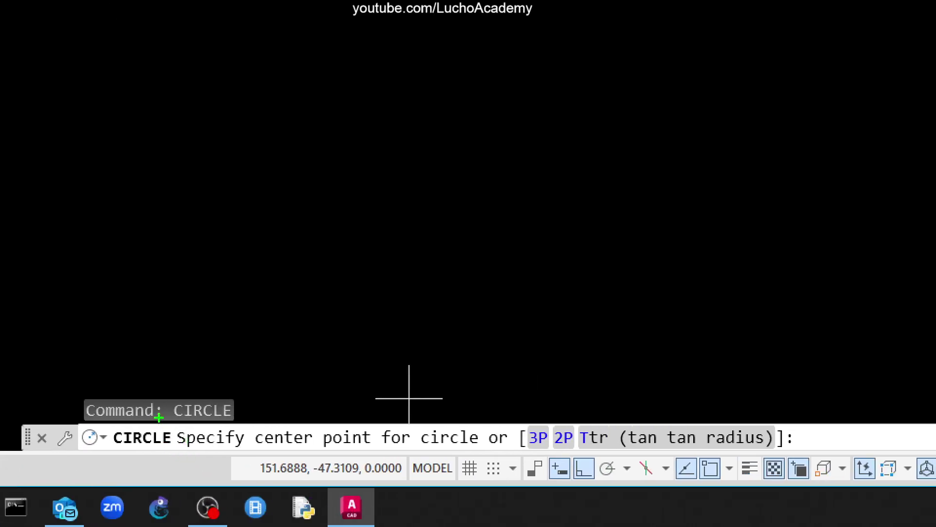
ctrl+drag(108, 426, 174, 451)
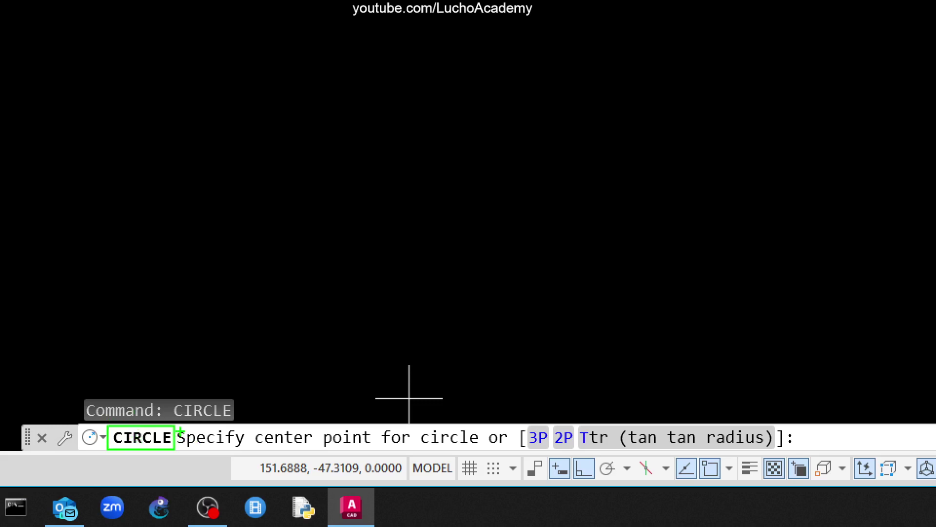
mouse_move(177, 426)
mouse_down()
mouse_move(718, 438)
mouse_move(800, 451)
mouse_up()
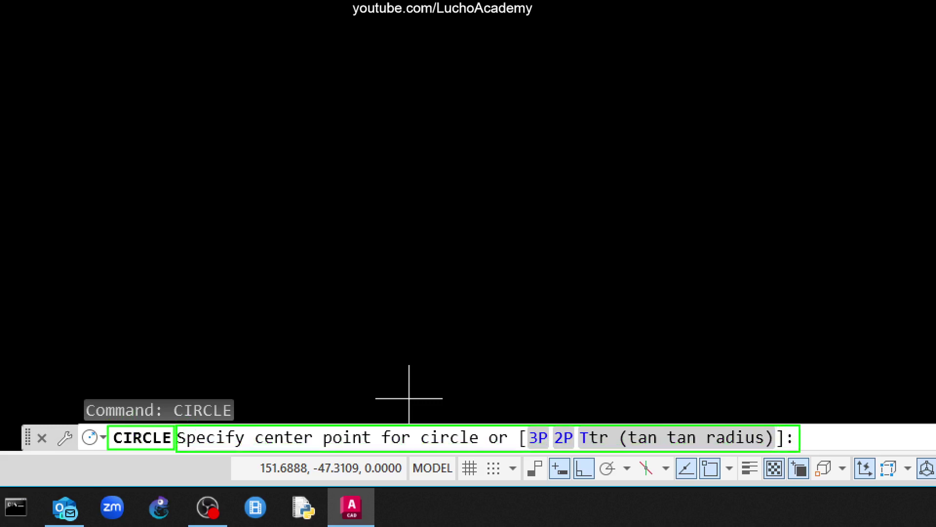
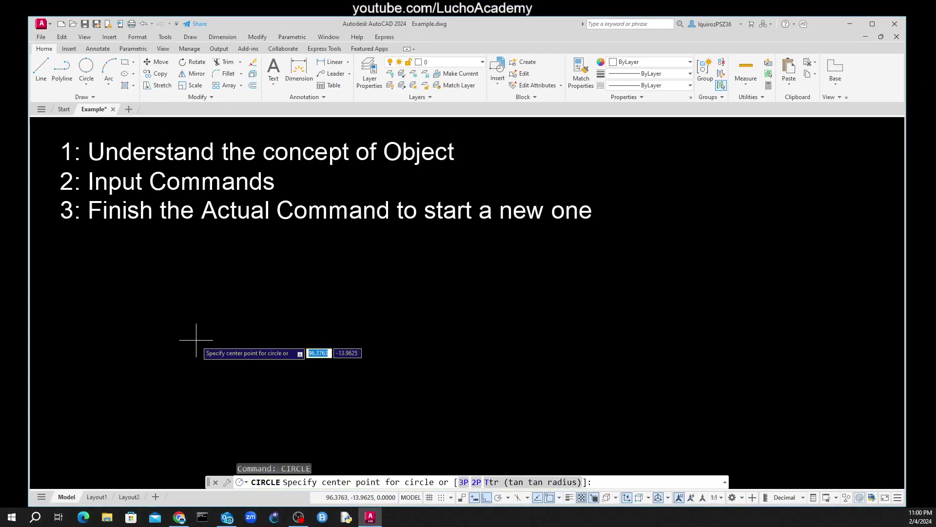
Step: Cancel the circle and copy tip 3 one line below itself with CP
key(Escape)
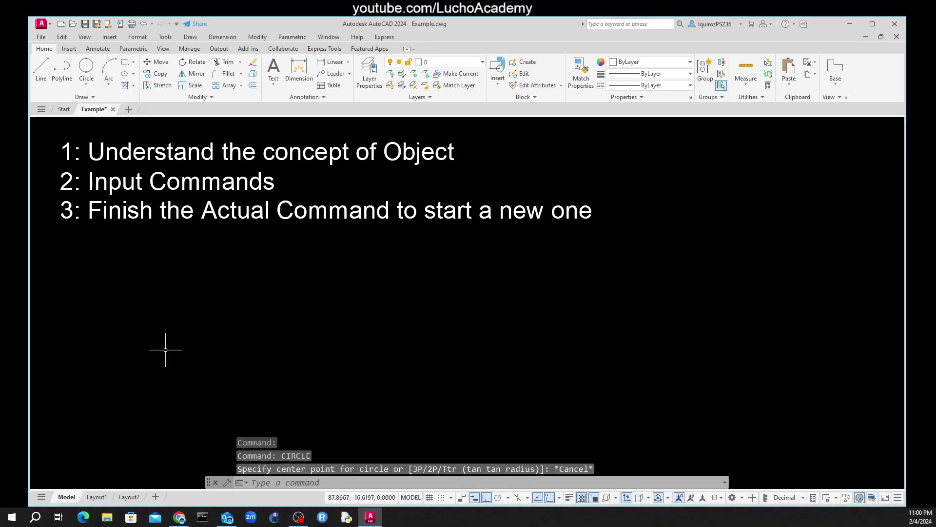
text(cp)
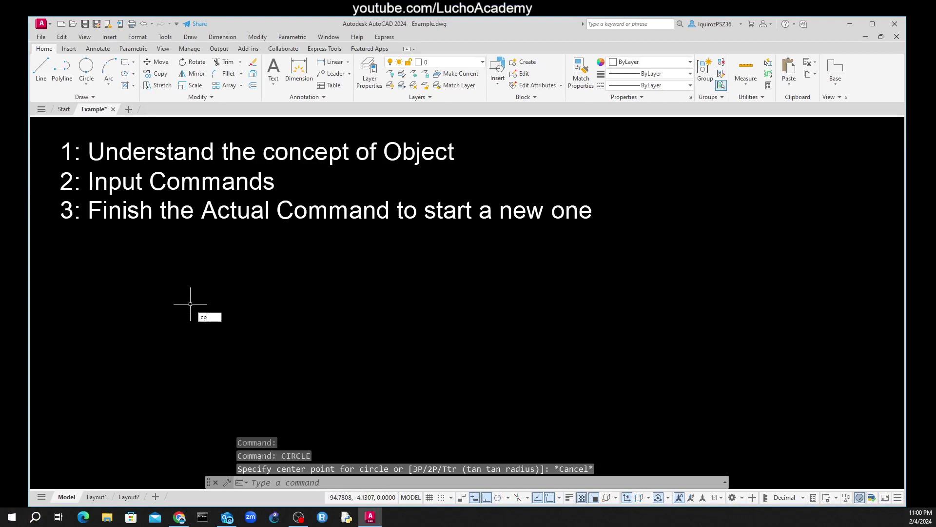
key(Return)
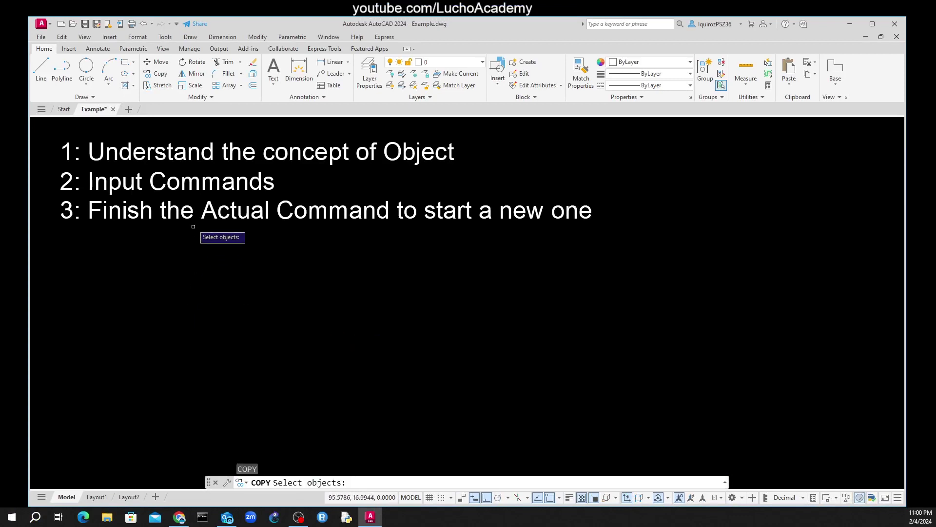
click(187, 219)
key(Return)
click(208, 244)
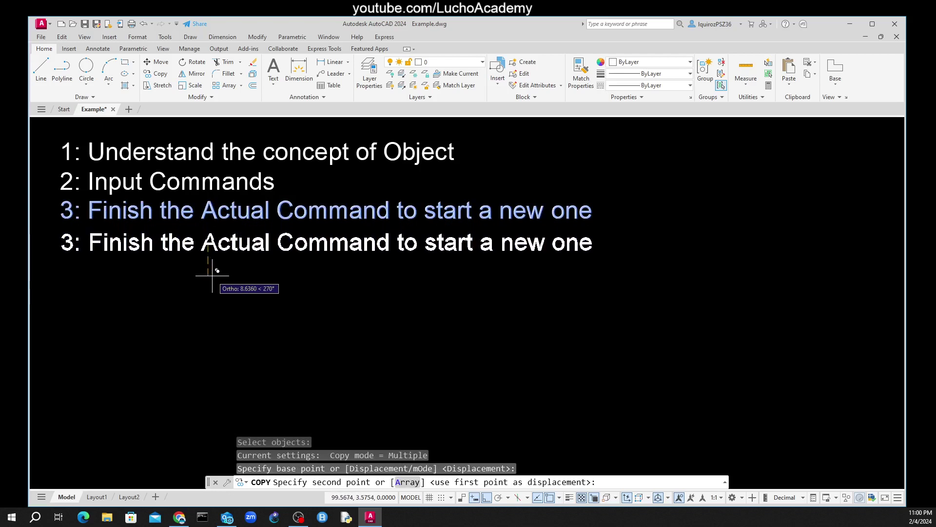
click(212, 276)
right_click(211, 275)
click(228, 282)
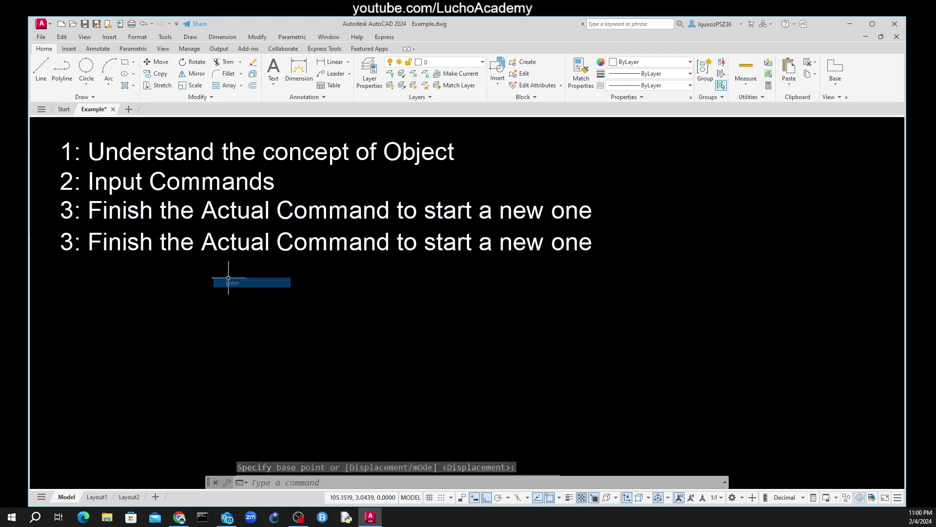
Step: Retype the copied line to read '4: Select Objects'
double_click(189, 241)
text(4)
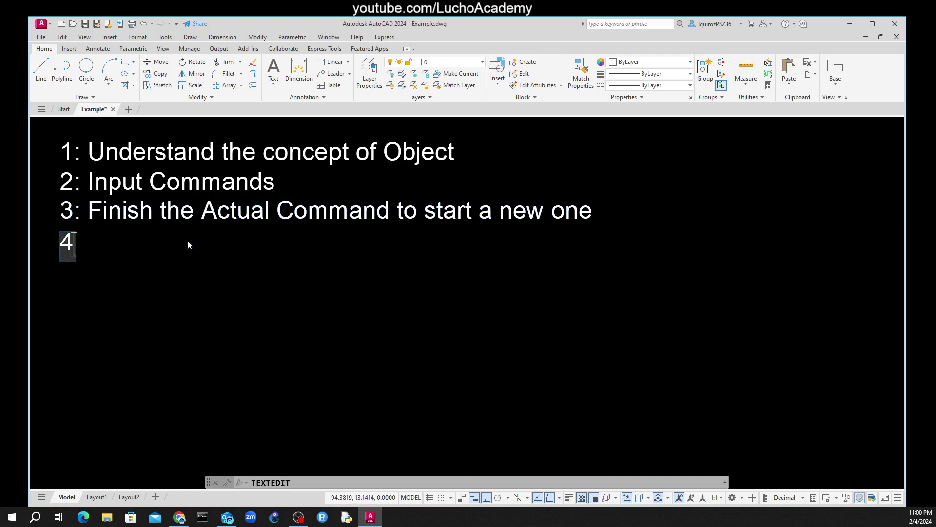
text(: )
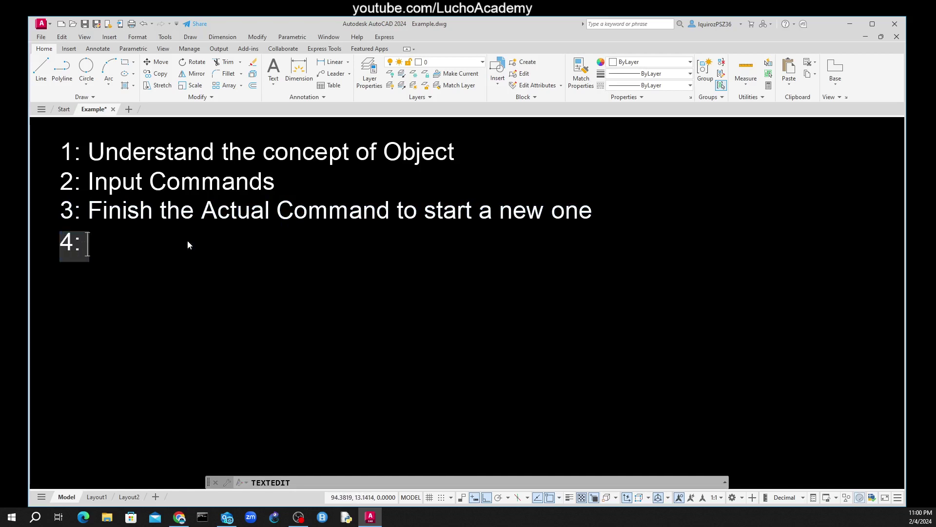
text(Selec)
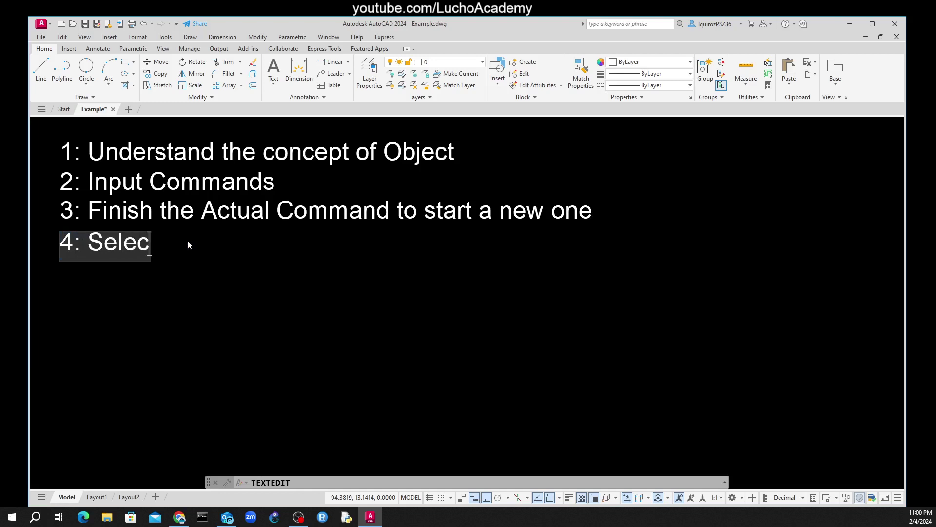
text(t )
text(Ob)
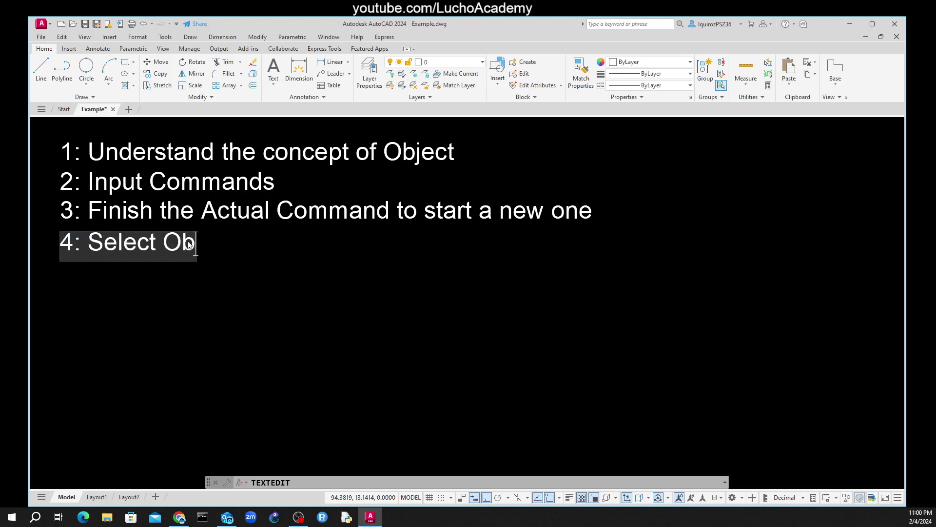
text(jest)
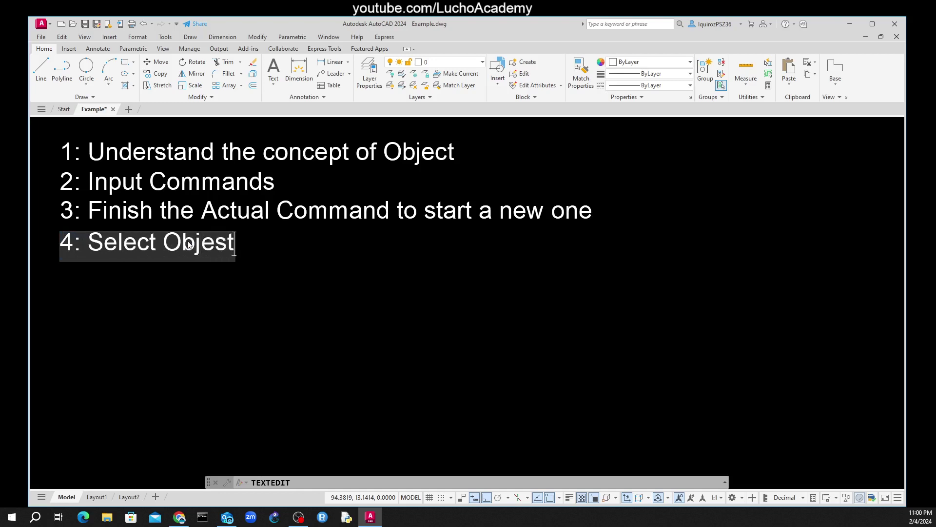
key(BackSpace)
key(BackSpace)
key(BackSpace)
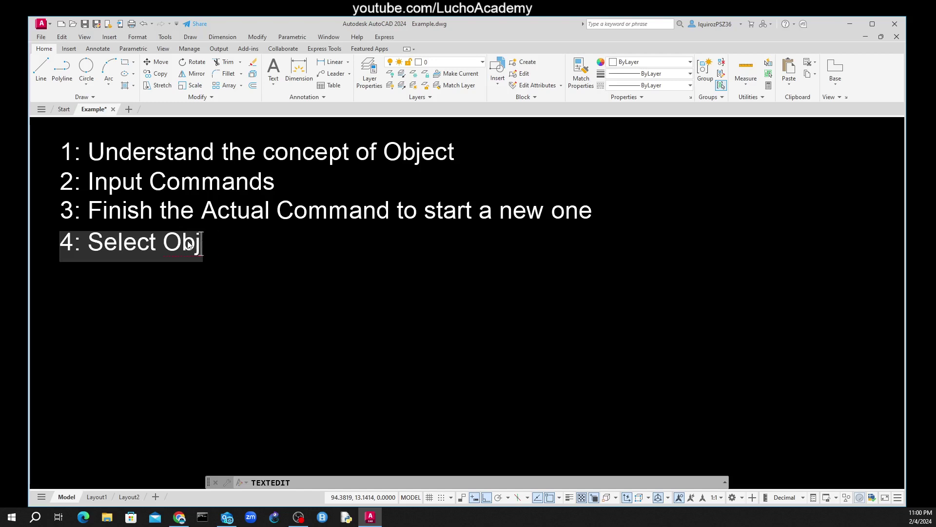
text(ects)
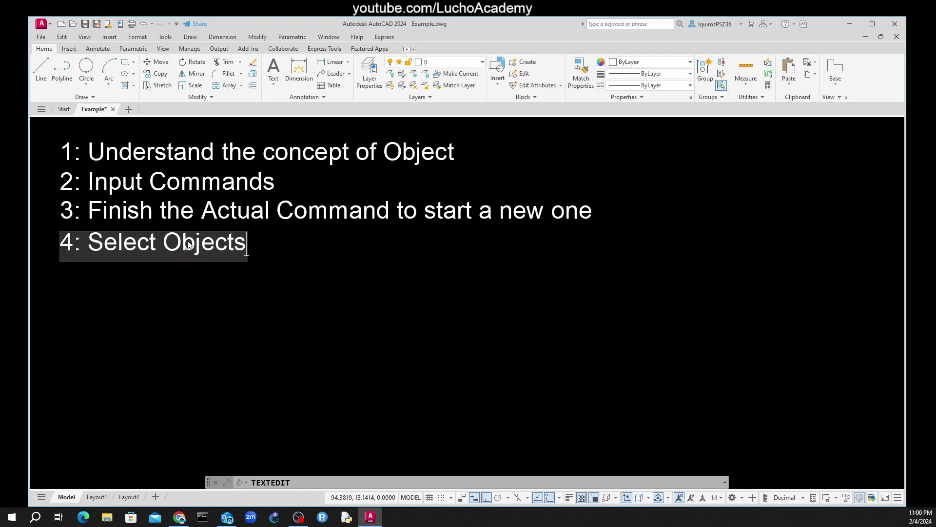
click(254, 350)
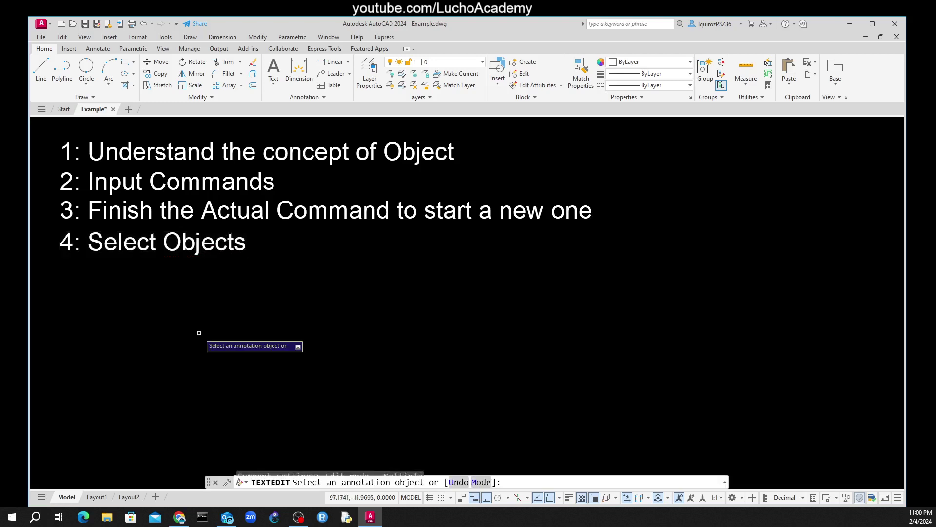
right_click(227, 312)
click(235, 317)
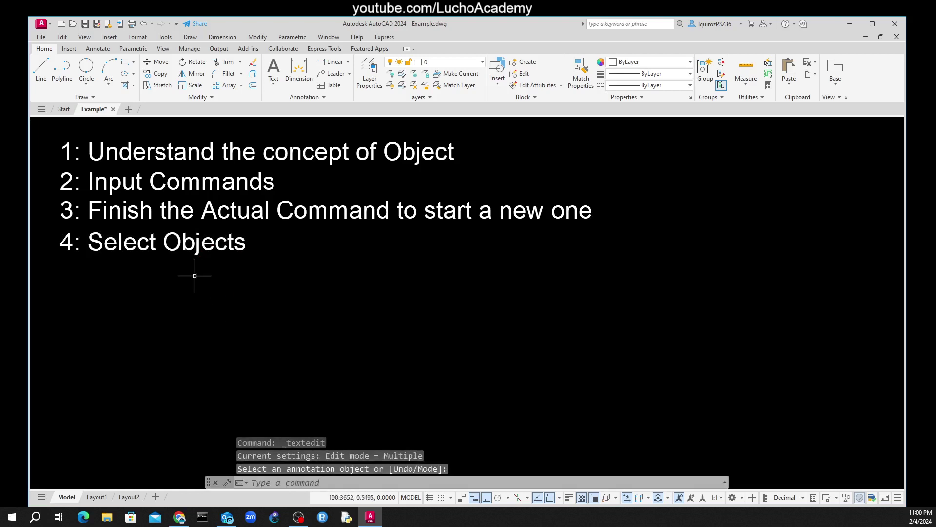
click(97, 244)
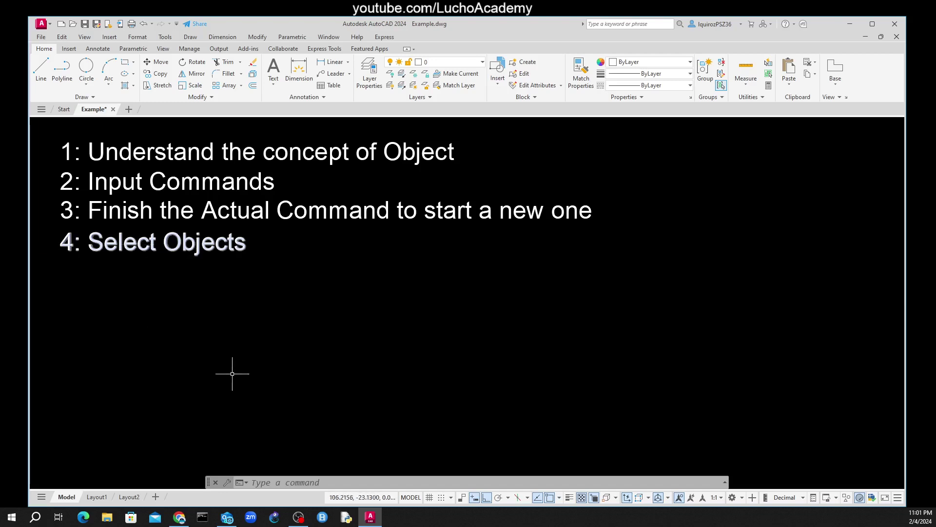
click(271, 484)
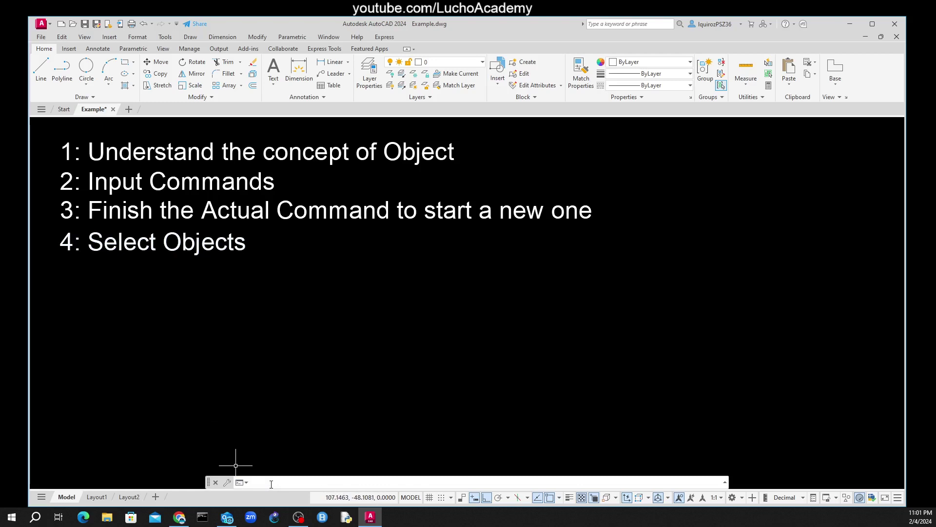
text(RO)
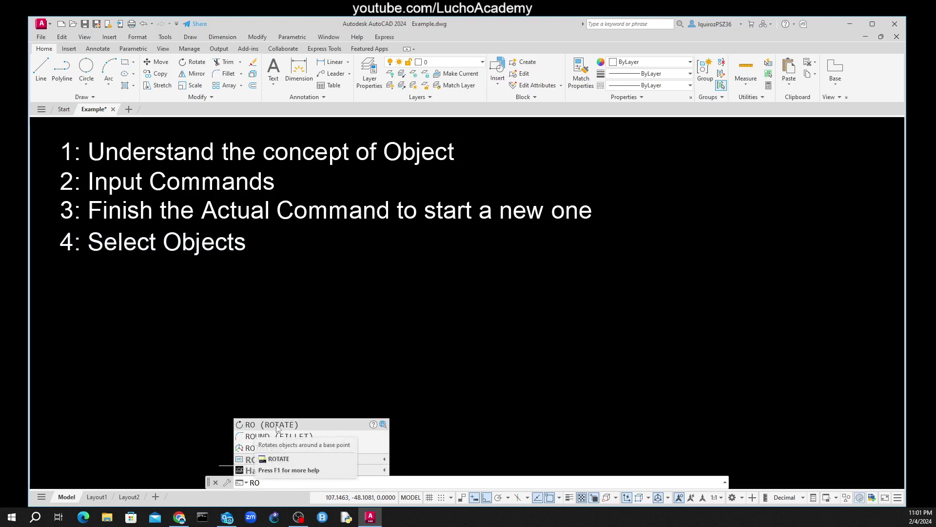
key(Down)
key(Down)
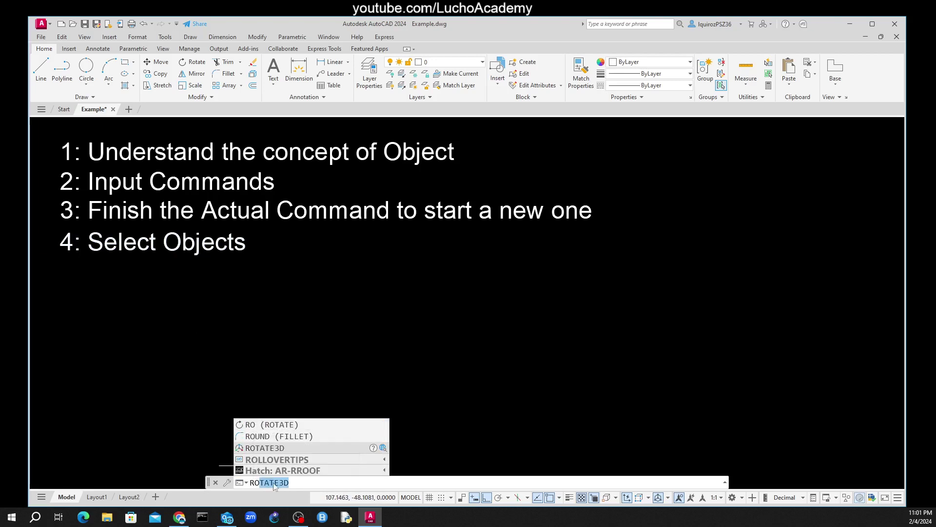
click(296, 482)
key(BackSpace)
key(BackSpace)
key(BackSpace)
key(BackSpace)
key(BackSpace)
key(BackSpace)
key(Return)
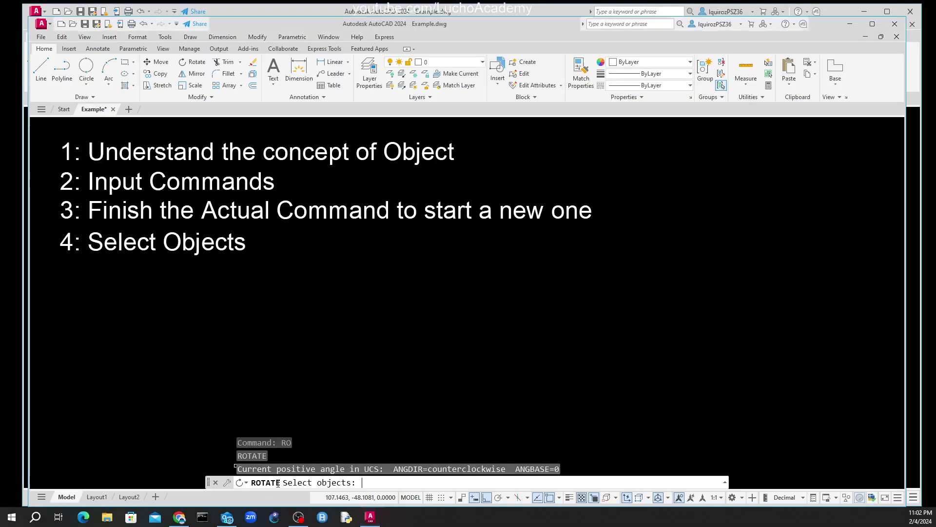
key(Escape)
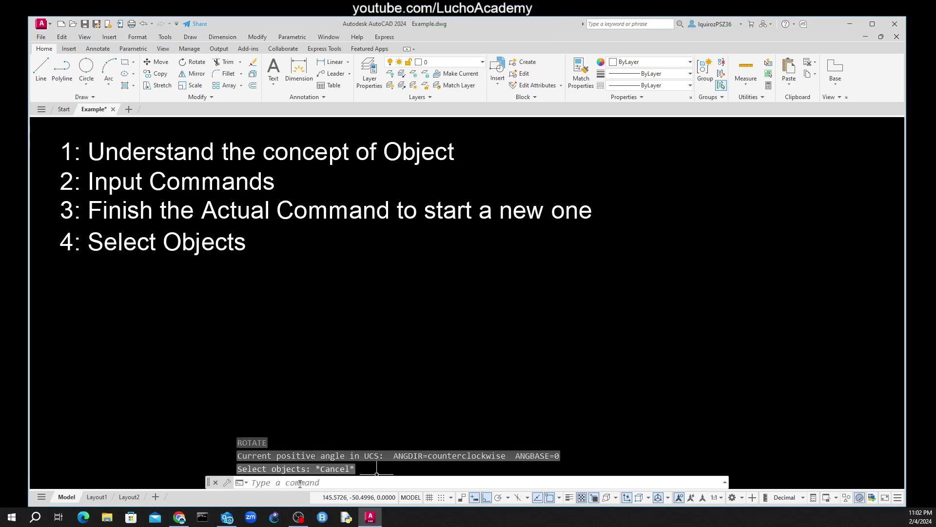
click(300, 481)
text(MOV)
text(E)
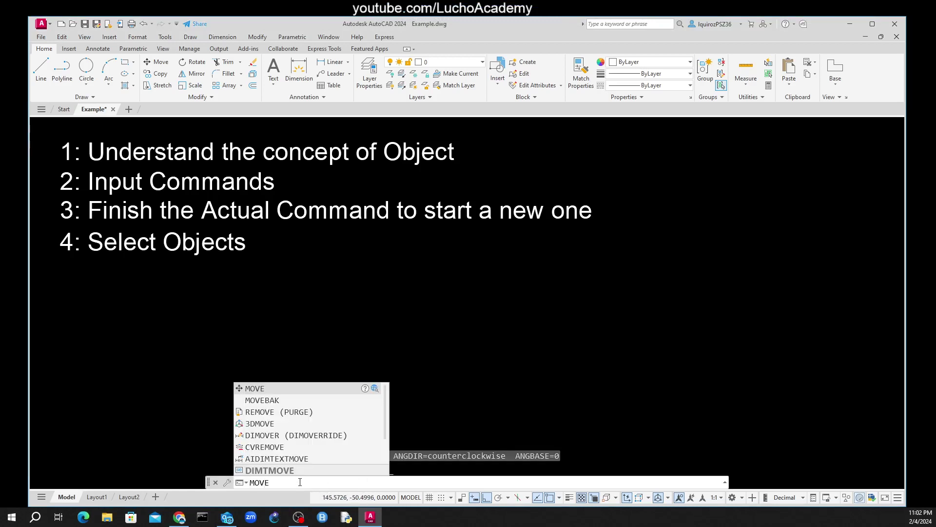
key(Return)
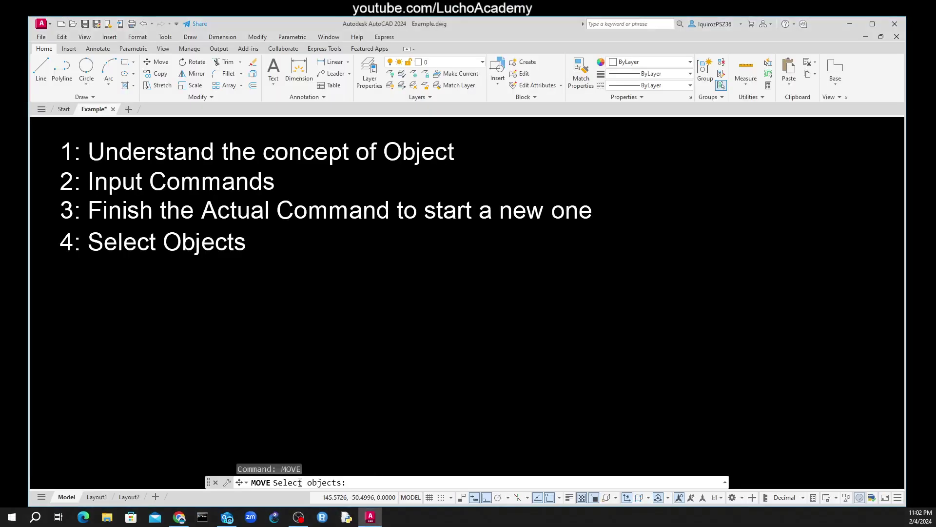
key(Escape)
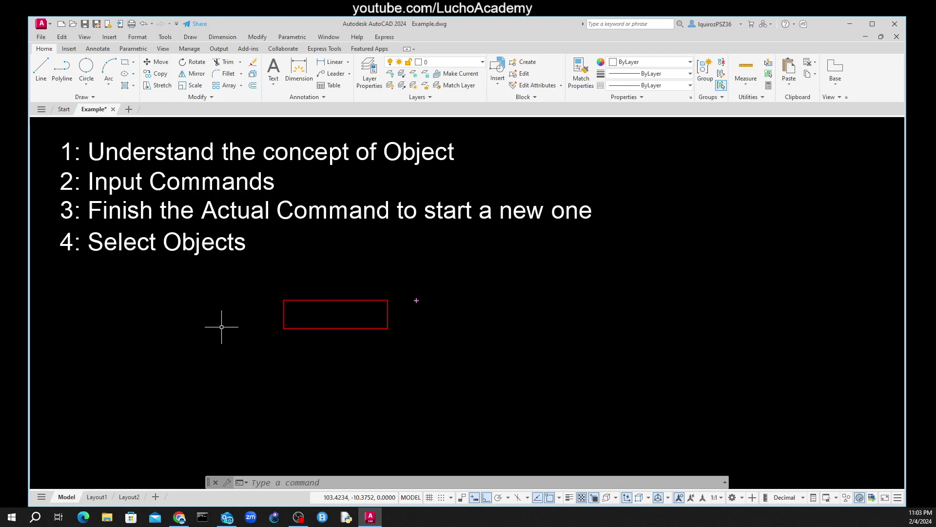
click(417, 299)
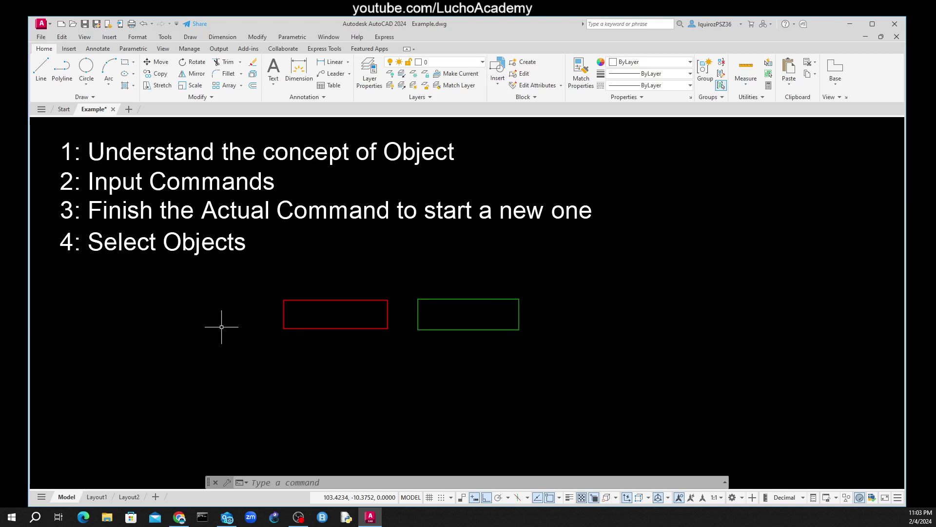
click(519, 330)
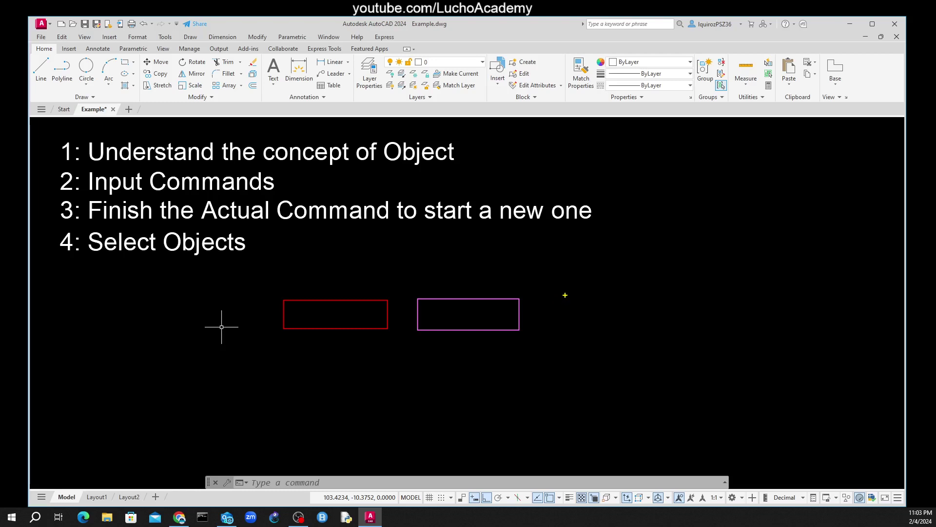
drag(556, 296, 645, 325)
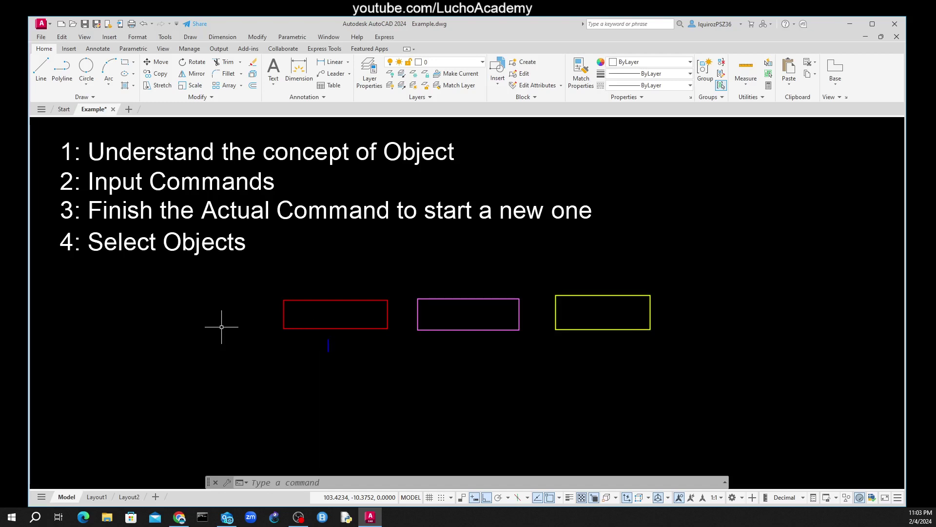
text(r)
text(otate)
text(ente)
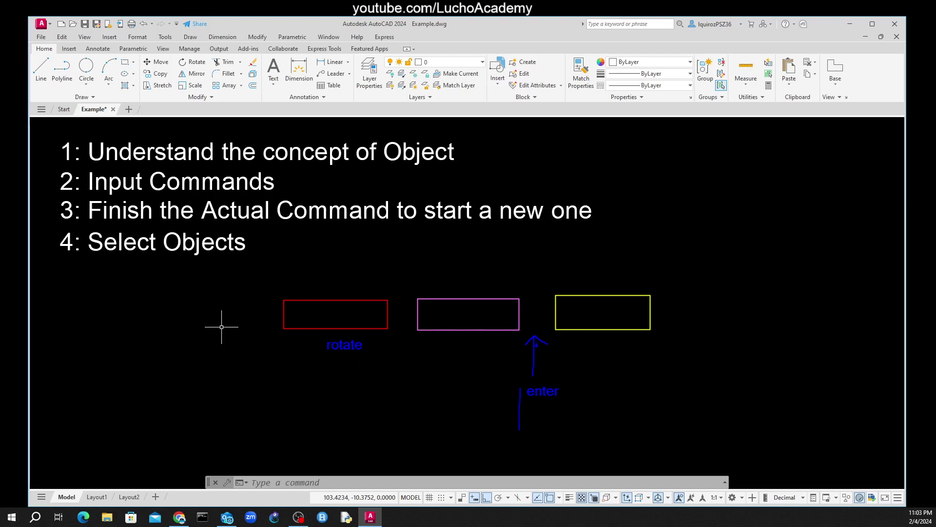
Step: Remove the red, magenta and yellow demo rectangles so only tips 1–4 remain
drag(537, 334, 525, 342)
mouse_move(528, 400)
mouse_down()
mouse_move(561, 373)
mouse_move(512, 397)
mouse_up()
drag(356, 294, 444, 288)
drag(340, 357, 344, 405)
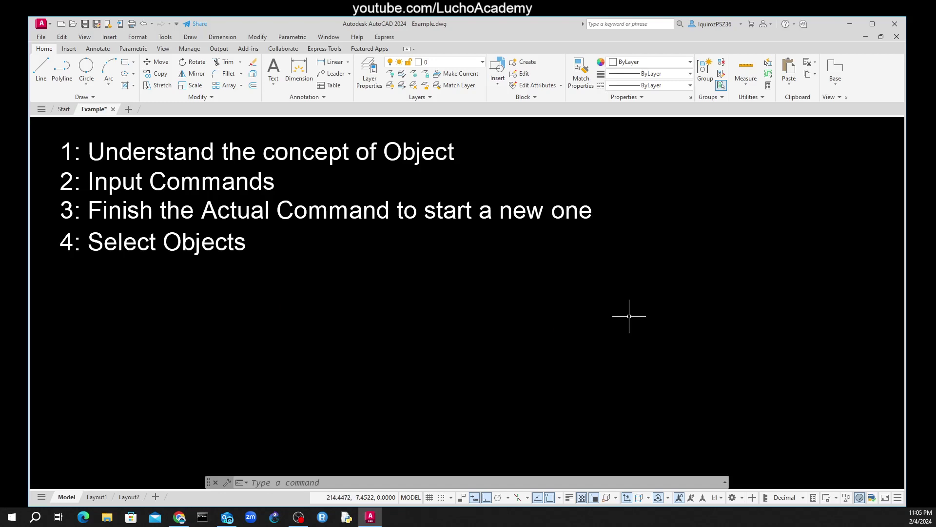
Step: Copy the '4: Select Objects' line one line below itself
text(c)
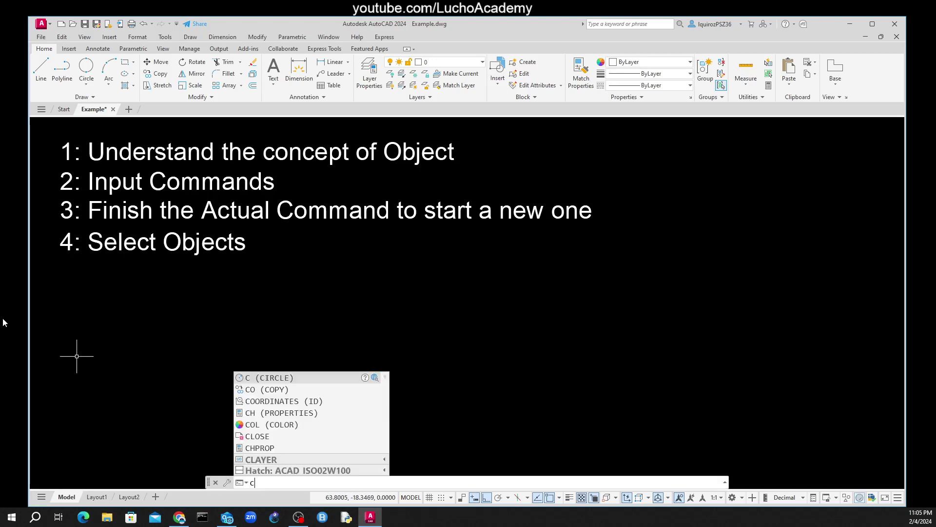
text(t o)
key(Return)
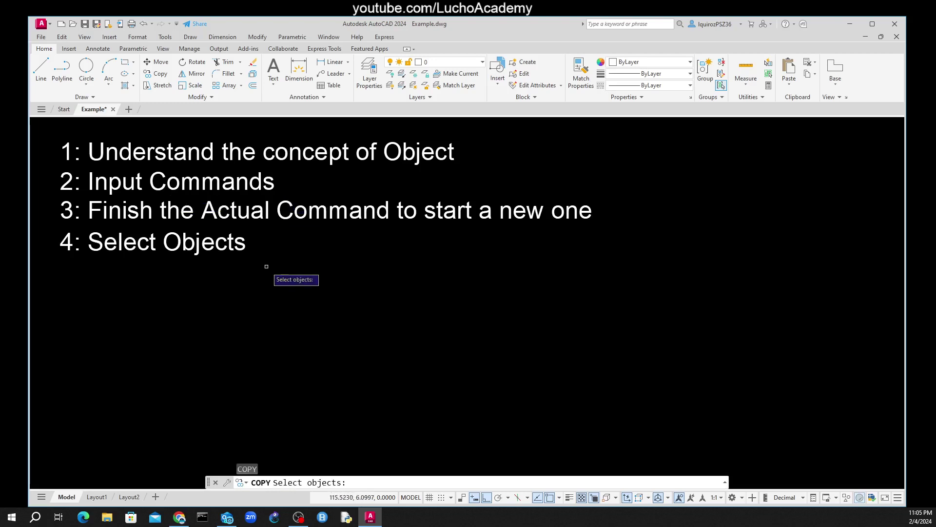
click(244, 246)
key(Return)
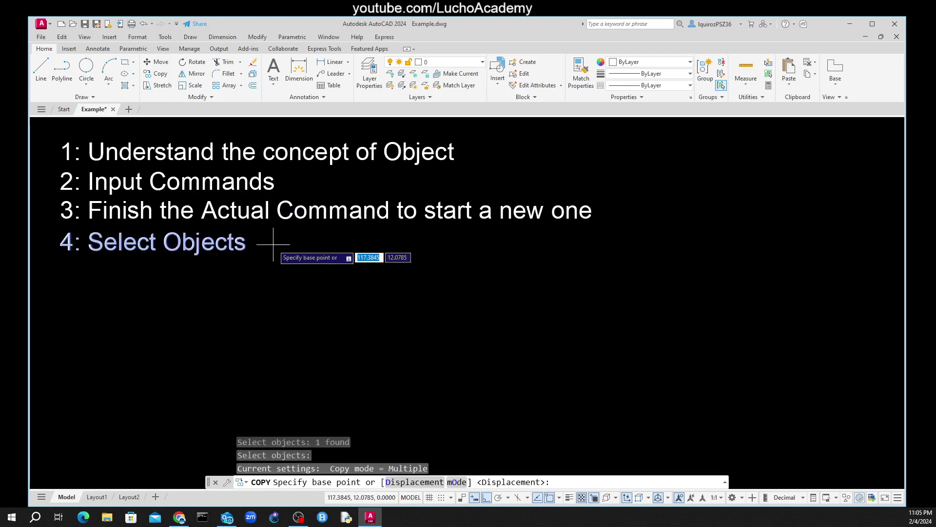
click(274, 243)
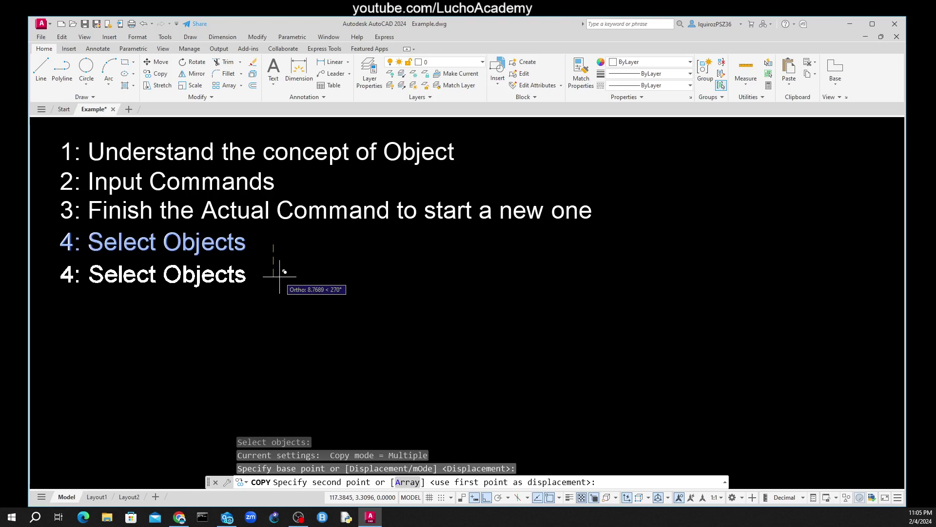
click(280, 276)
right_click(280, 276)
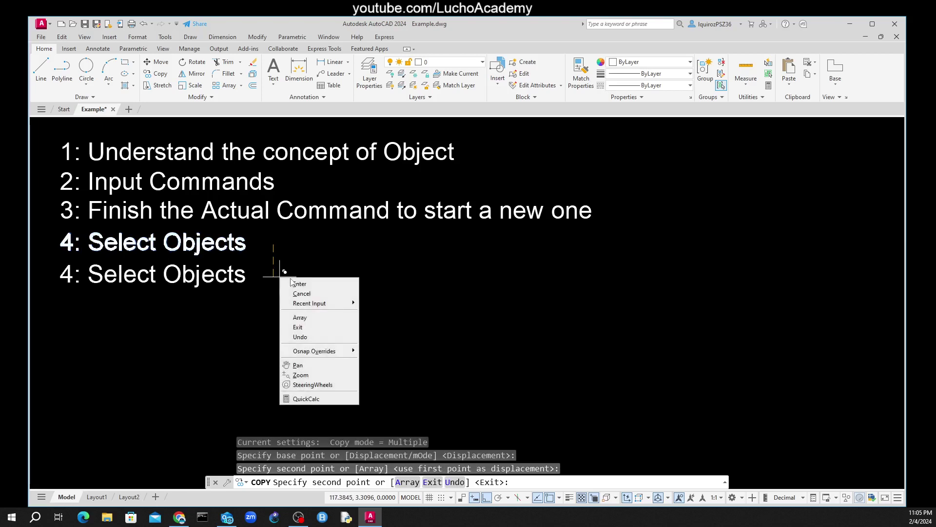
click(293, 285)
Step: Retype the copy as '5: Always pay attention to the dialog with AutoCAD'
double_click(218, 280)
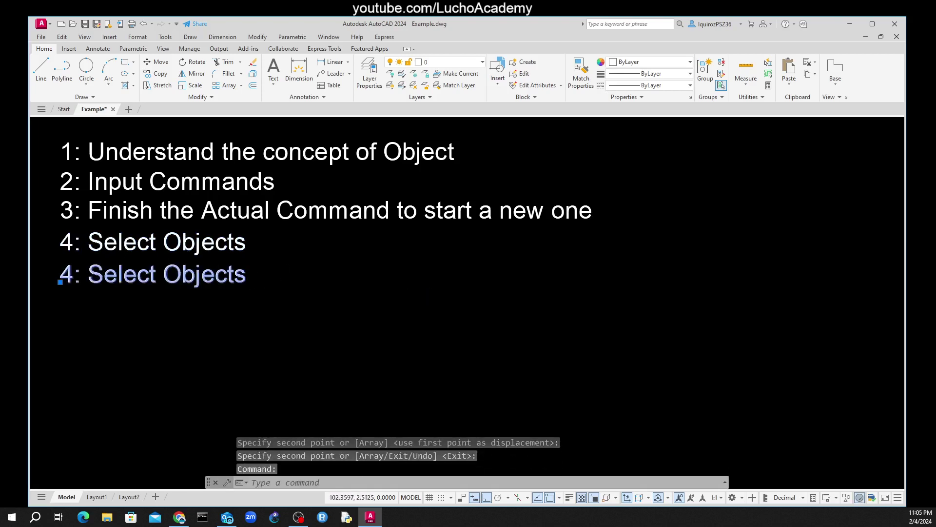
text(5)
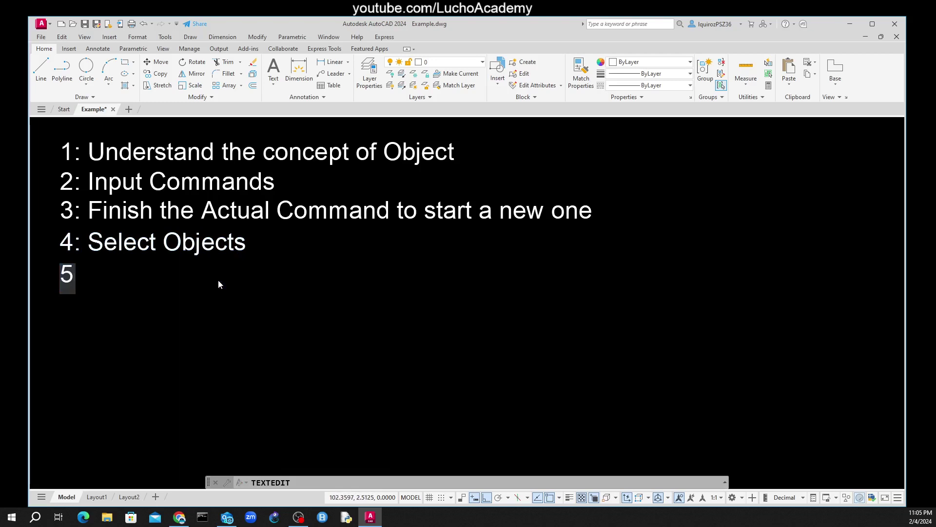
text(: )
text(A)
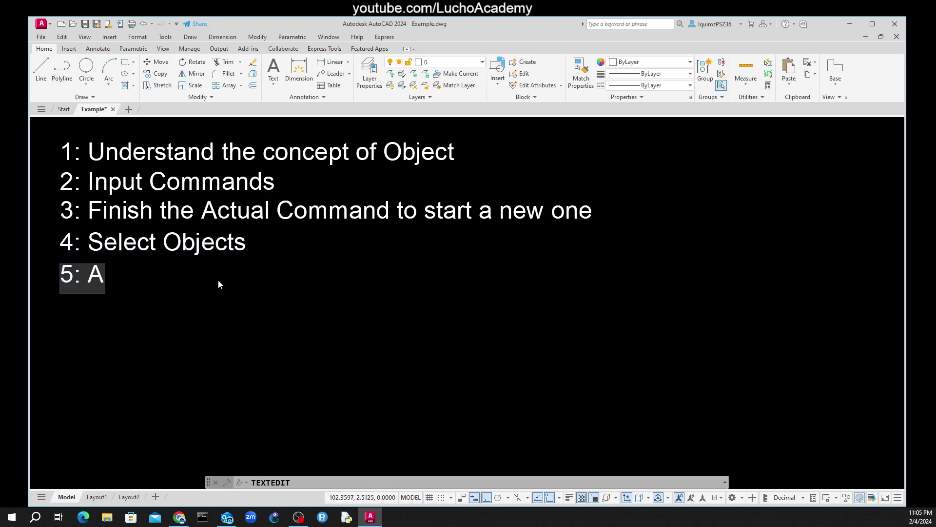
text(lways pa)
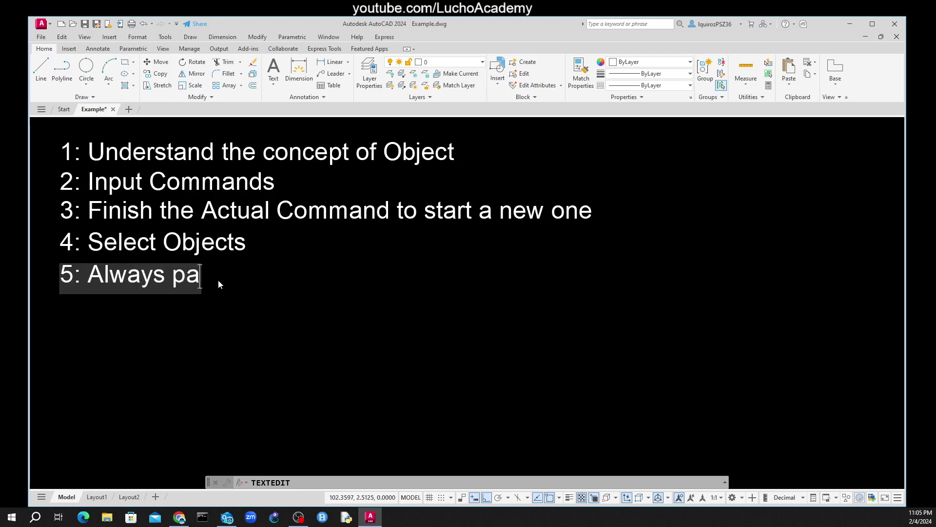
text(y attentio)
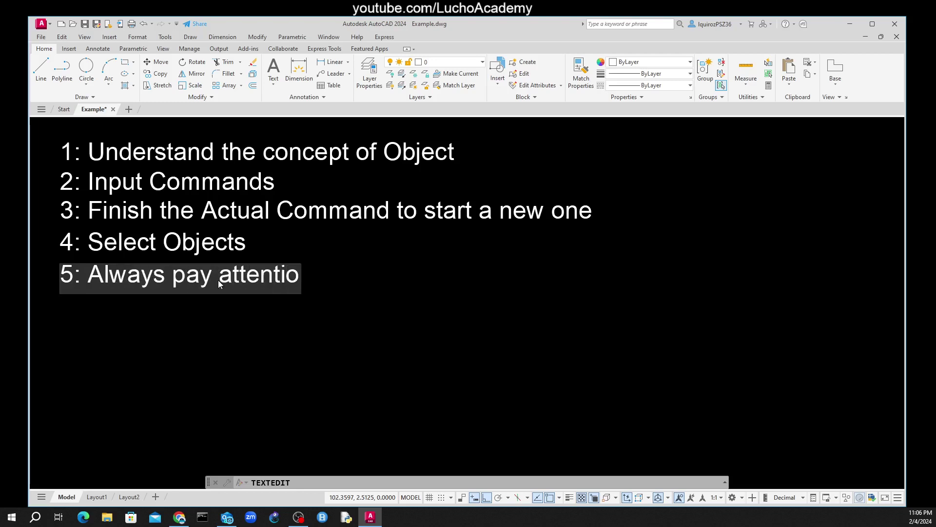
text(n )
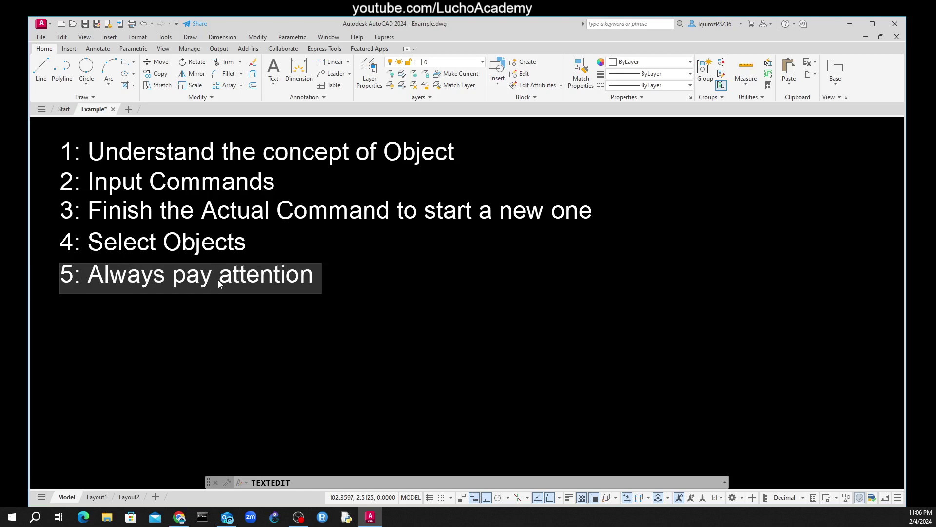
text(to the dia)
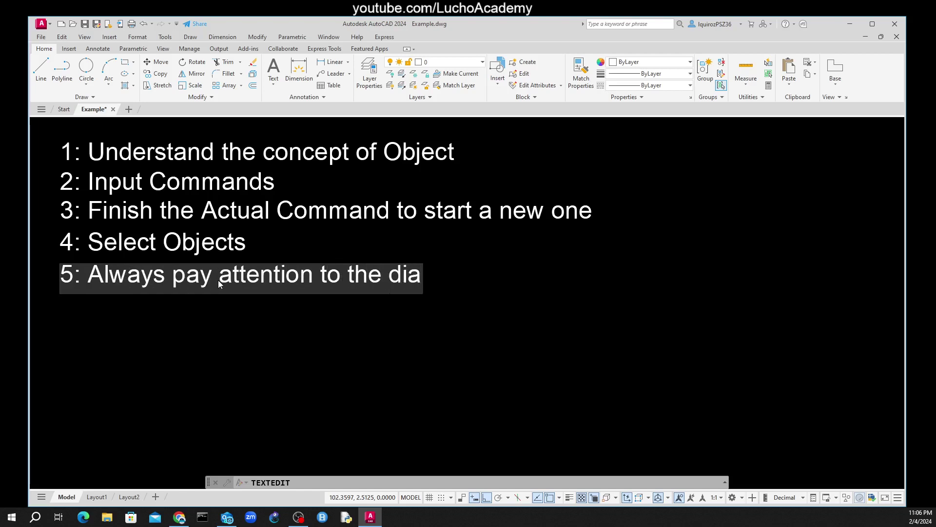
text(log)
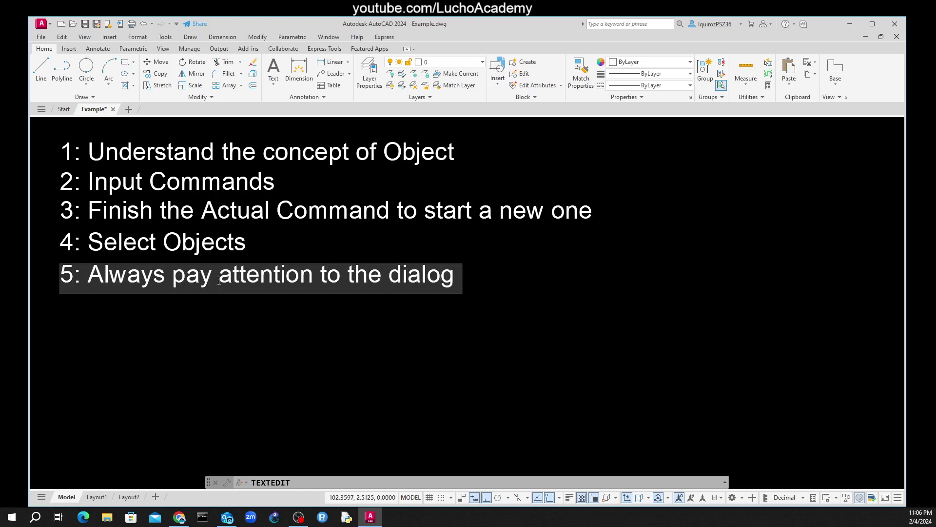
text( with)
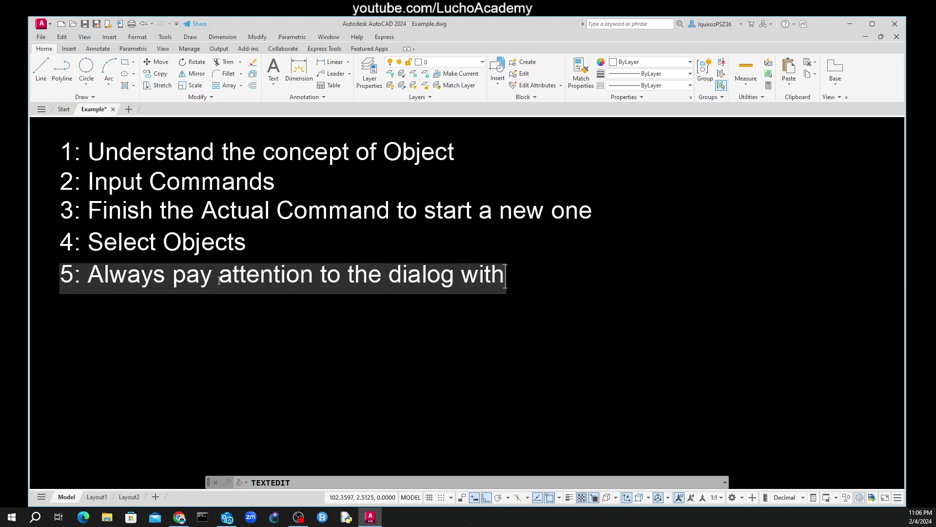
text( Auto)
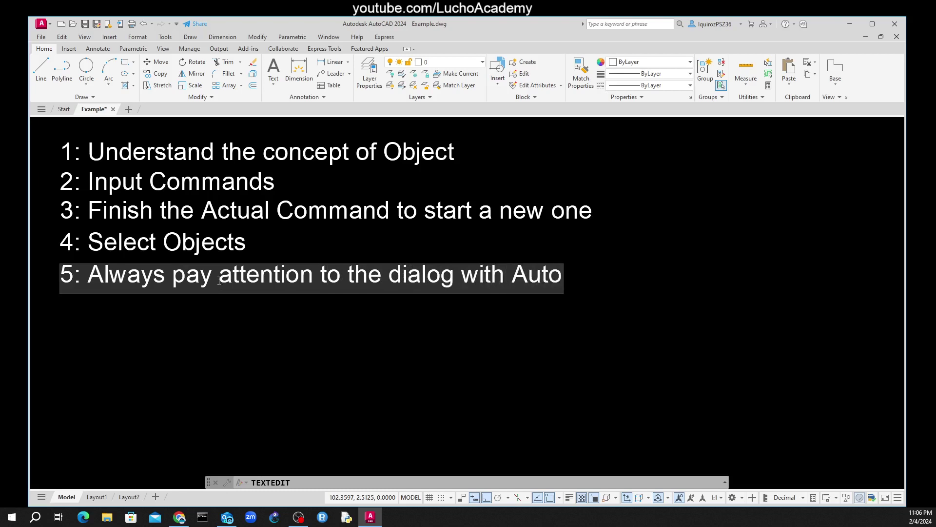
text(CAD)
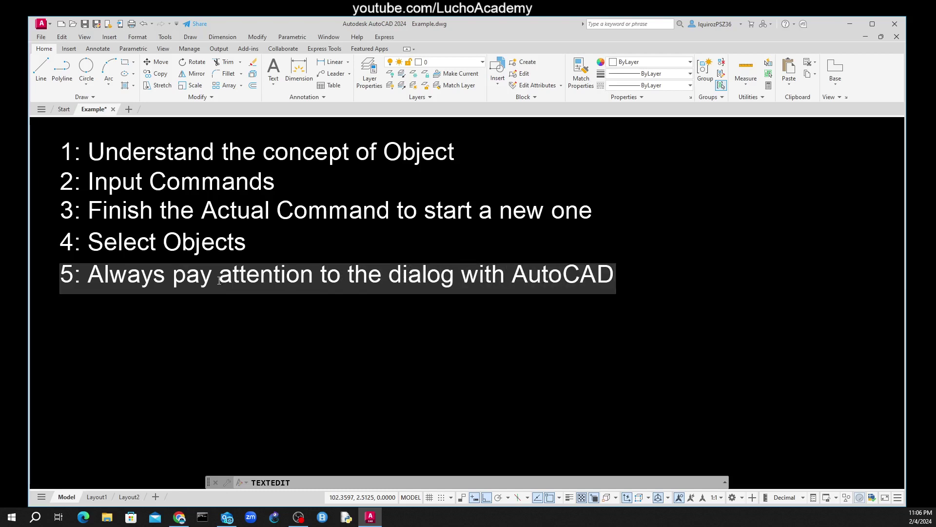
click(215, 348)
right_click(260, 348)
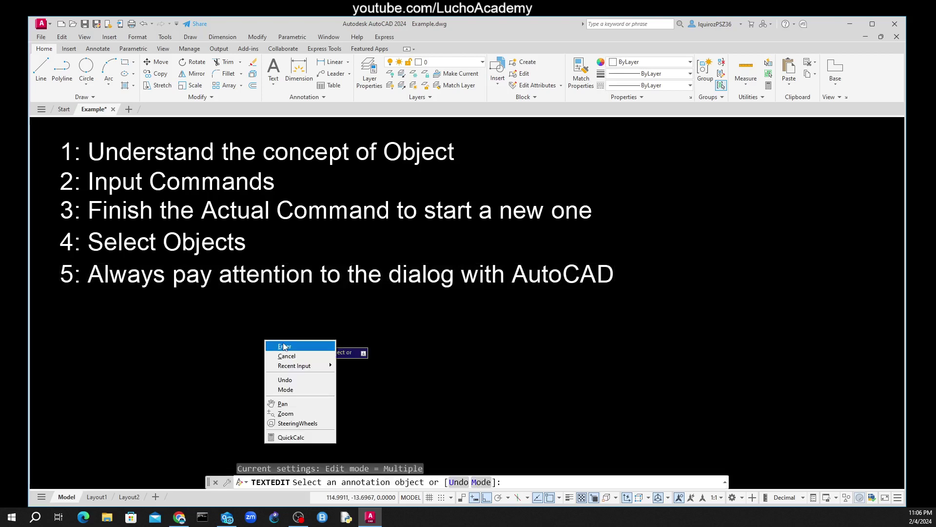
click(282, 347)
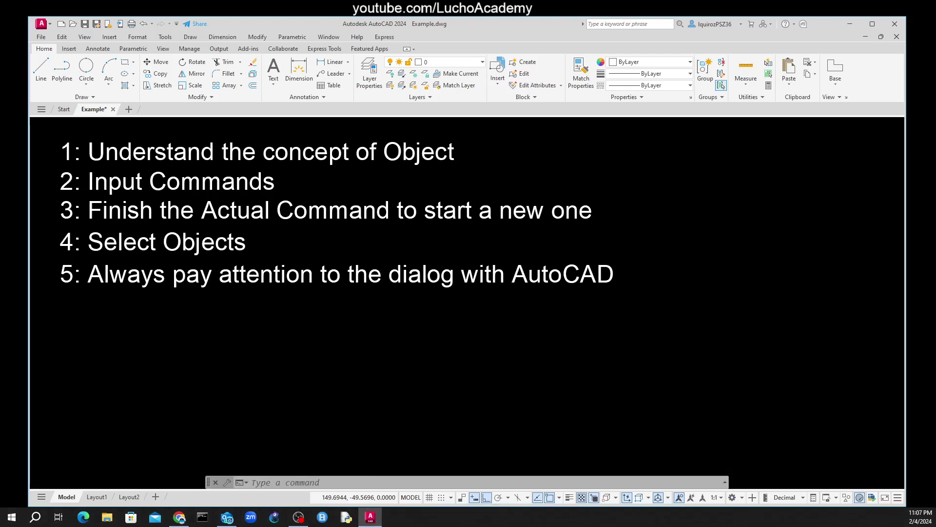
Step: Draw a radius-20 circle centred to the right of and below the fifth tip
text(C)
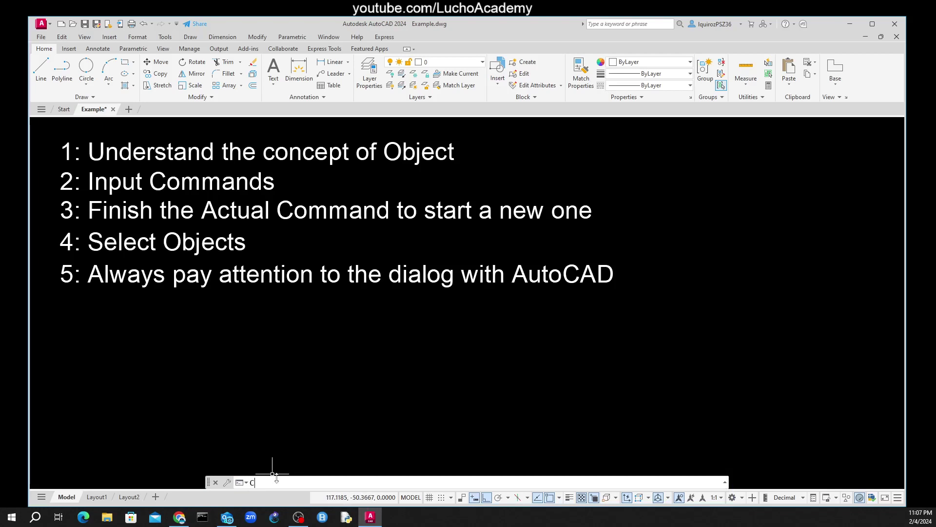
text(IRCLE)
key(Return)
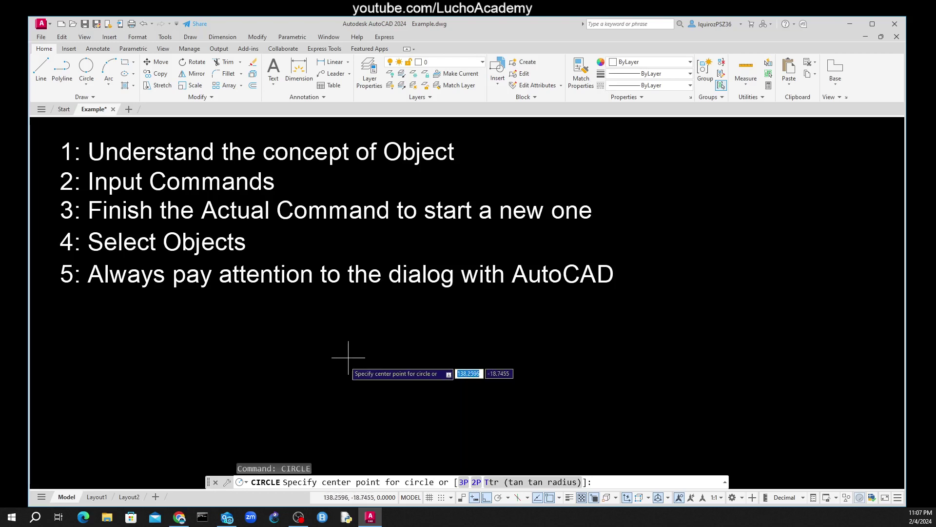
click(684, 346)
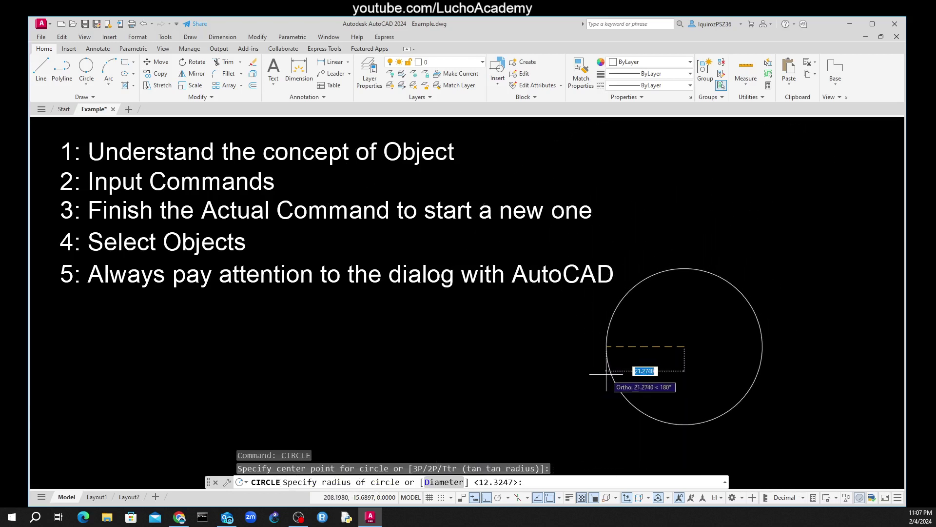
text(20)
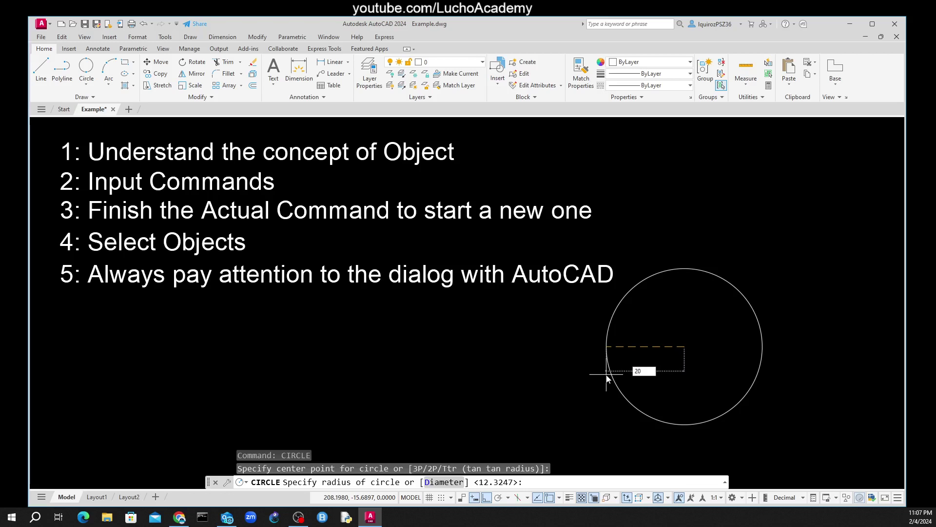
key(Return)
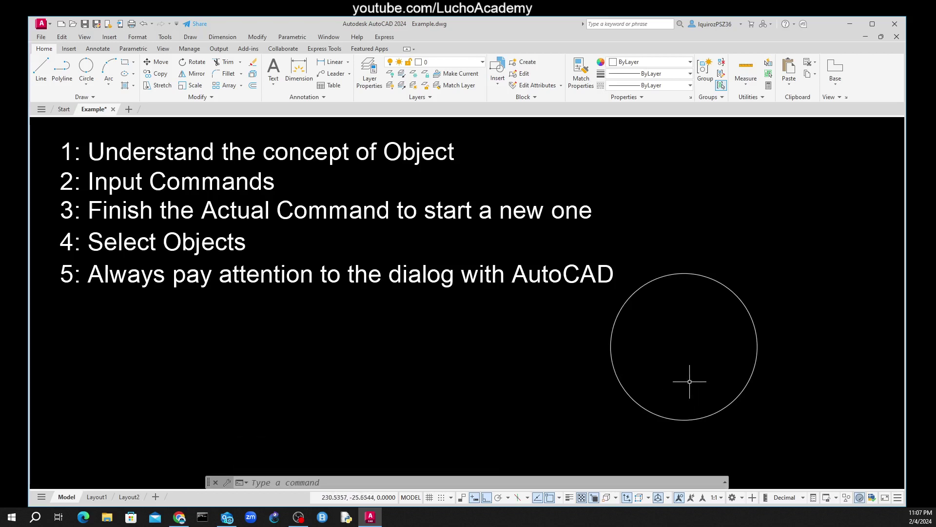
Step: Erase the radius-20 circle with a selection window and start a COPY
text(E)
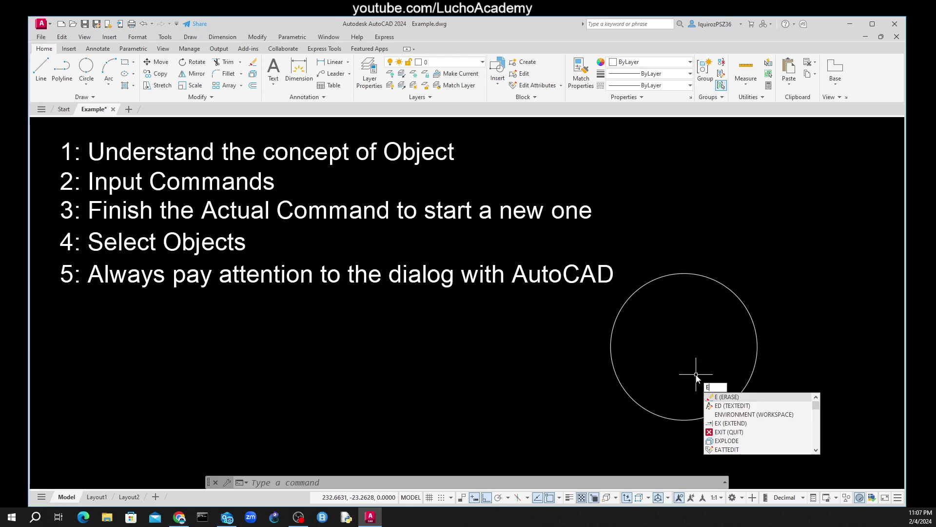
key(Escape)
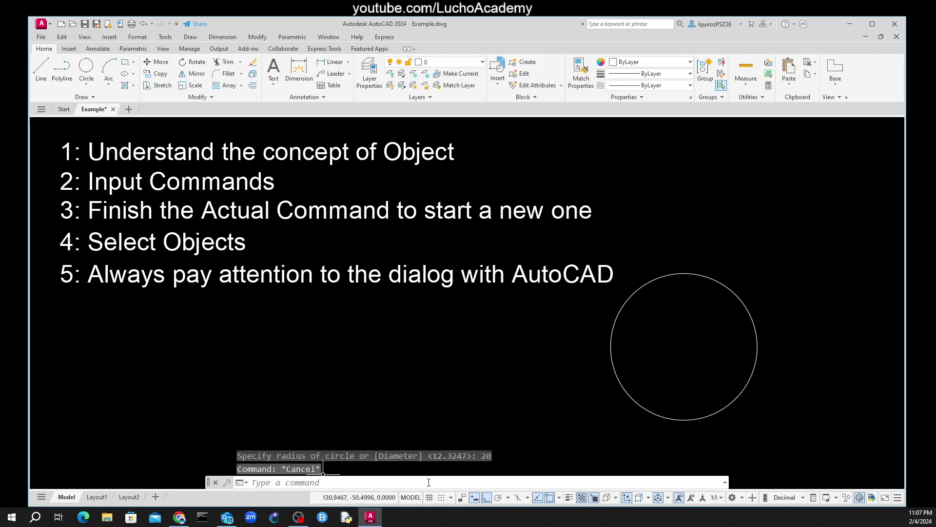
mouse_move(371, 431)
mouse_down()
mouse_move(528, 456)
mouse_move(223, 449)
mouse_move(254, 502)
mouse_move(412, 503)
mouse_move(558, 481)
mouse_move(529, 455)
mouse_up()
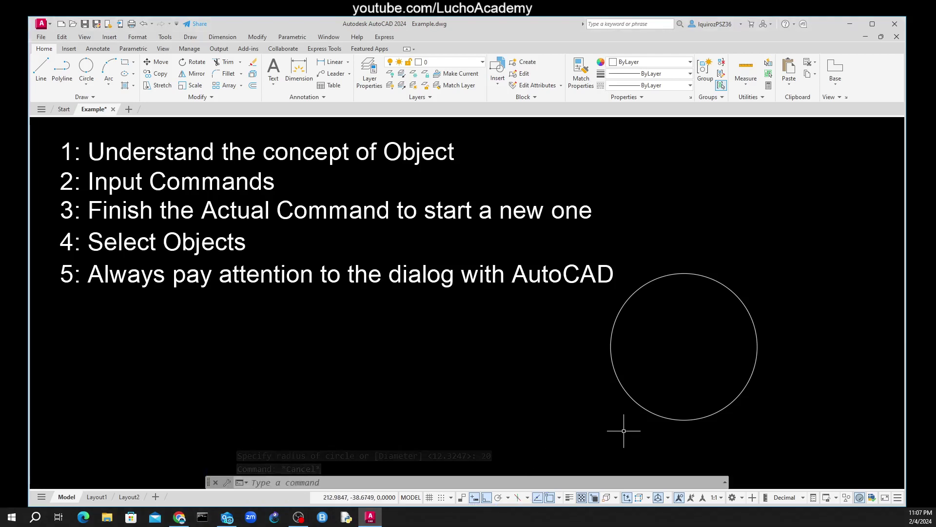
text(erase)
key(Return)
click(750, 444)
click(695, 396)
key(Return)
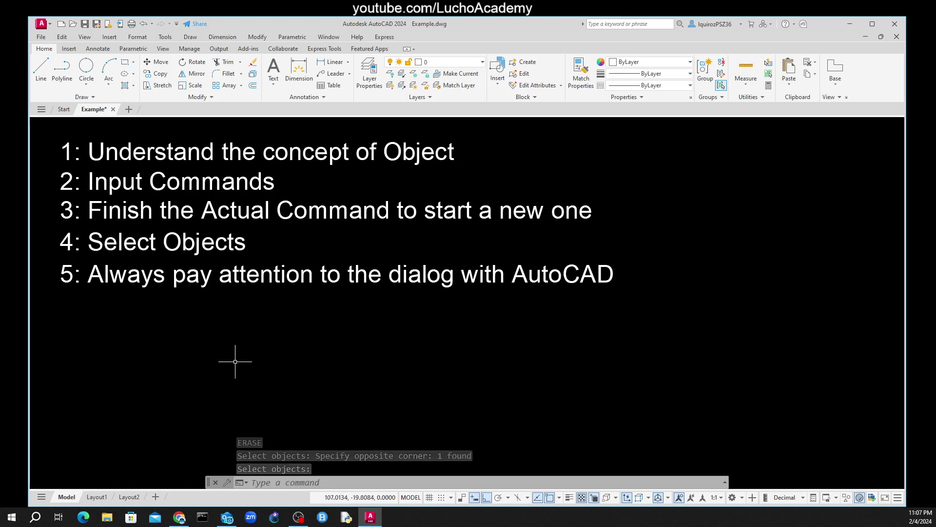
text(ct o)
key(Return)
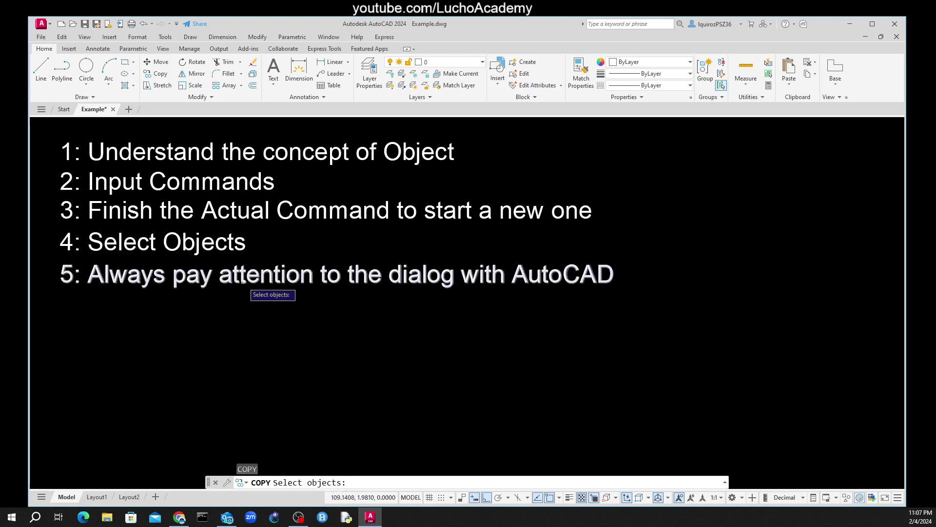
Step: Copy the tip 5 text line straight down below the original
click(241, 282)
key(Return)
click(245, 316)
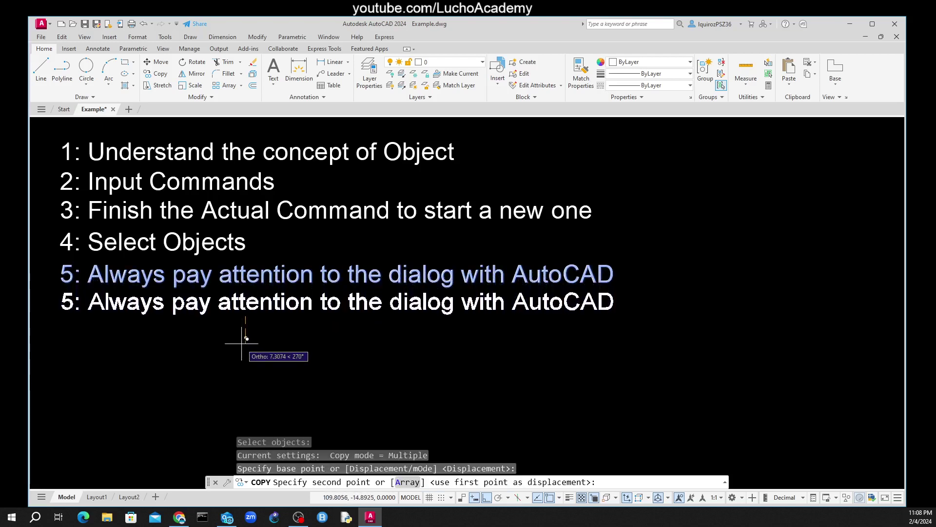
click(241, 343)
right_click(241, 345)
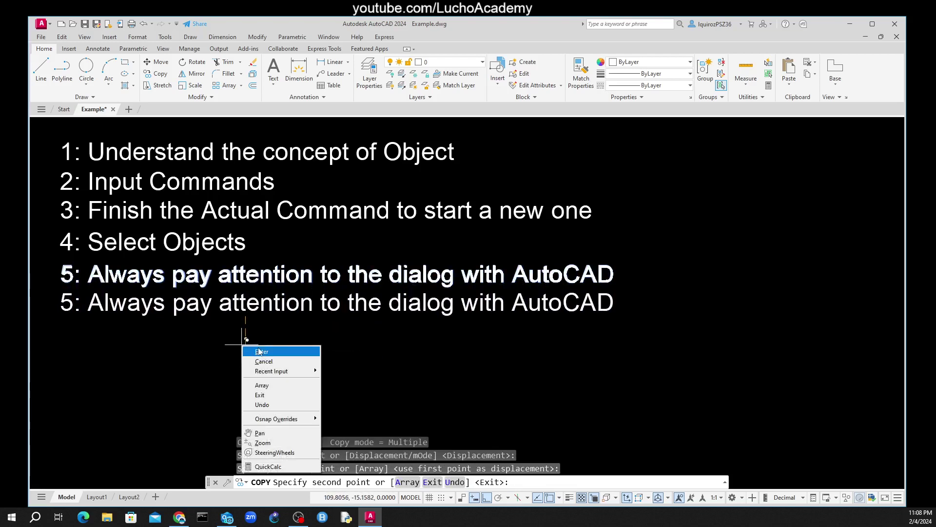
click(260, 352)
Step: Retype the duplicate line as '5: Always have a Plan per Command'
click(258, 303)
double_click(257, 302)
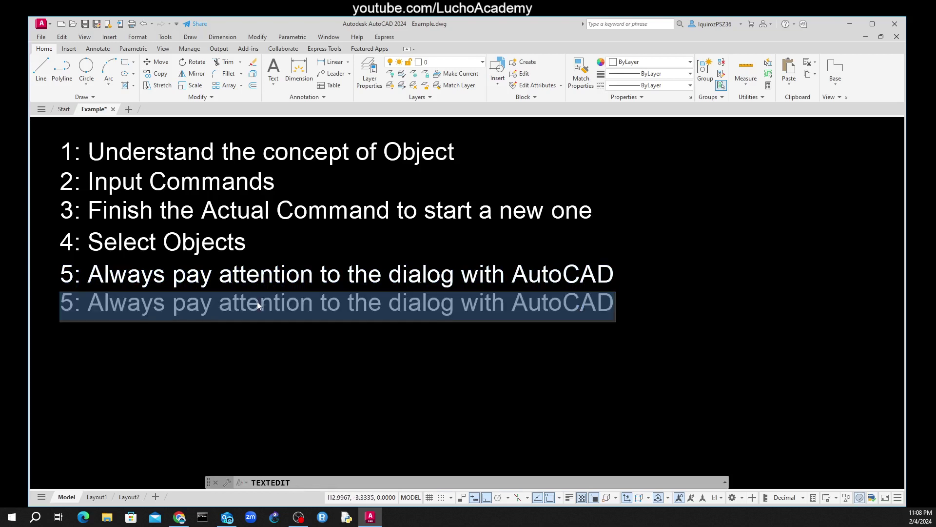
text(5: )
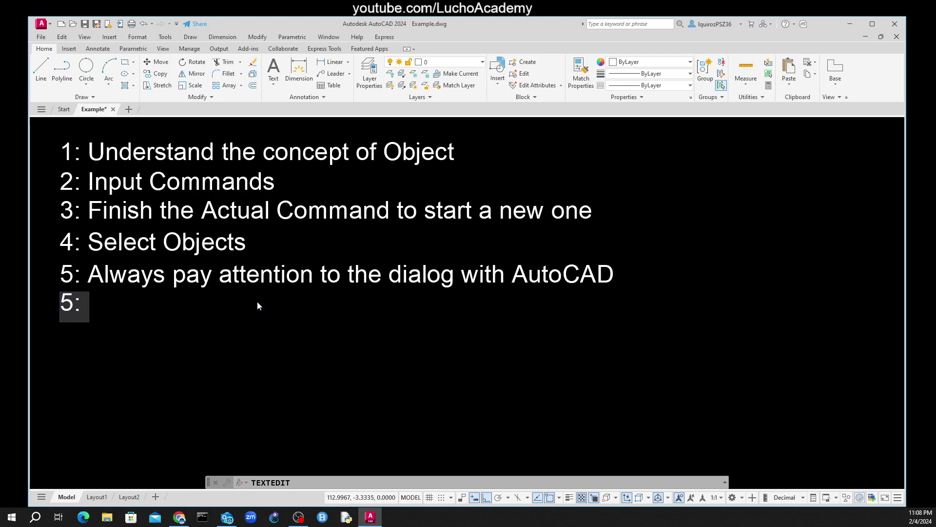
text(A)
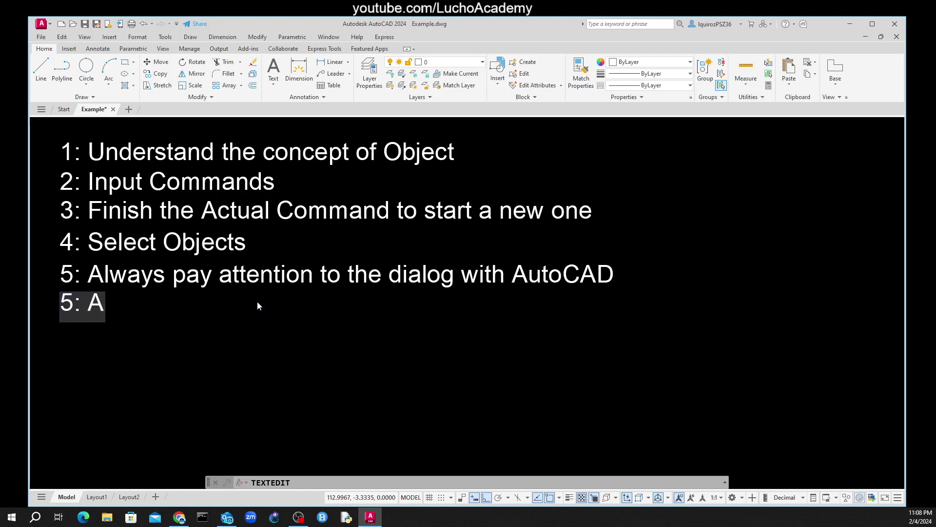
text(lways)
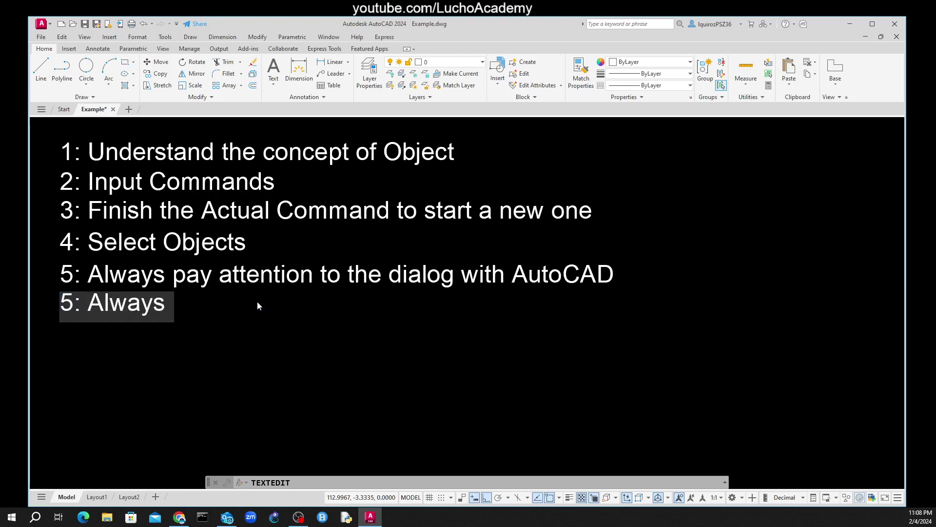
text( have a Pla)
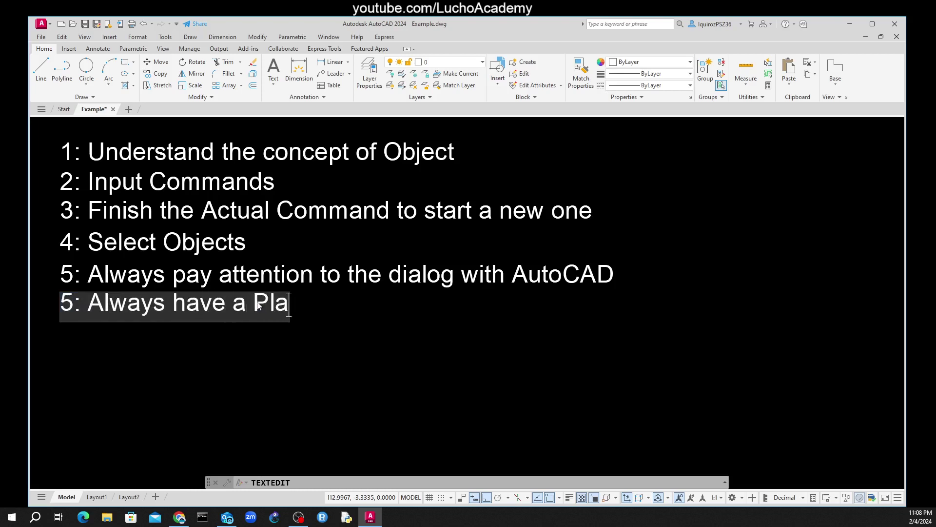
text(n per)
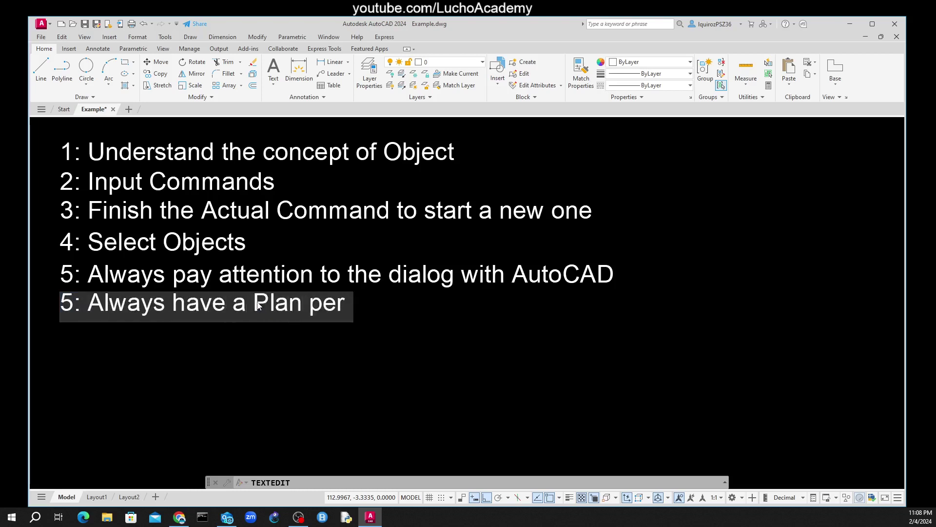
text( Command)
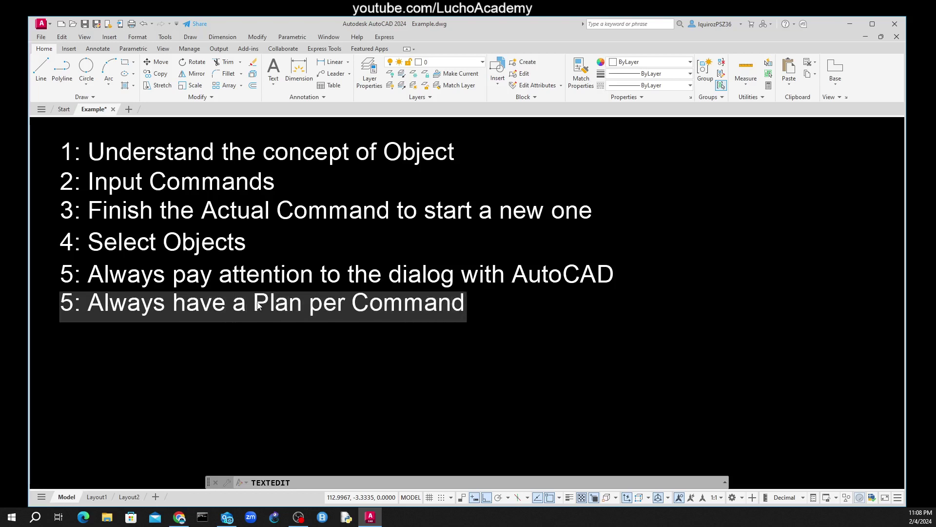
click(226, 331)
right_click(248, 367)
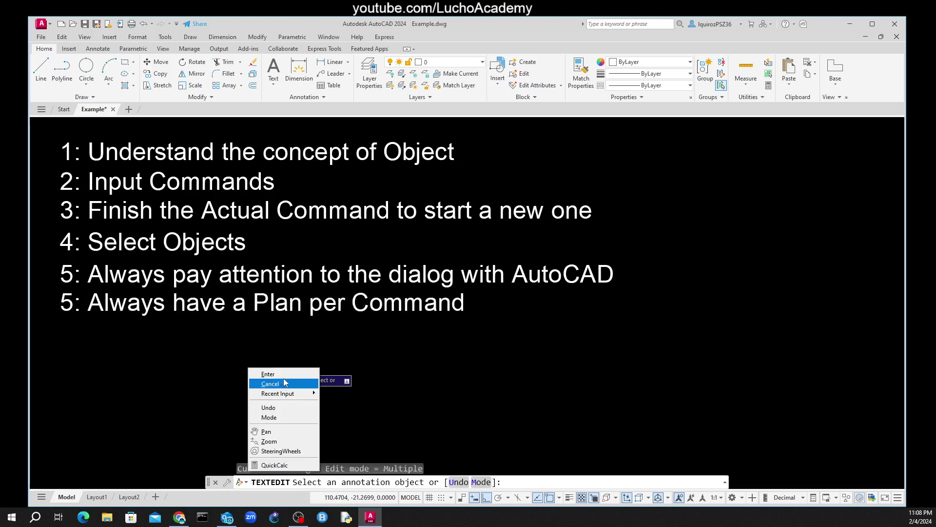
Step: Finish the text edit and draw a small circle at the lower left
click(300, 374)
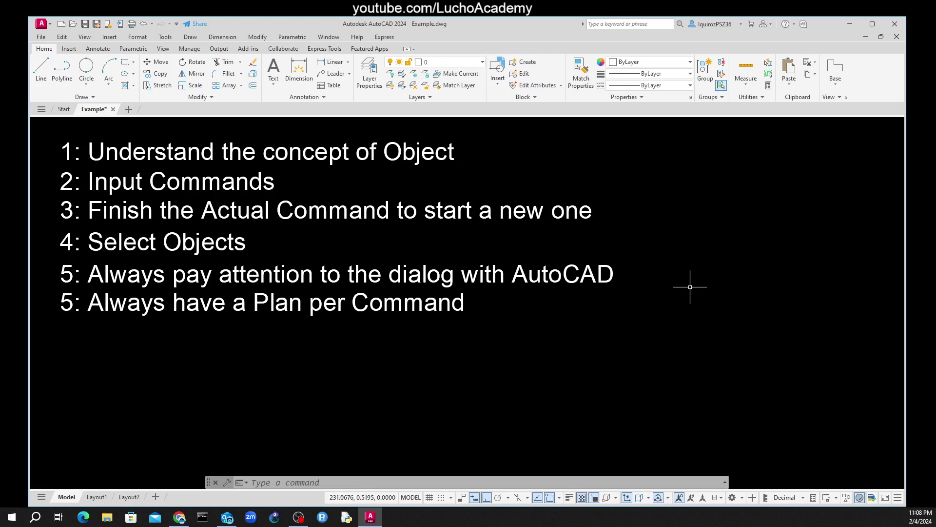
text(ci)
key(Return)
click(140, 396)
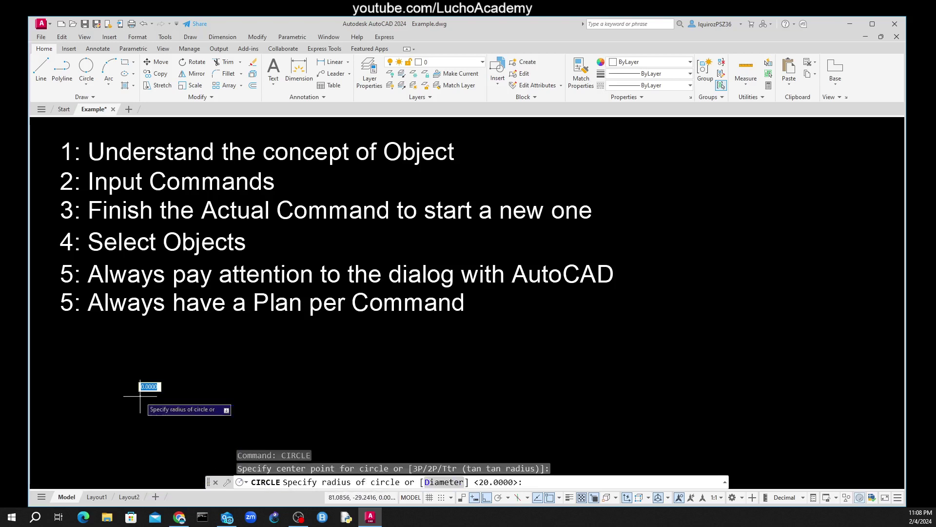
click(158, 396)
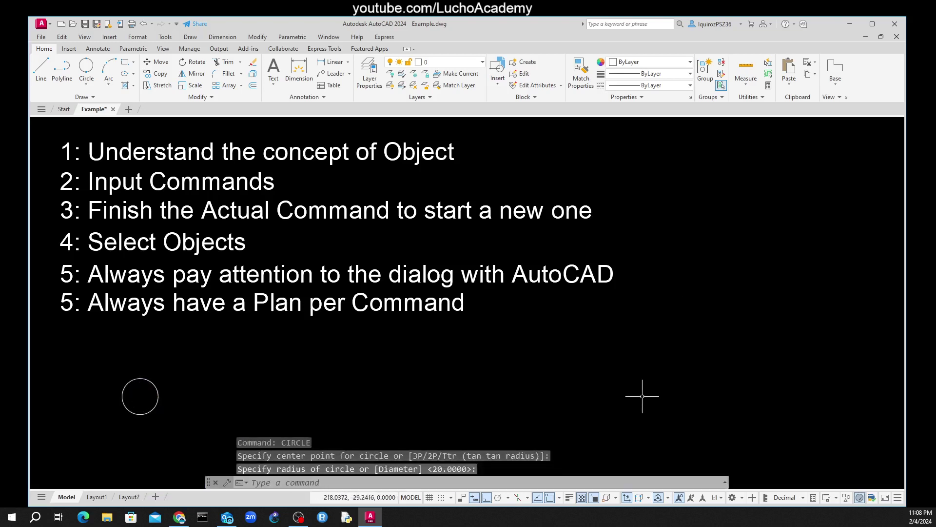
Step: Draw a short vertical line at the right side of the drawing
text(l)
key(Return)
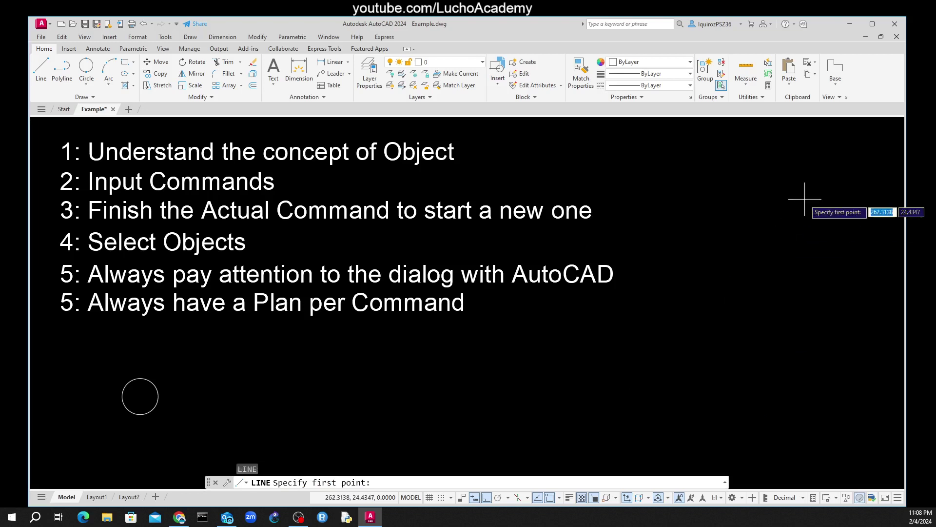
click(804, 200)
right_click(804, 267)
click(835, 274)
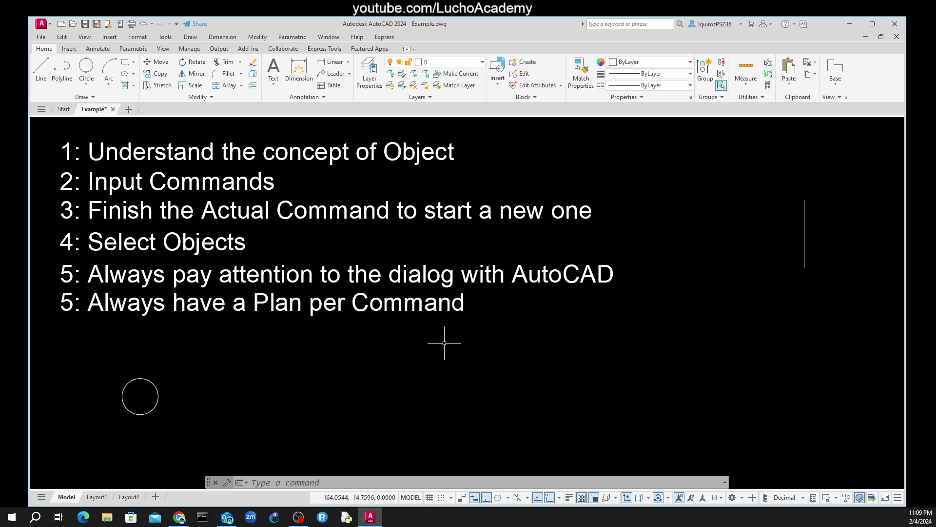
Step: Attempt to move the last tip line, then cancel the move
text(m)
key(Return)
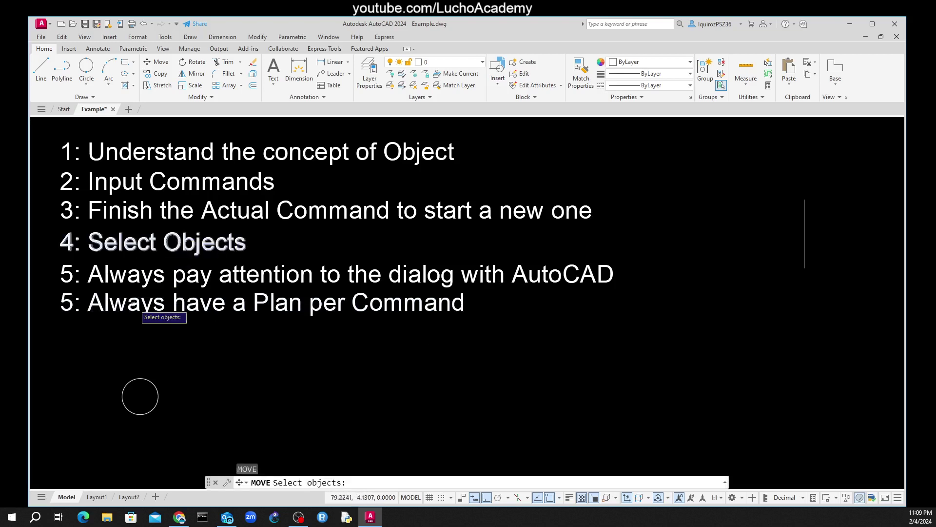
click(139, 305)
click(124, 305)
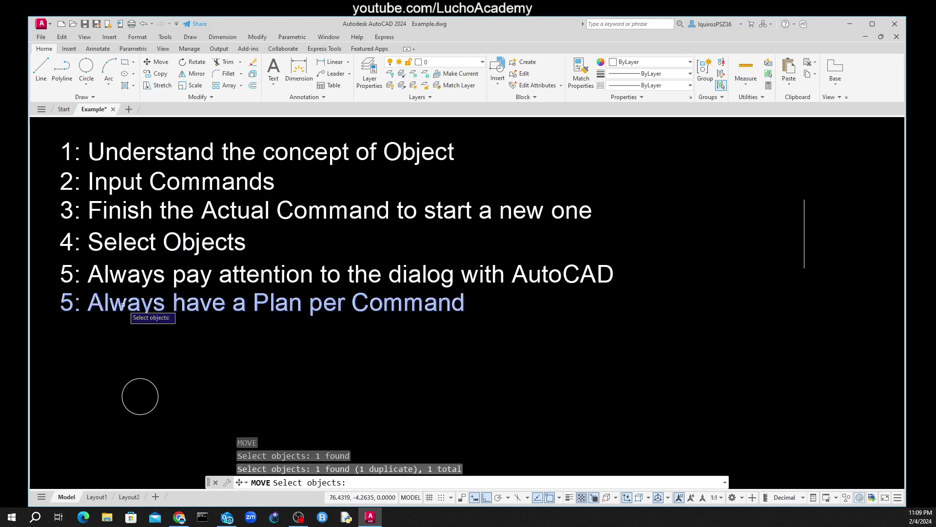
click(124, 304)
key(Escape)
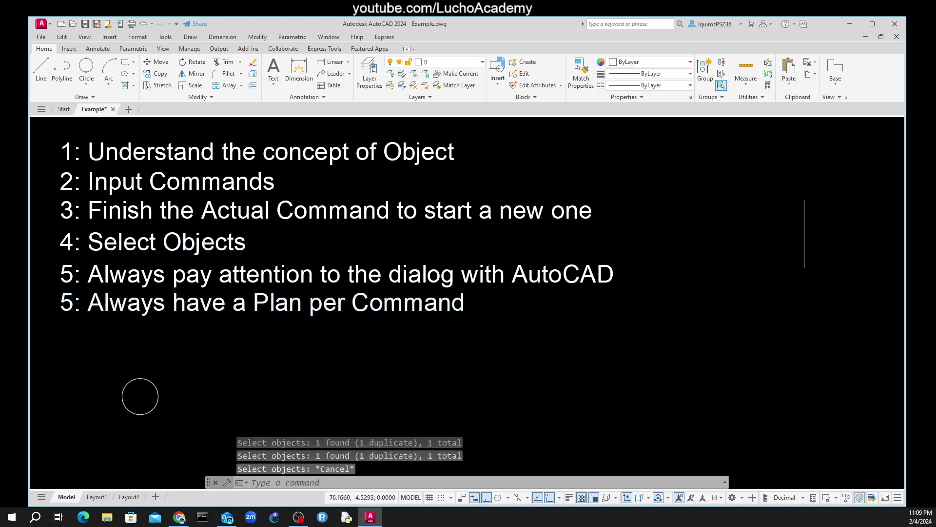
key(Escape)
key(Escape)
Step: Renumber the last tip to read '6: Always have a Plan per Command'
double_click(72, 311)
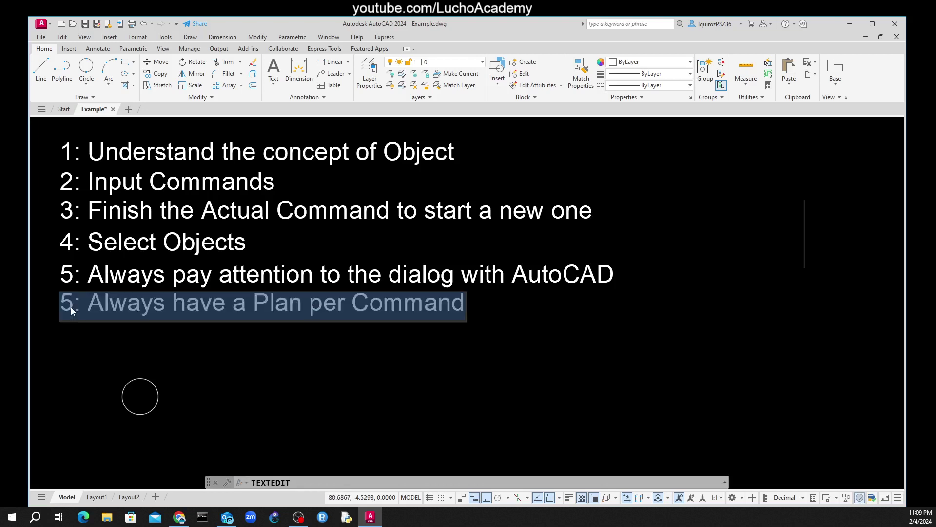
click(72, 311)
drag(73, 307, 61, 307)
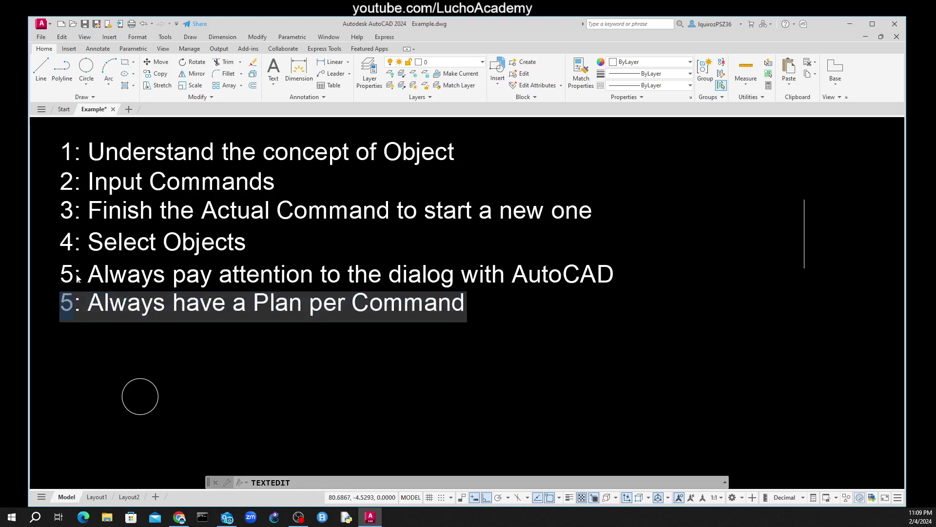
text(6)
click(79, 375)
right_click(79, 375)
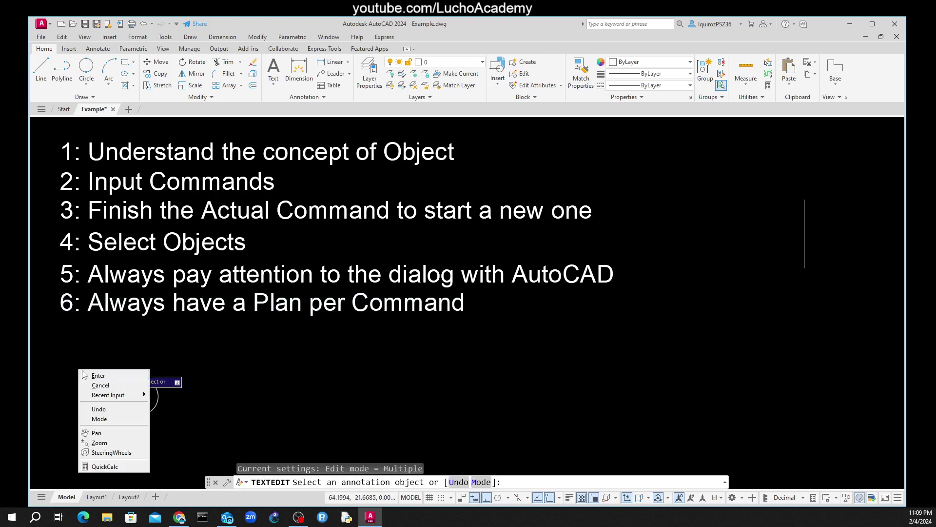
click(89, 374)
Step: Select the tip 6 line for moving and pick its base point
text(m)
key(Return)
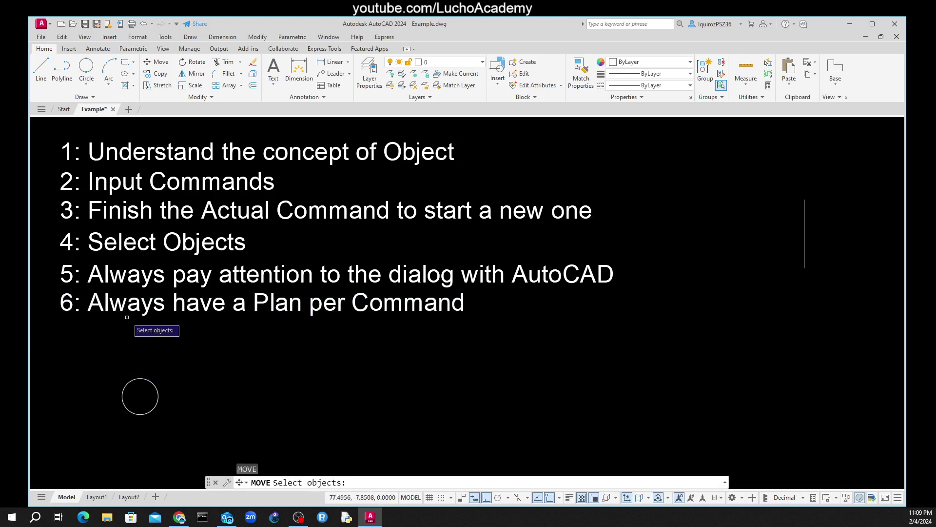
click(130, 308)
key(Return)
click(132, 313)
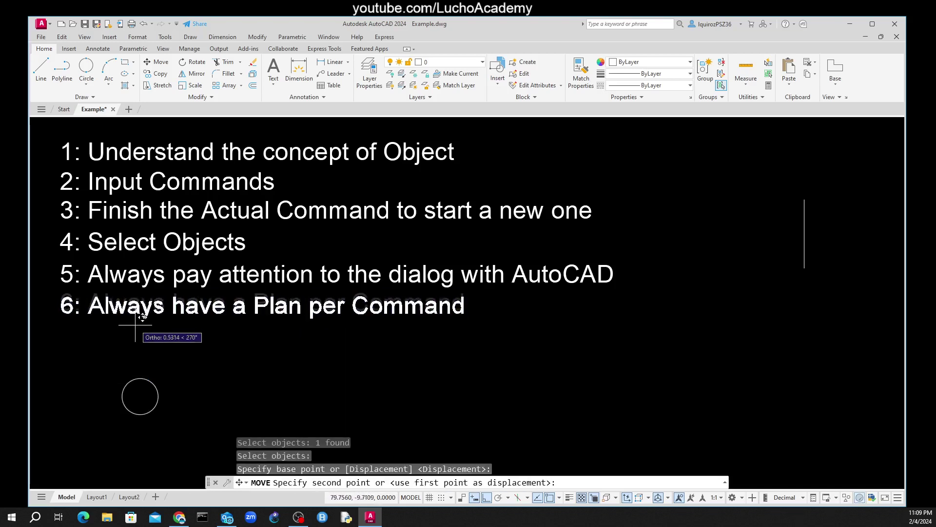
Step: Drop tip 6 slightly lower, then erase the small circle and vertical line
click(135, 325)
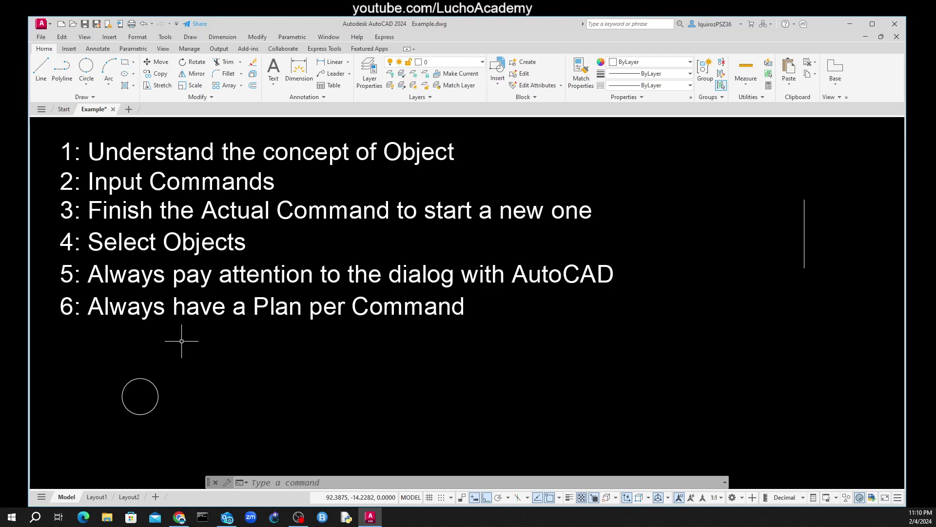
text(e)
key(Return)
click(187, 429)
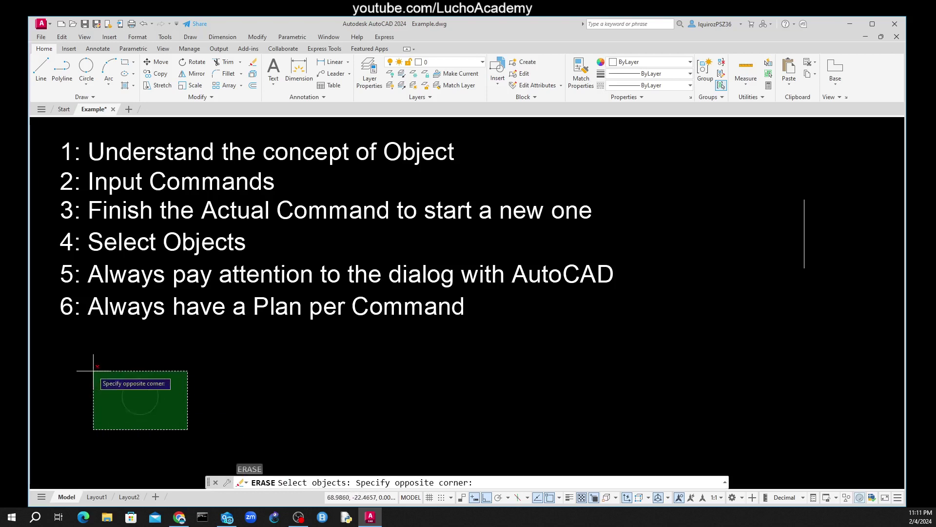
click(93, 371)
click(789, 179)
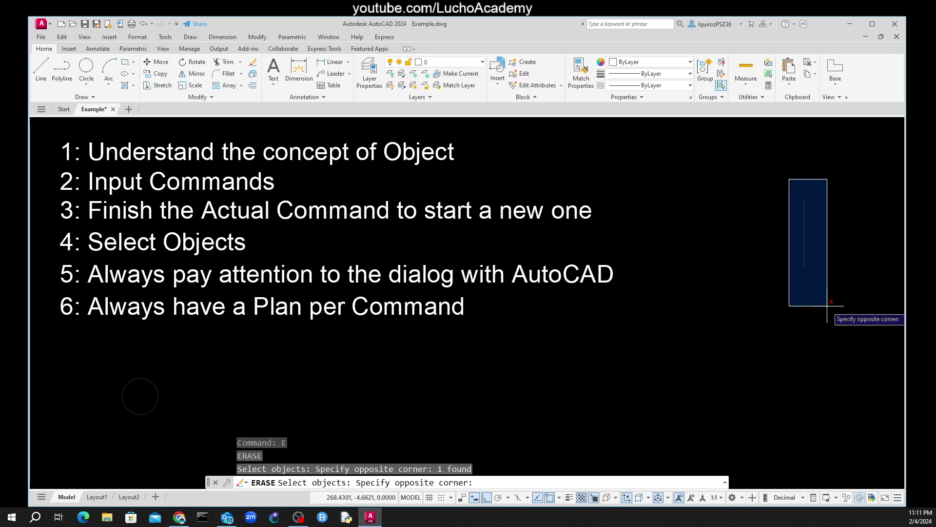
click(827, 306)
key(Return)
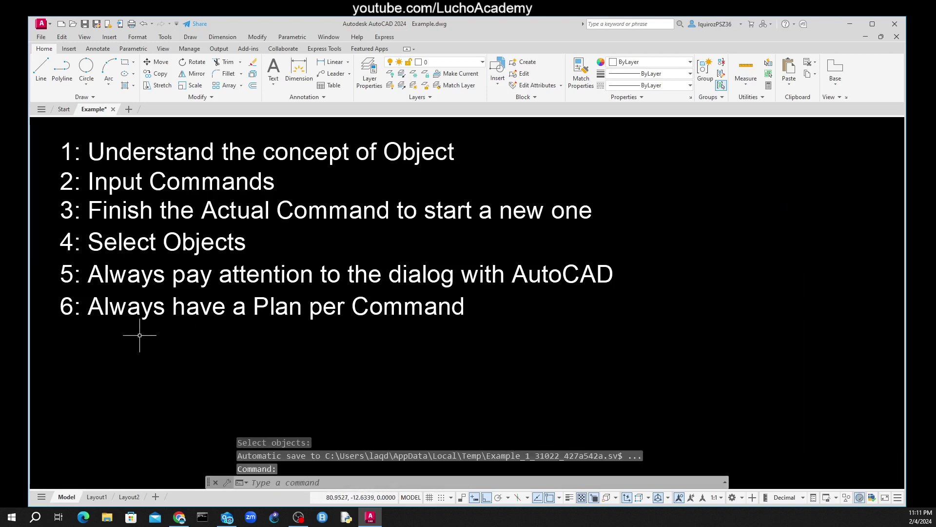
Step: Copy the tip 6 text one line below itself
text(co)
key(Return)
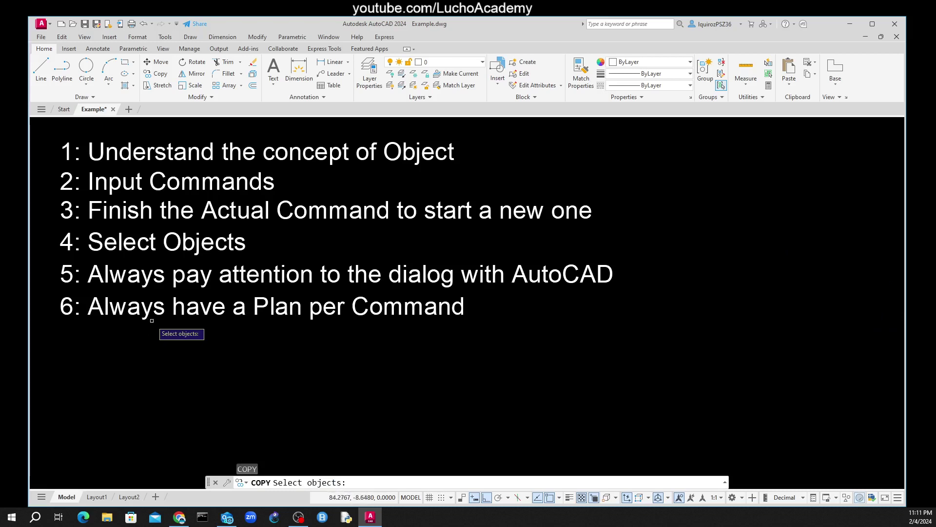
click(152, 321)
key(Return)
click(167, 357)
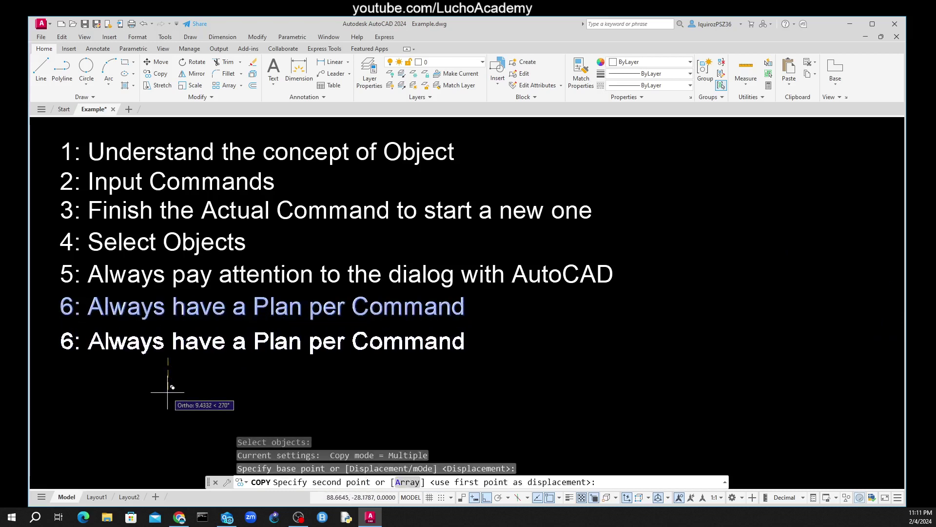
click(168, 392)
right_click(167, 392)
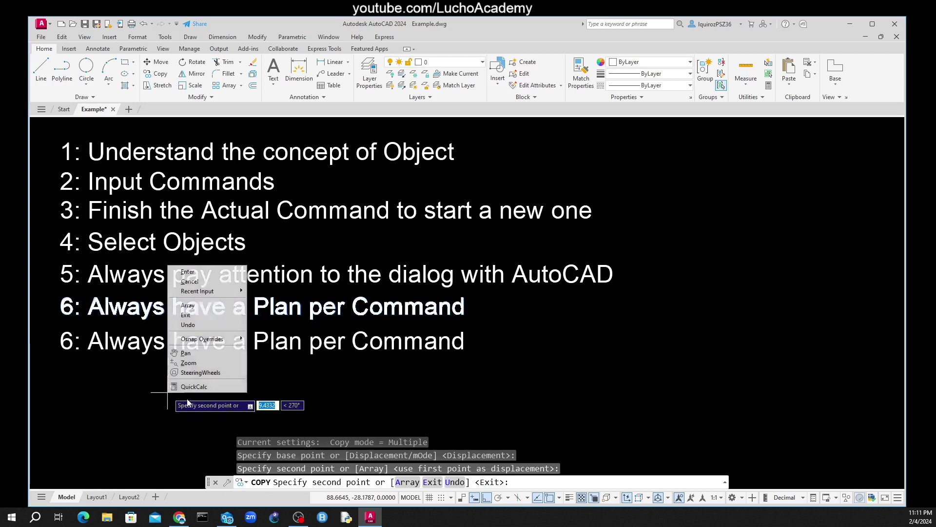
click(203, 274)
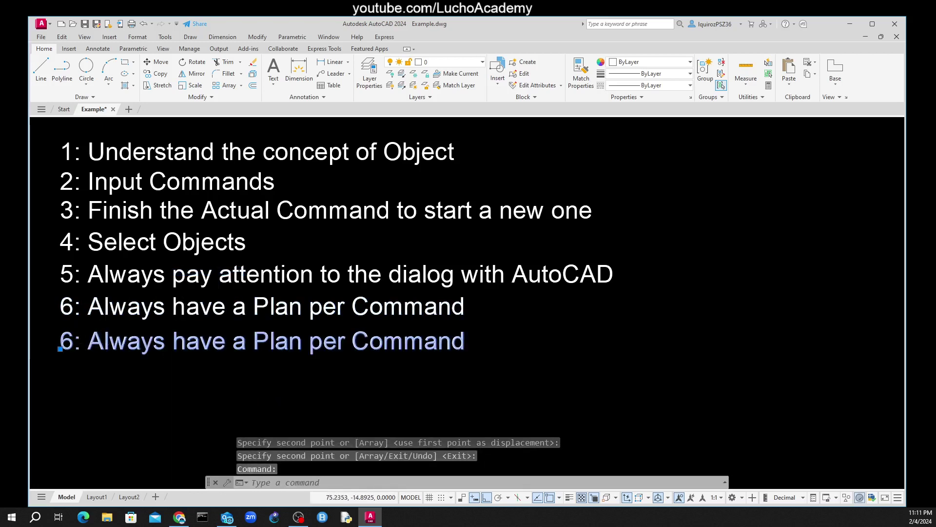
Step: Retype the copy as '7: Always finish the selection with enter'
double_click(118, 344)
text(7)
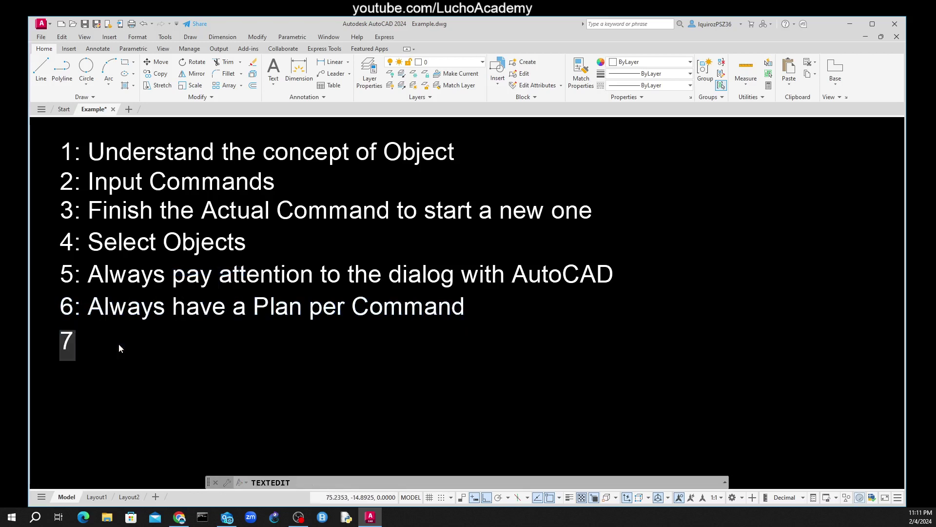
text(: )
text(Alway)
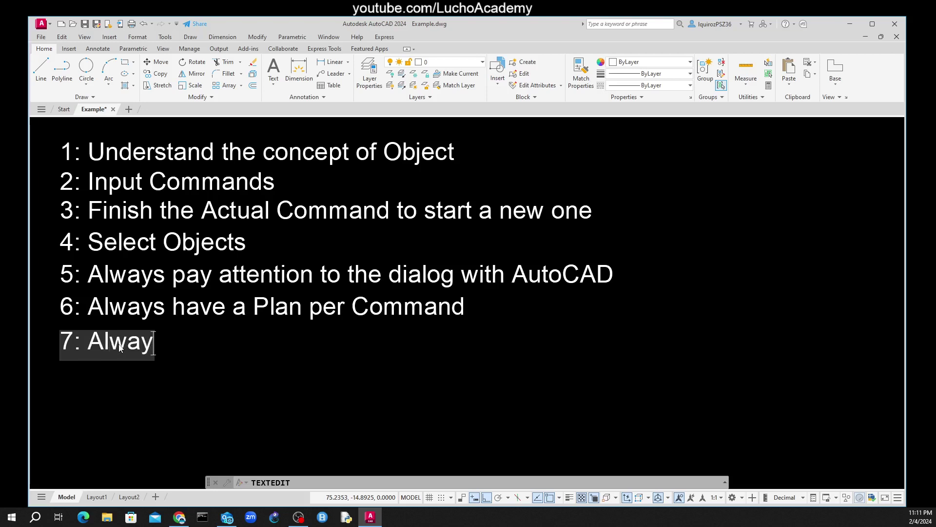
text(s)
key(BackSpace)
key(BackSpace)
key(BackSpace)
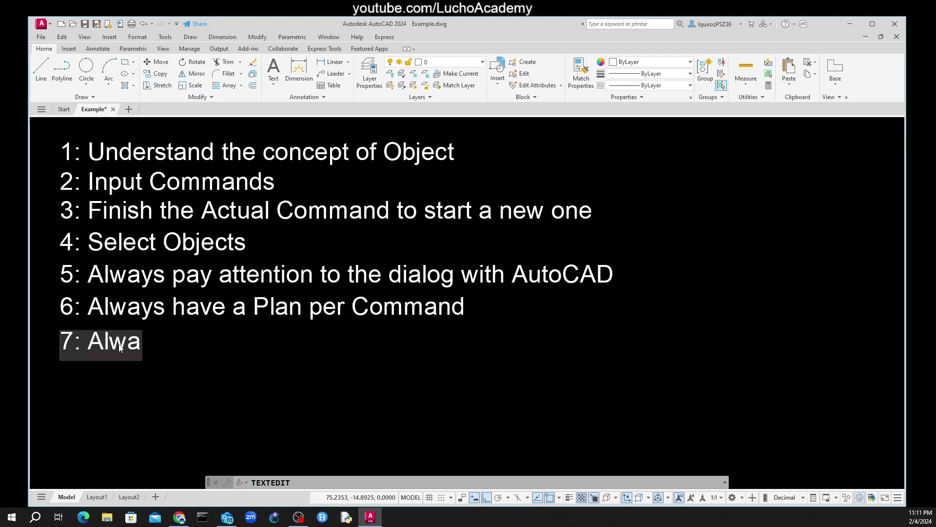
text(ys f)
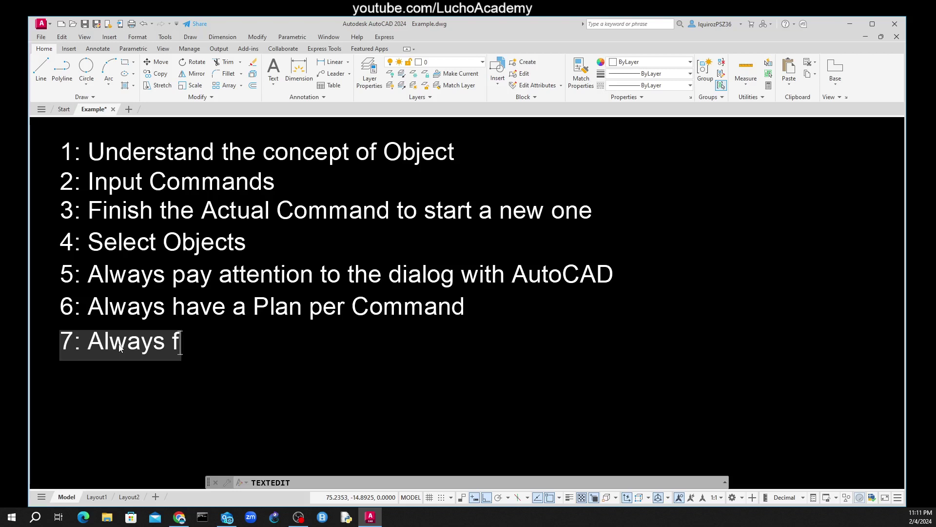
text(inish )
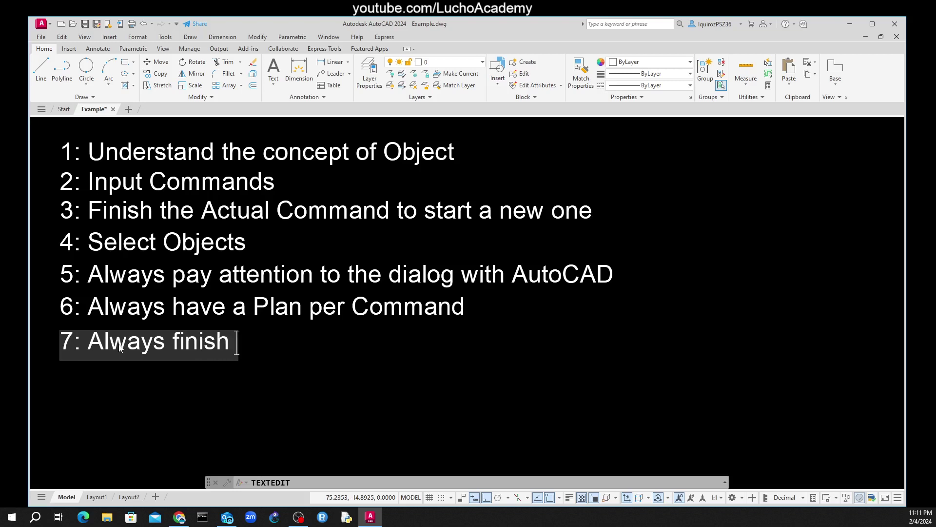
text(the)
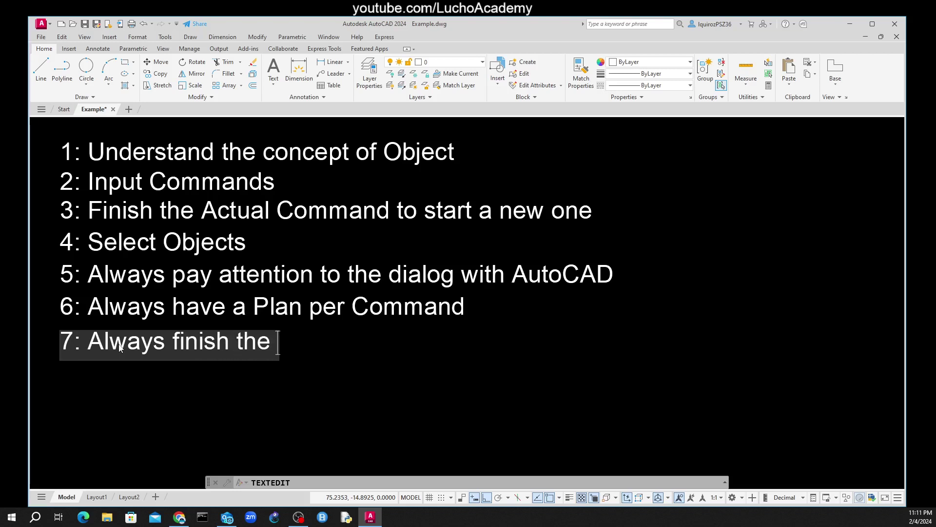
text( sele)
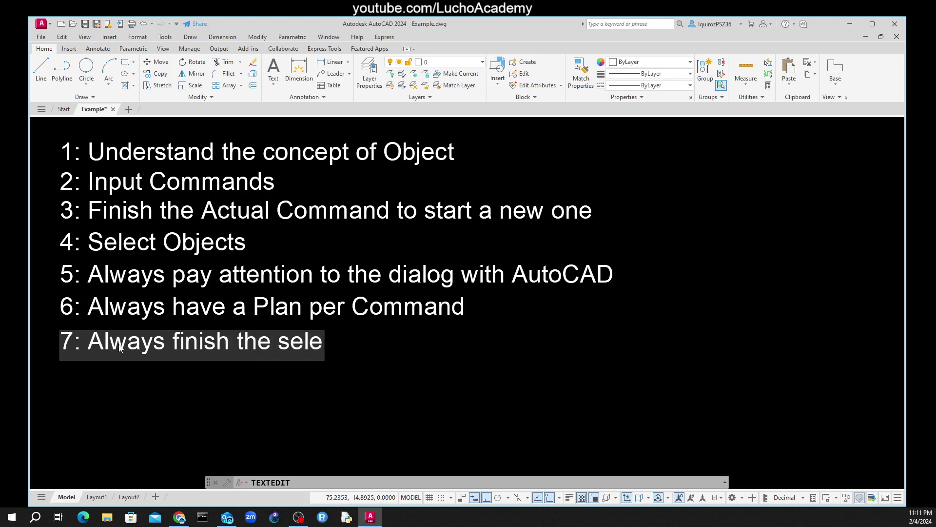
text(ction )
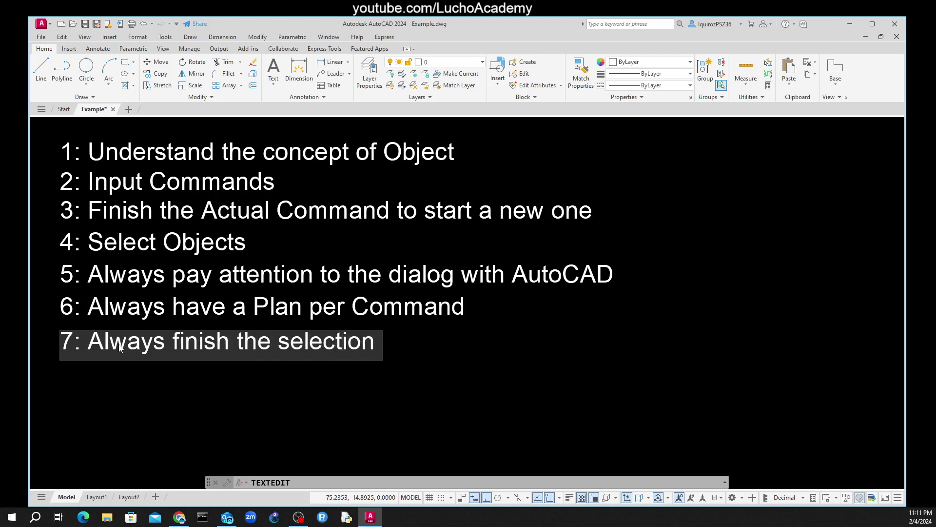
text(with ent)
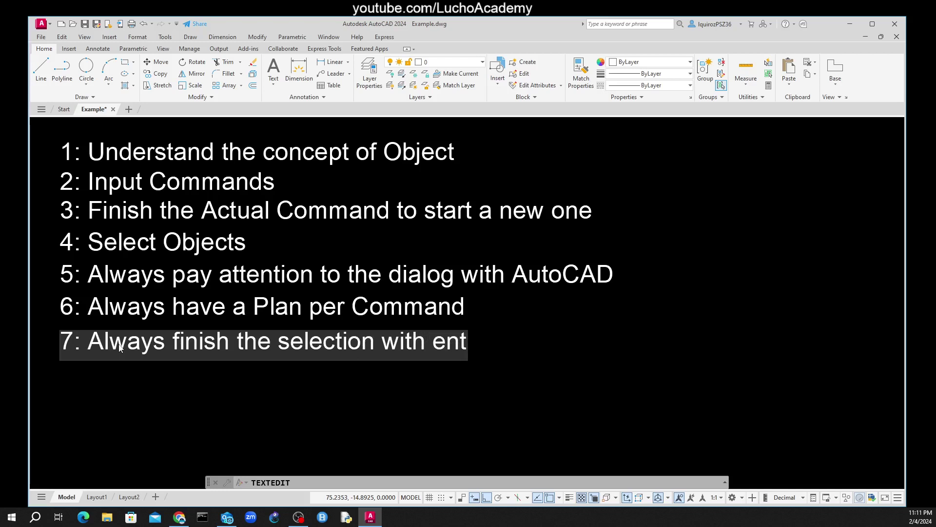
text(er)
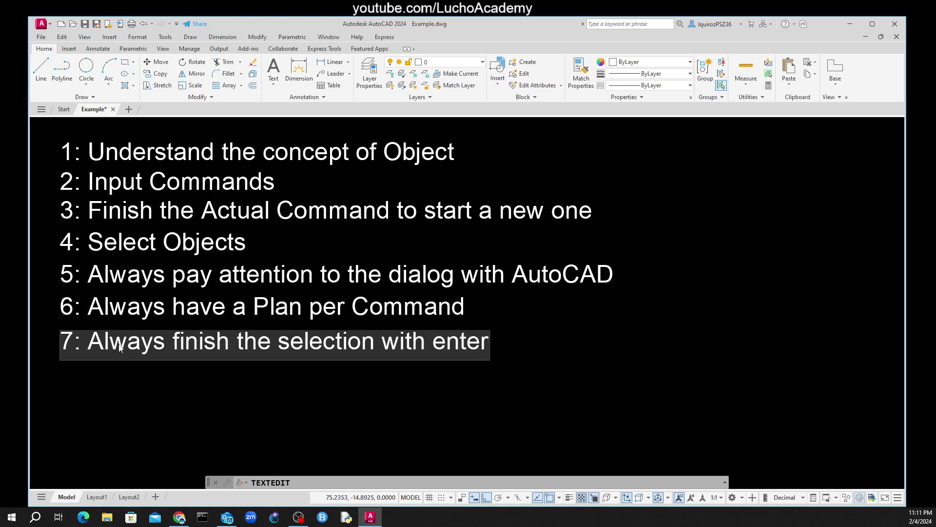
click(224, 410)
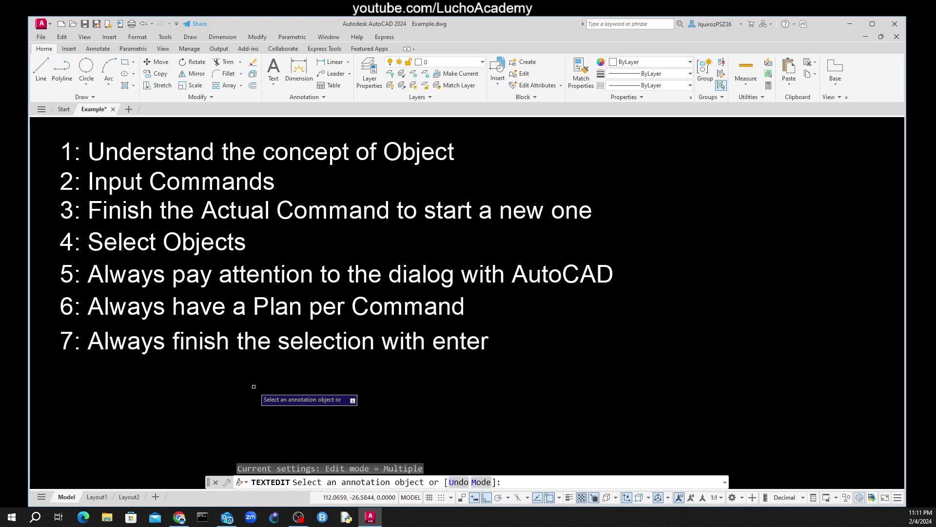
right_click(269, 389)
Step: End the TEXTEDIT command, leaving the seven-tip list unchanged
click(271, 393)
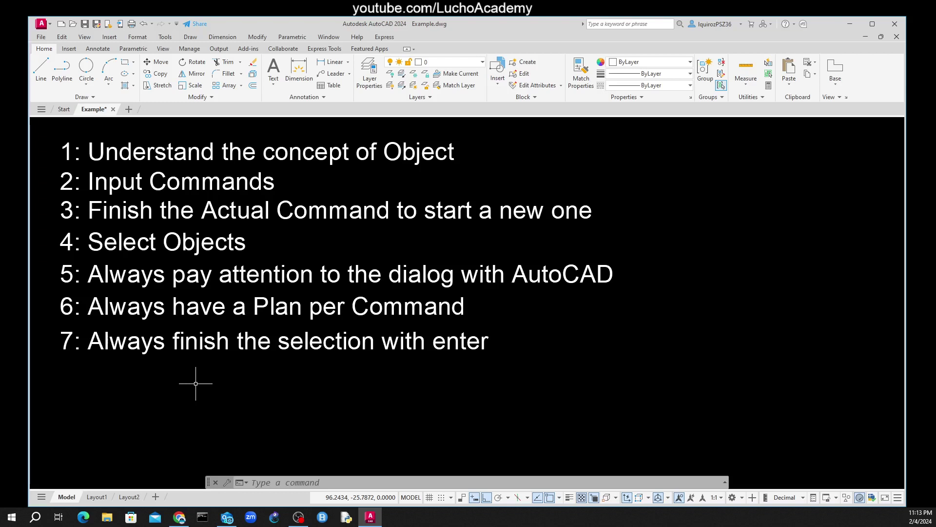
Step: Copy the tip 7 text with CP and place the duplicate just below it
text(CP)
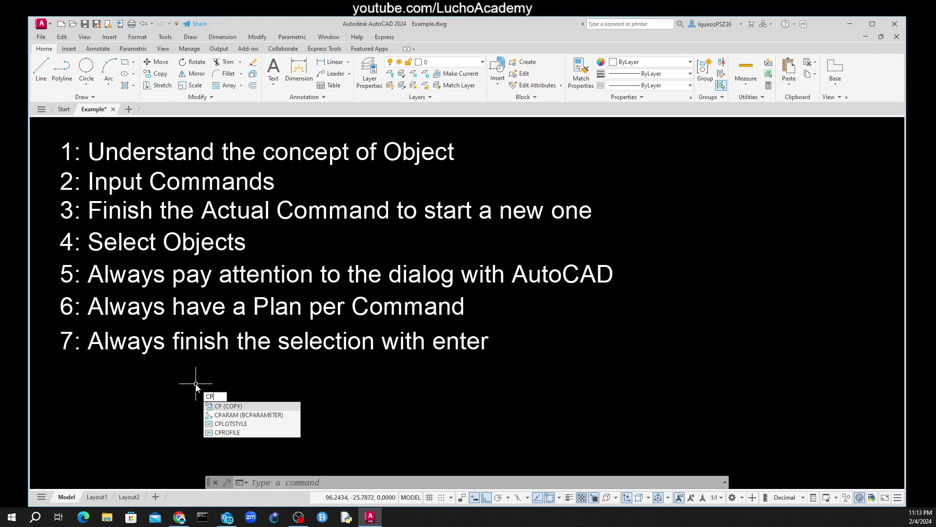
click(223, 405)
click(244, 347)
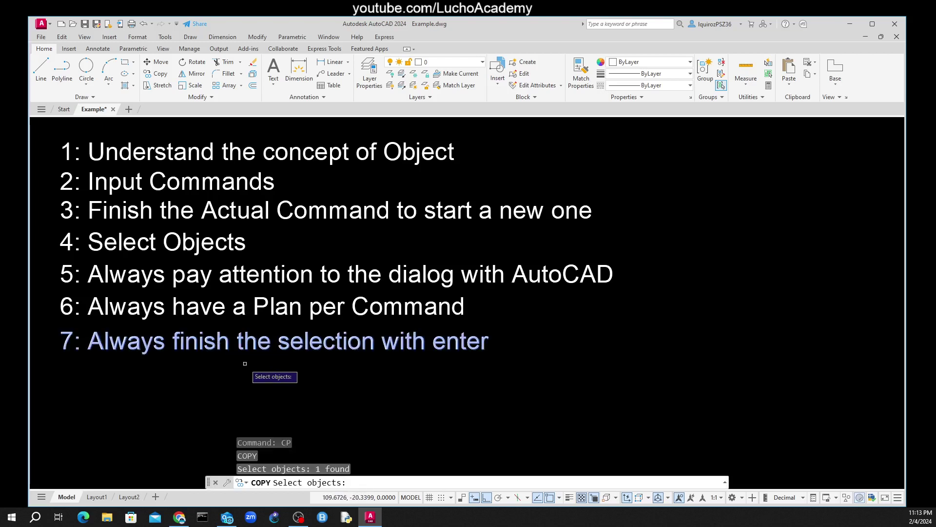
key(Return)
click(245, 365)
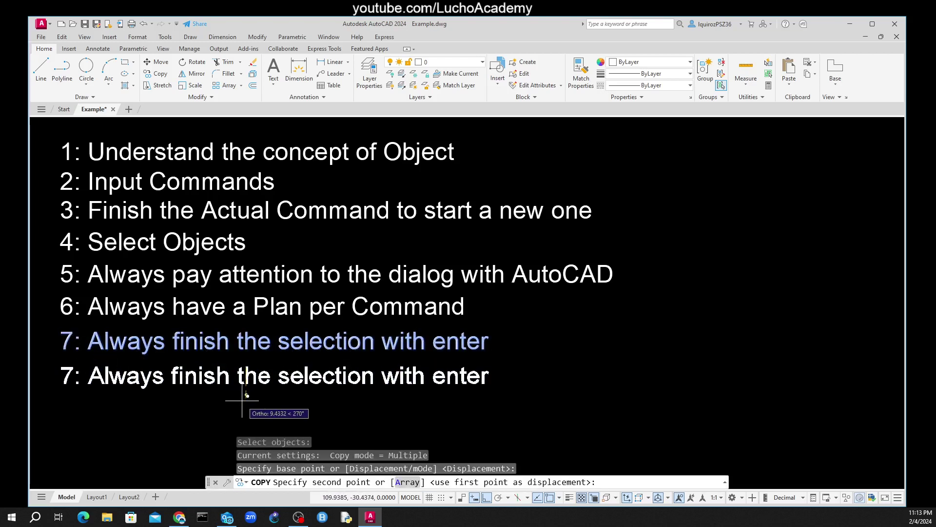
click(243, 400)
right_click(244, 396)
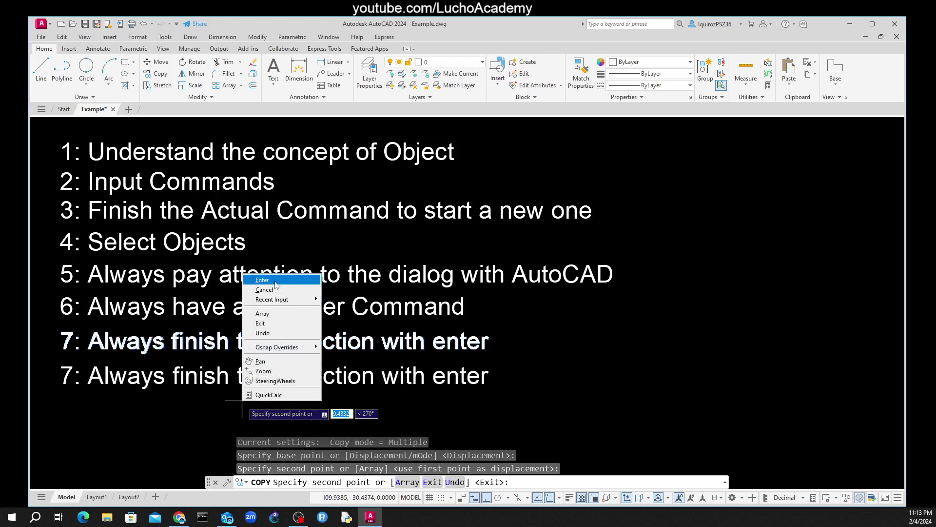
click(258, 282)
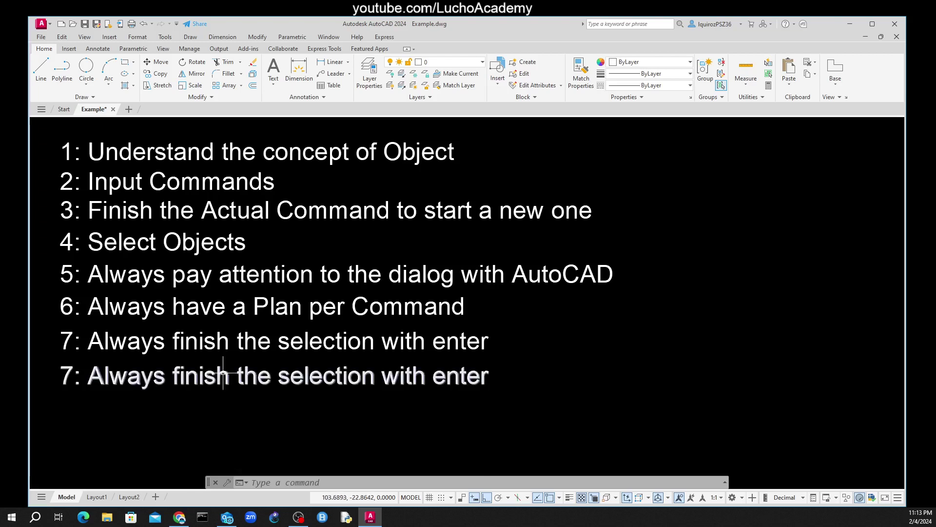
Step: Edit the duplicate to read "8: Osnap can be on middle of a command" and end TEXTEDIT
click(216, 372)
double_click(218, 377)
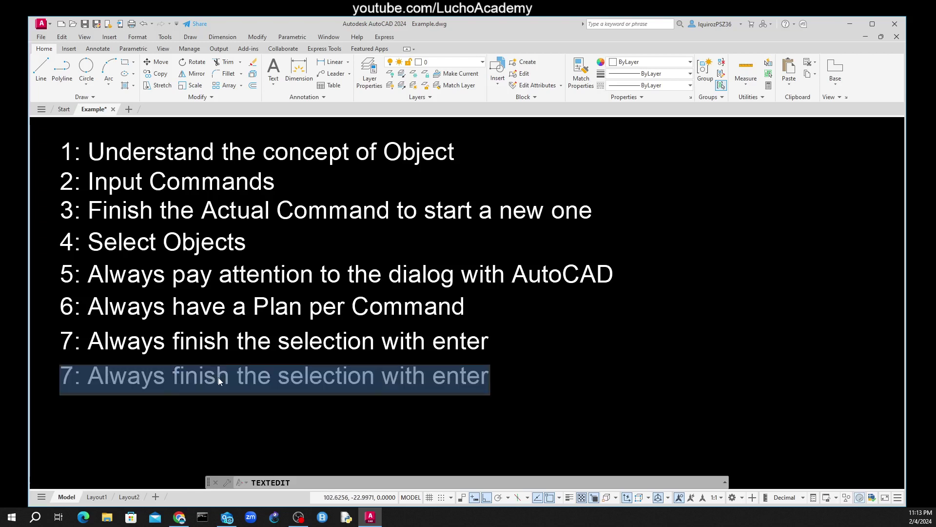
text(8)
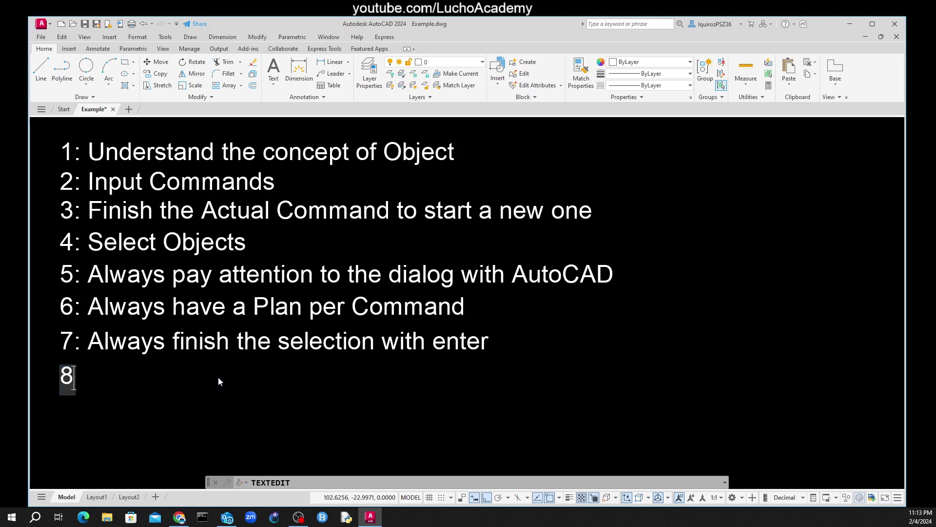
text(: )
text(Osna)
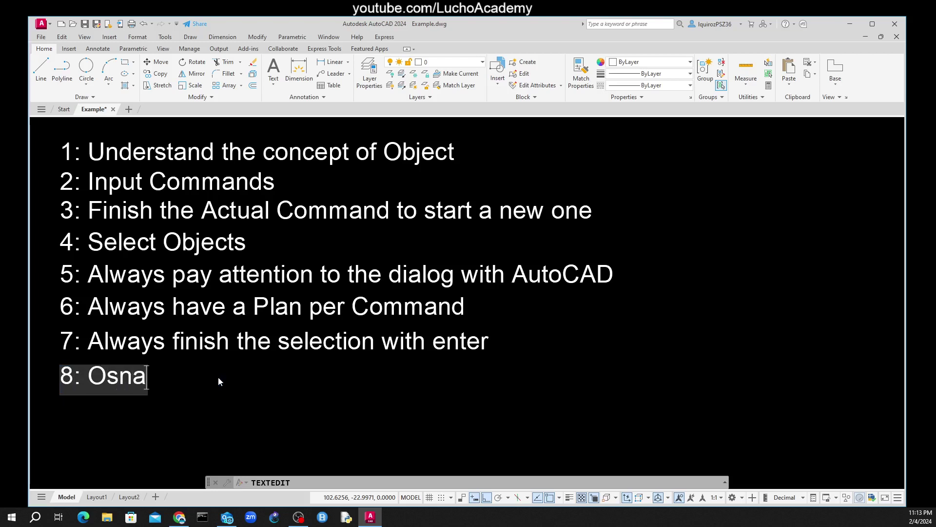
text(p )
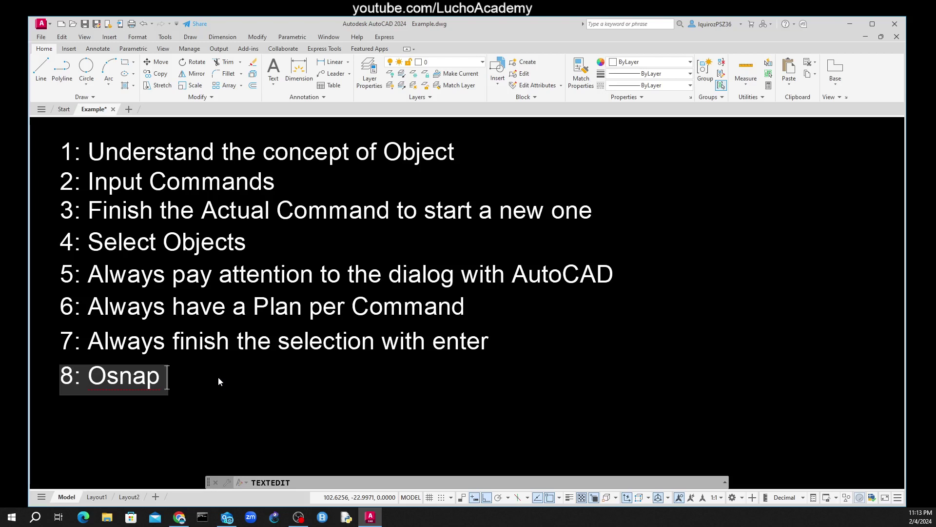
text(can )
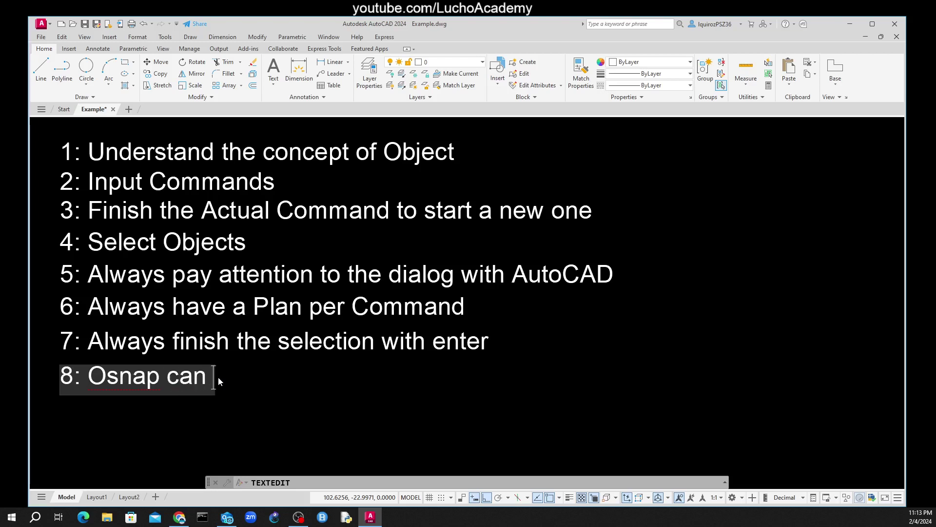
text(be on )
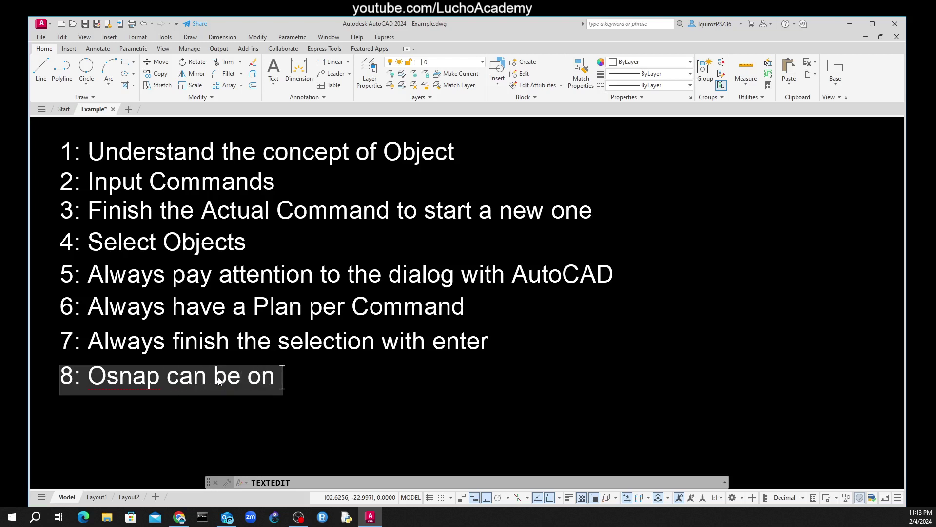
text(mid)
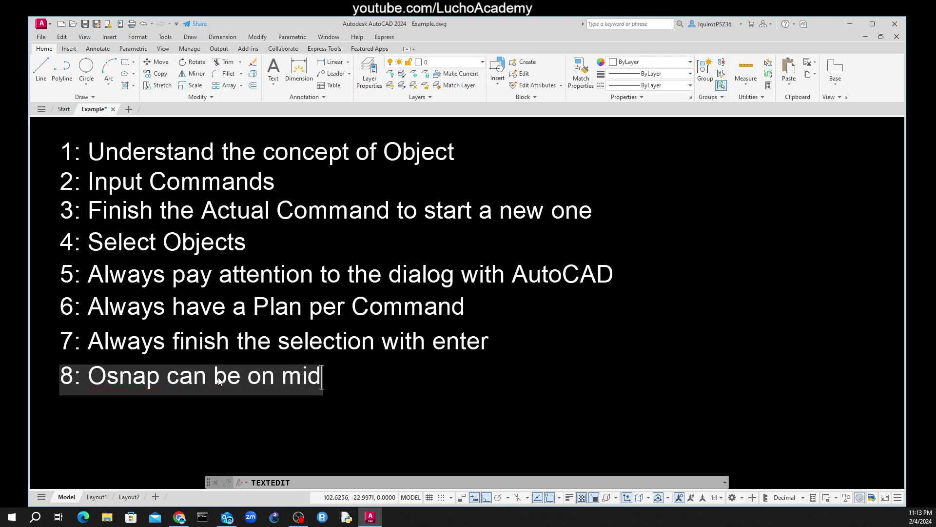
text(dle )
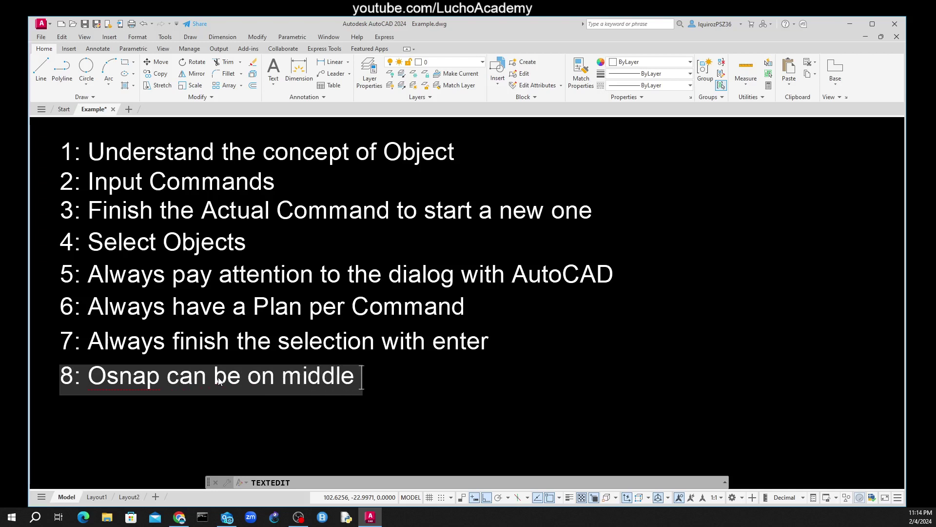
text(of a co)
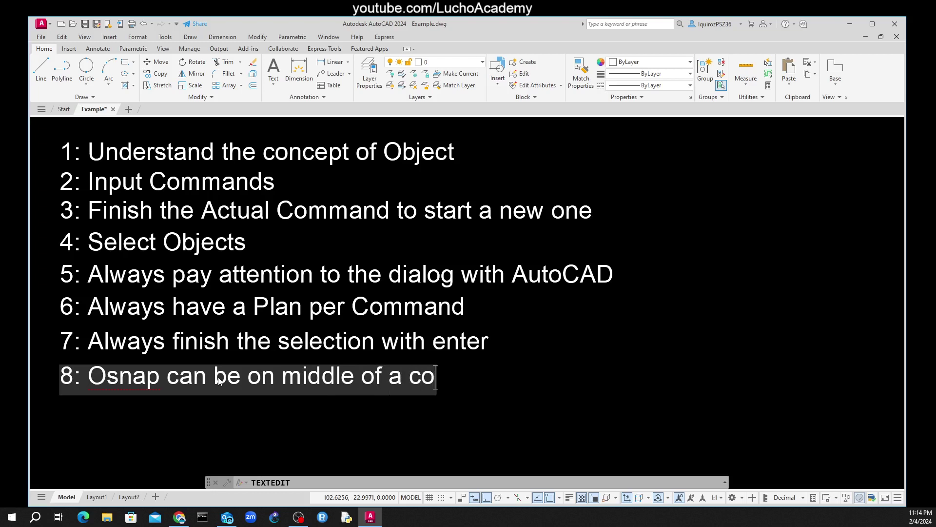
text(mmand)
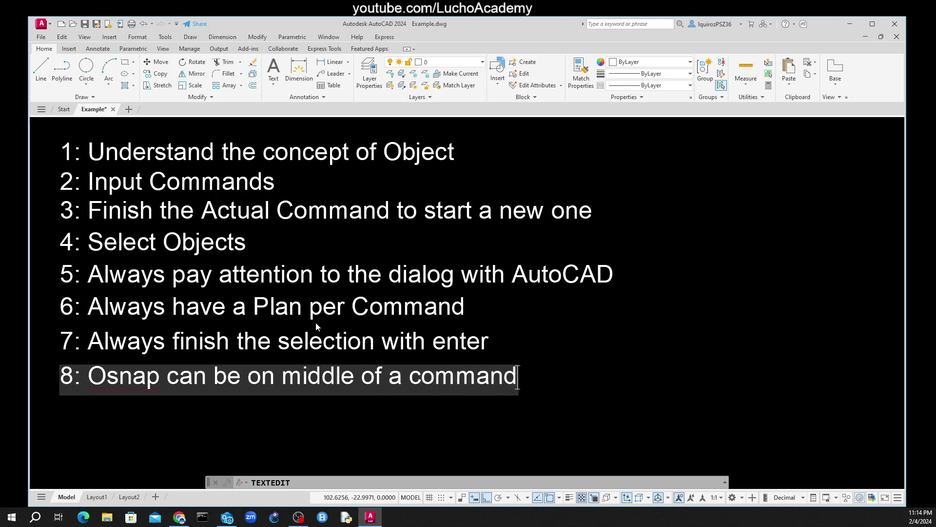
click(622, 355)
right_click(600, 345)
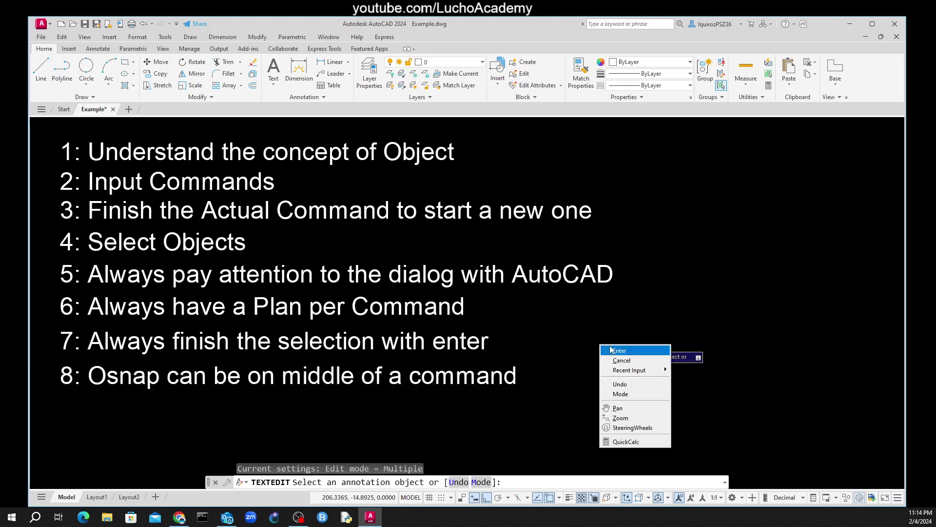
click(618, 350)
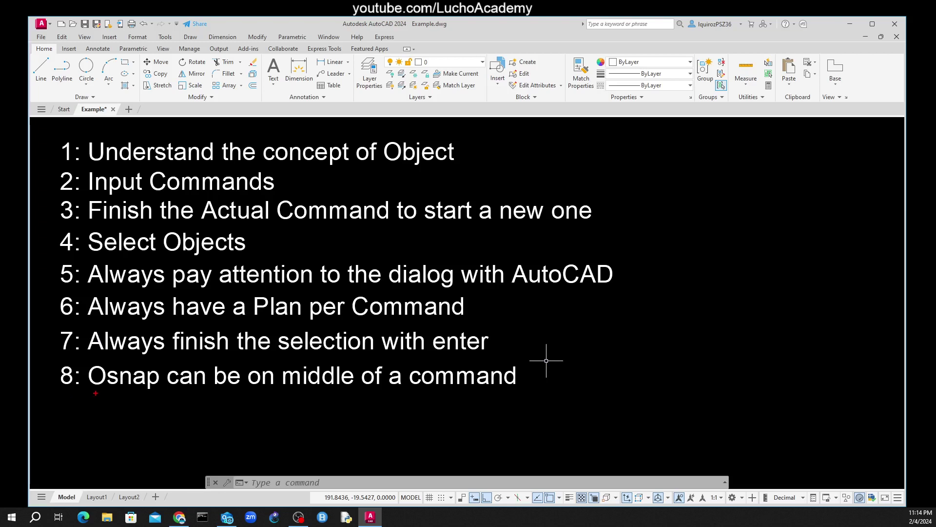
drag(96, 389, 97, 457)
drag(97, 389, 86, 397)
drag(113, 364, 152, 366)
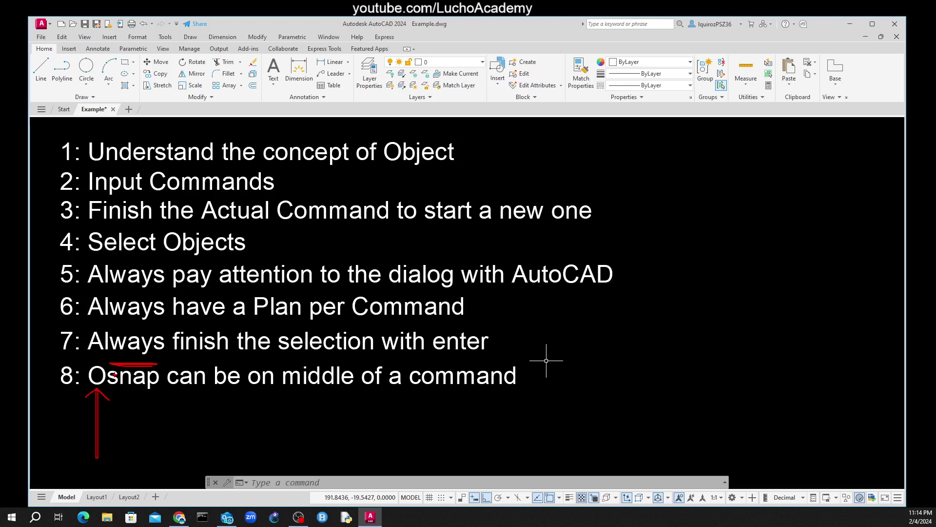
Step: Run OSNAP, then draw a short horizontal line near the top right
click(287, 480)
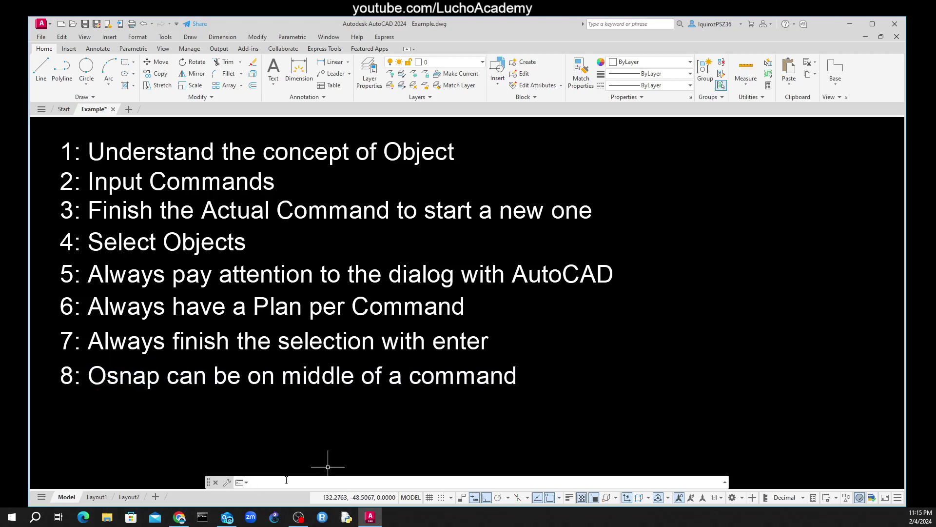
text(OSNAP)
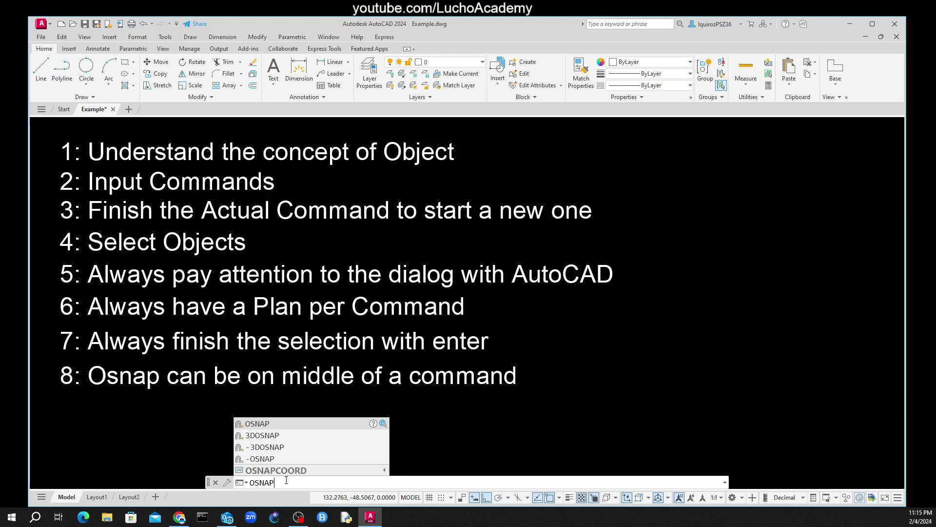
key(Return)
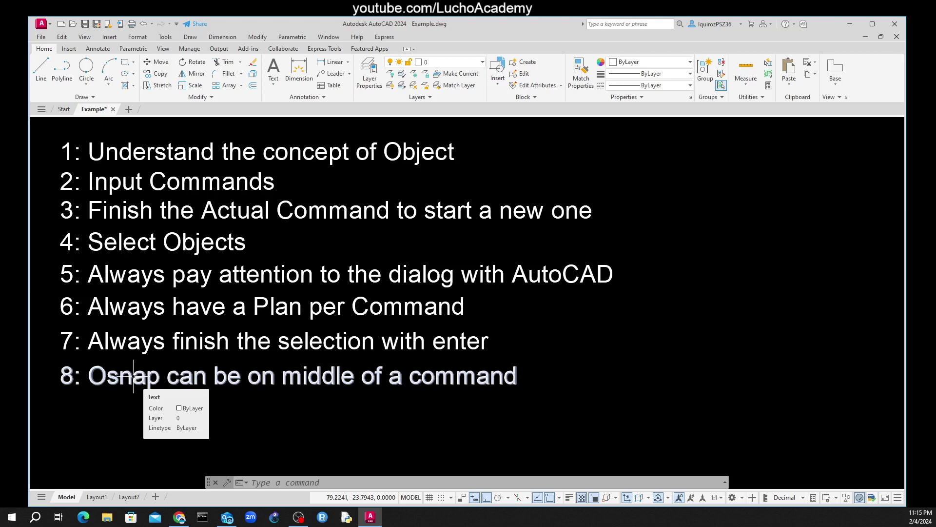
text(l)
key(Return)
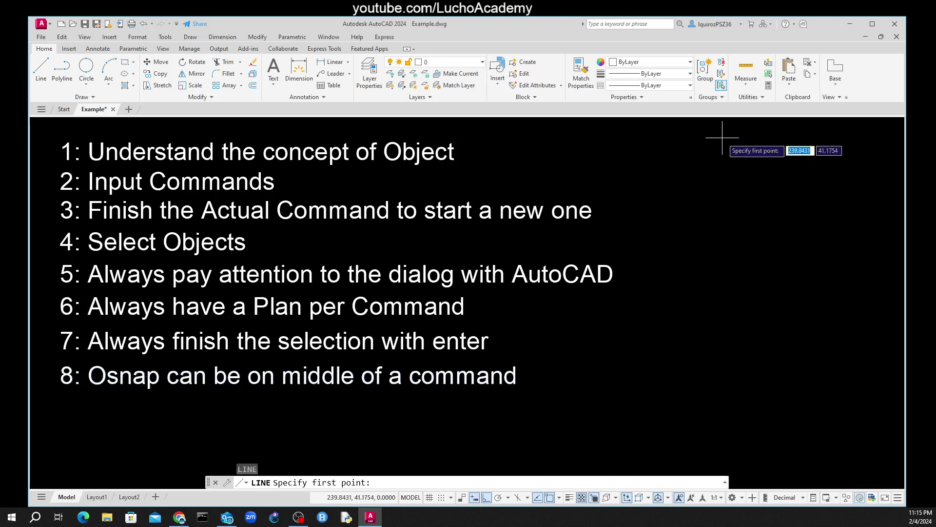
click(722, 137)
click(824, 155)
right_click(826, 161)
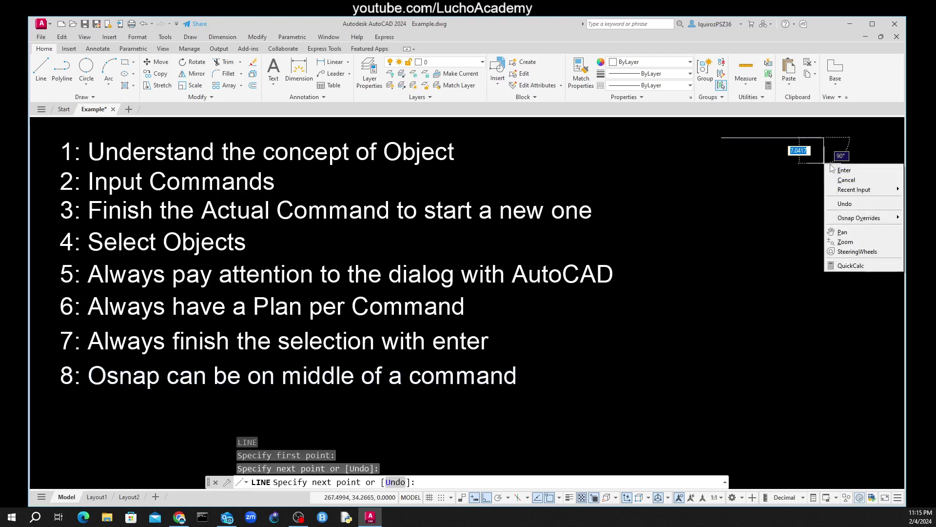
click(838, 168)
Step: Repeat LINE to draw a longer horizontal line below the tips
right_click(568, 191)
mouse_move(597, 206)
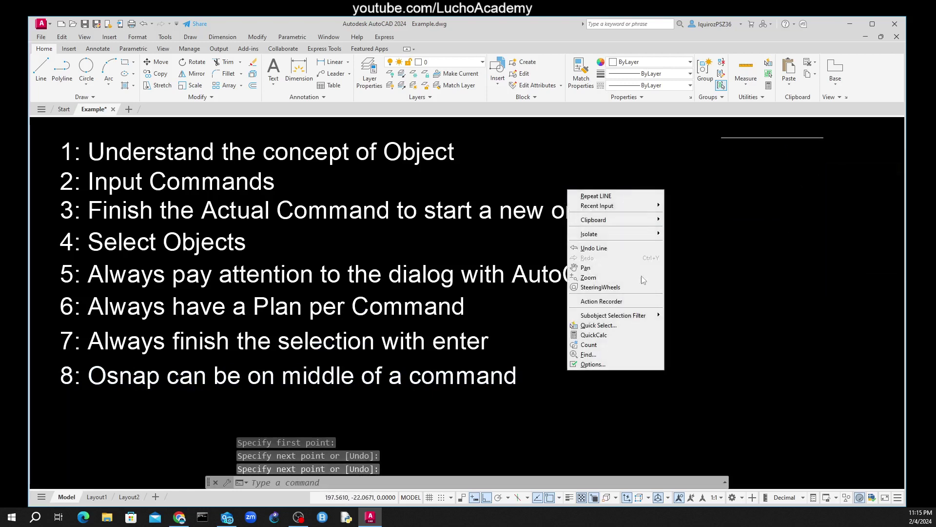
click(596, 196)
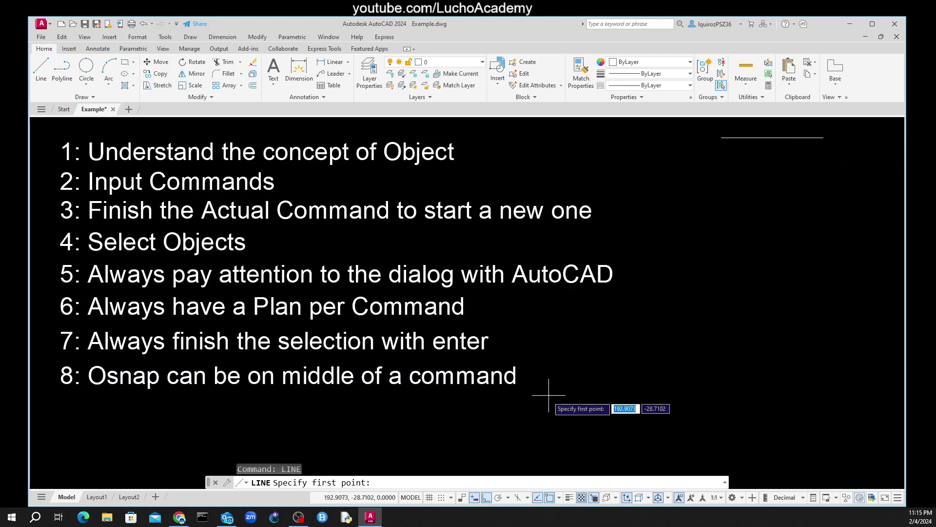
click(520, 430)
click(743, 429)
right_click(743, 429)
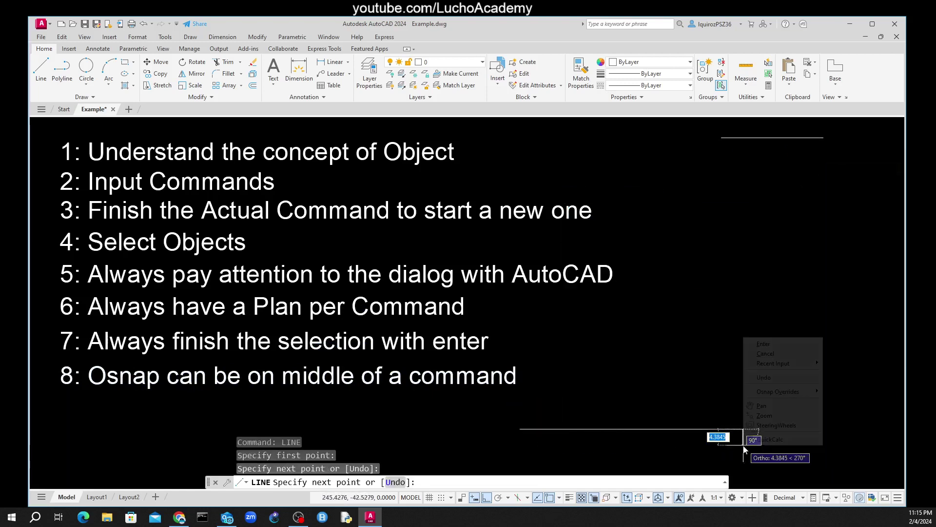
click(776, 344)
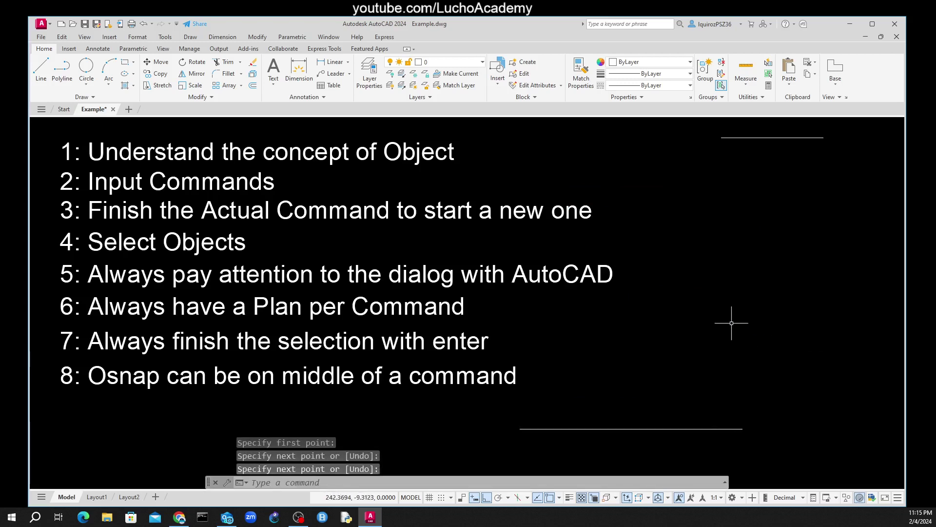
Step: Turn off the Intersection, Center, Midpoint and Endpoint object snap modes
click(559, 498)
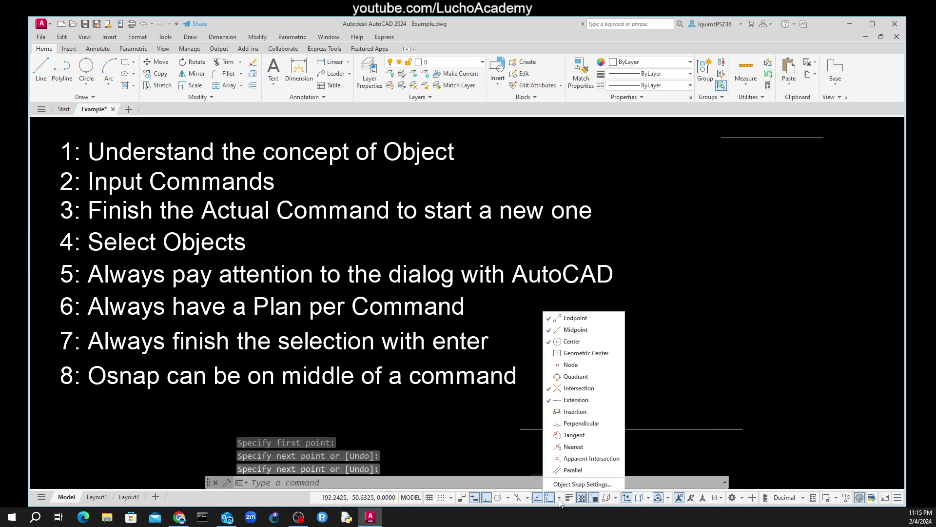
click(574, 388)
click(572, 341)
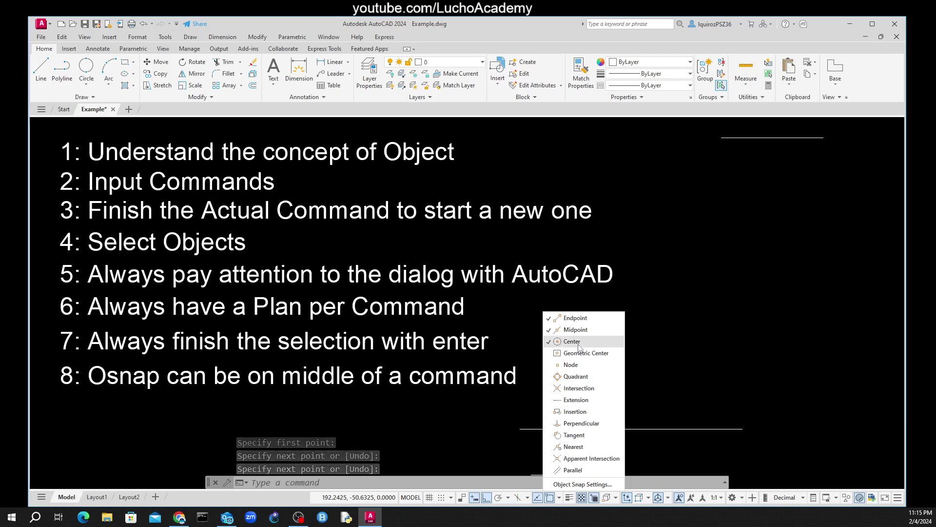
click(582, 318)
click(642, 292)
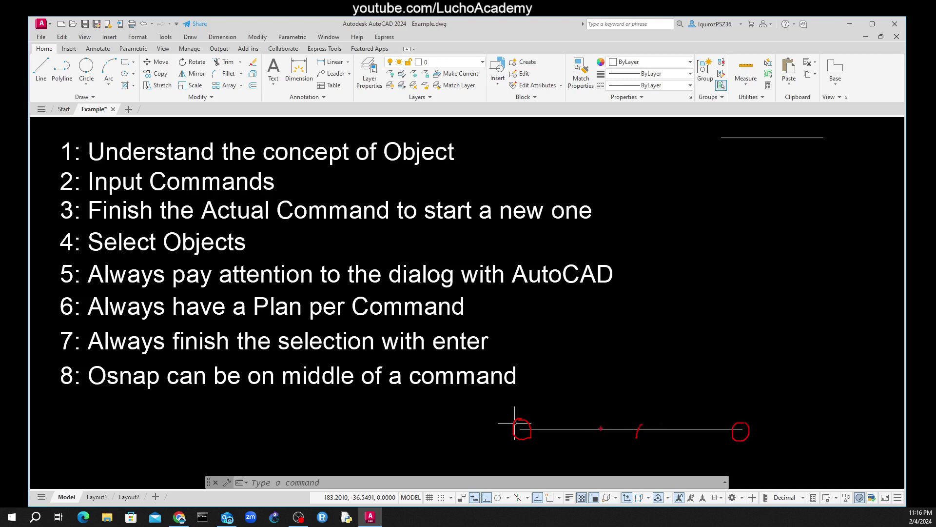
Step: Draw a small circle left of the lower line, then start the LINE command
text(ci)
key(Return)
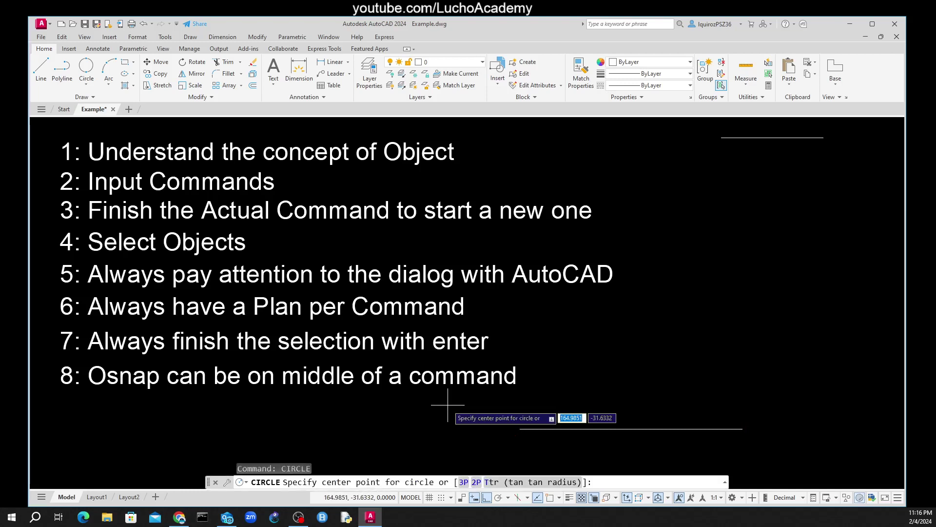
click(330, 426)
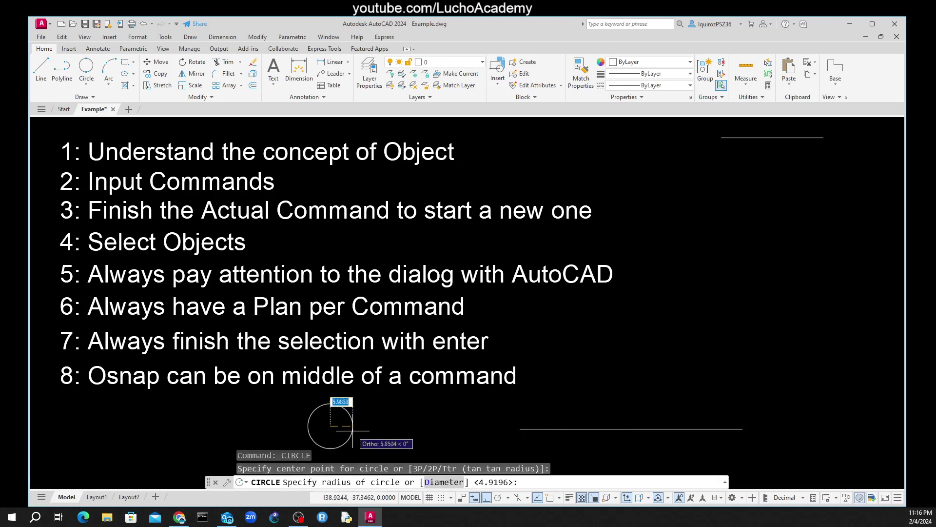
click(352, 431)
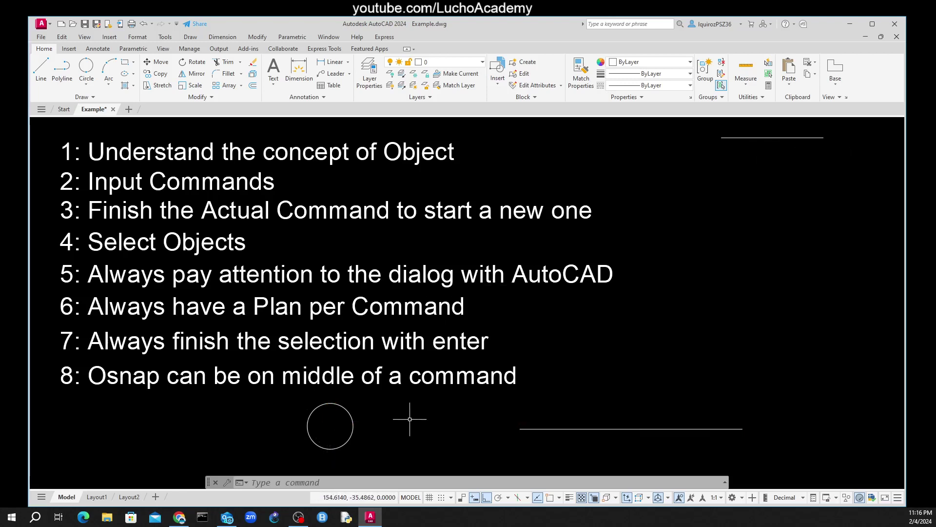
text(l)
key(Return)
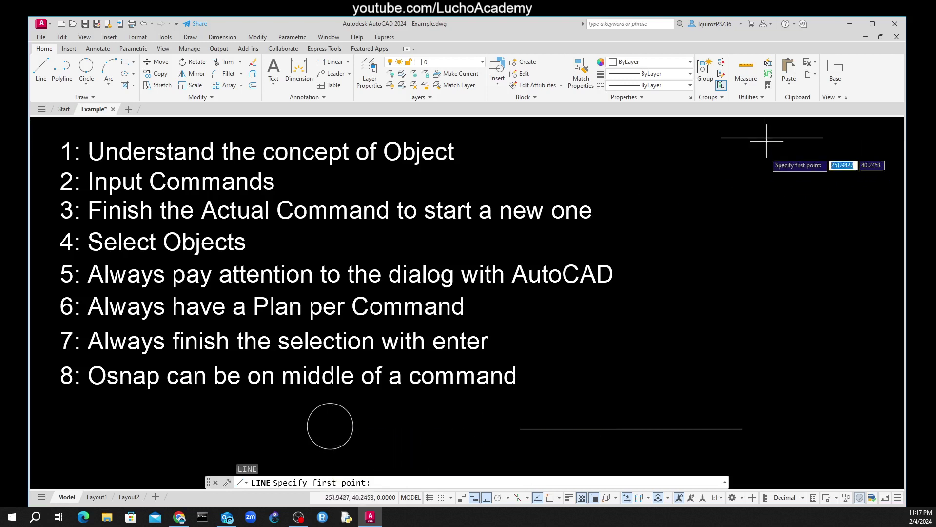
Step: Switch object snap on and enable Midpoint and Center snaps transparently via 'OS
click(550, 499)
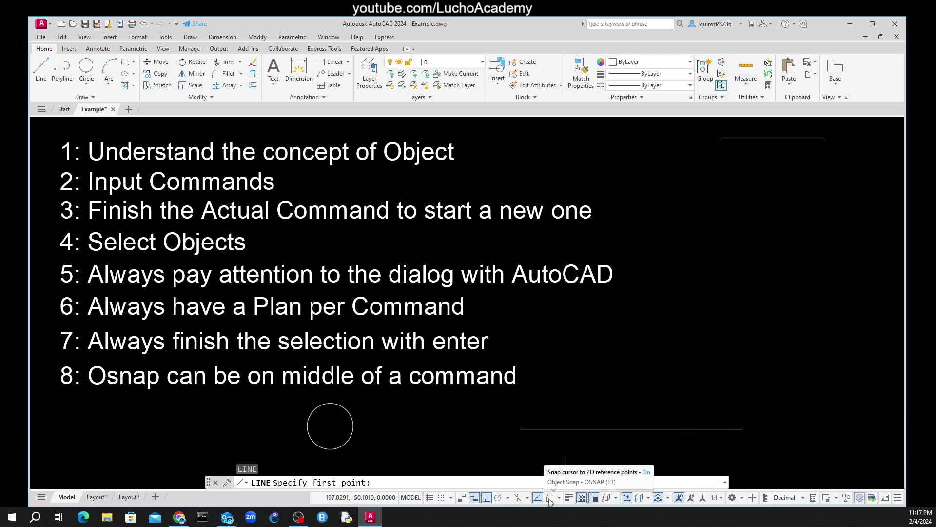
text('os)
key(Return)
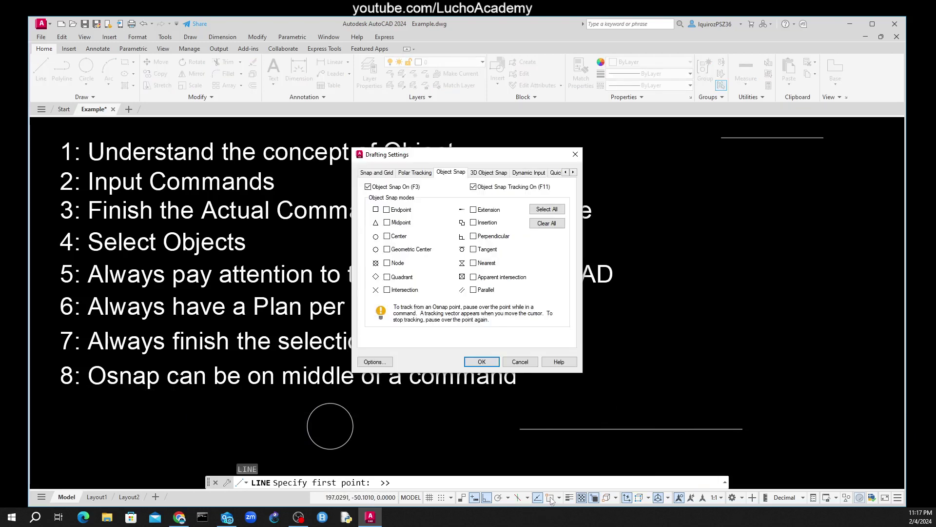
click(388, 224)
click(387, 236)
click(481, 361)
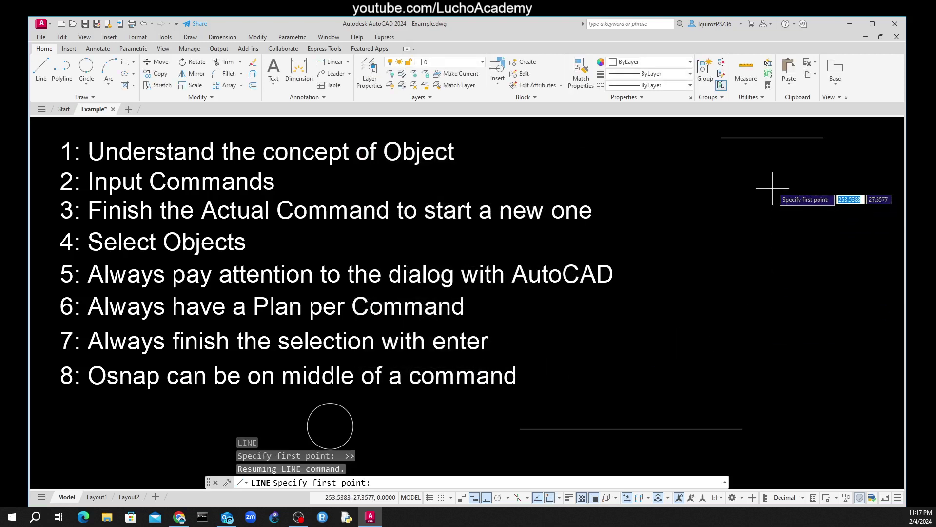
Step: Draw a line from the top line's midpoint to the small circle's centre
click(773, 138)
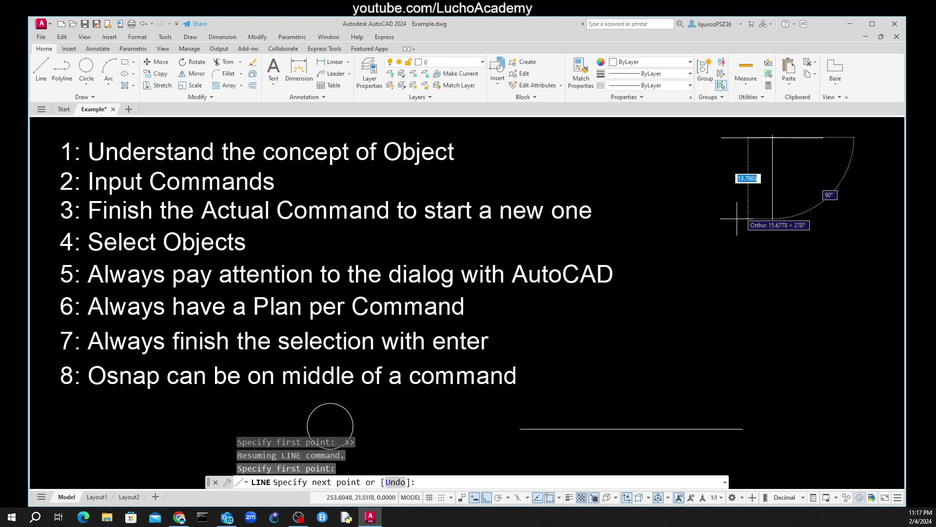
click(330, 426)
right_click(337, 422)
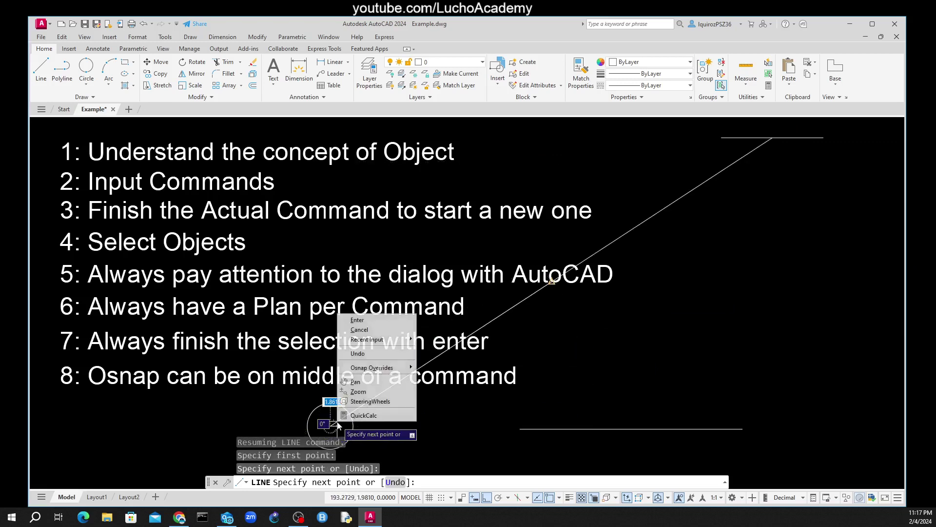
click(355, 332)
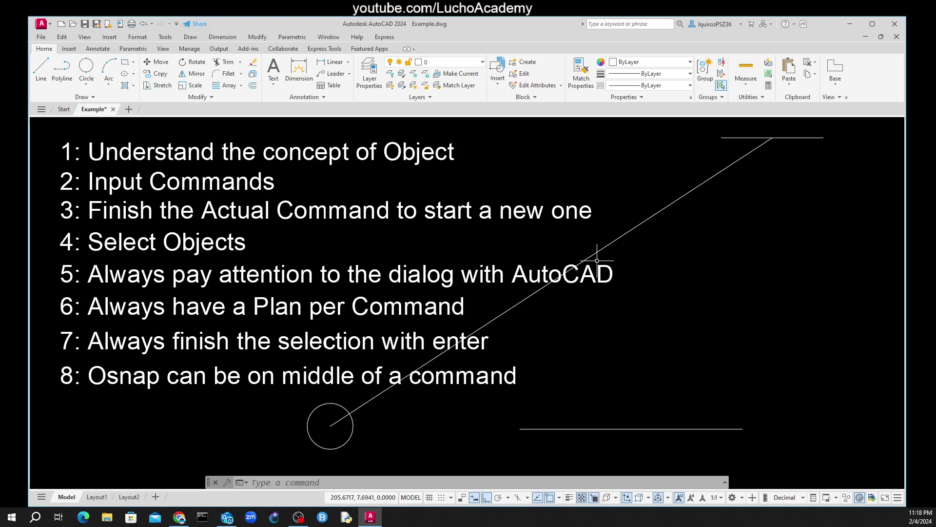
Step: Erase the small circle with the E command
text(e)
key(Return)
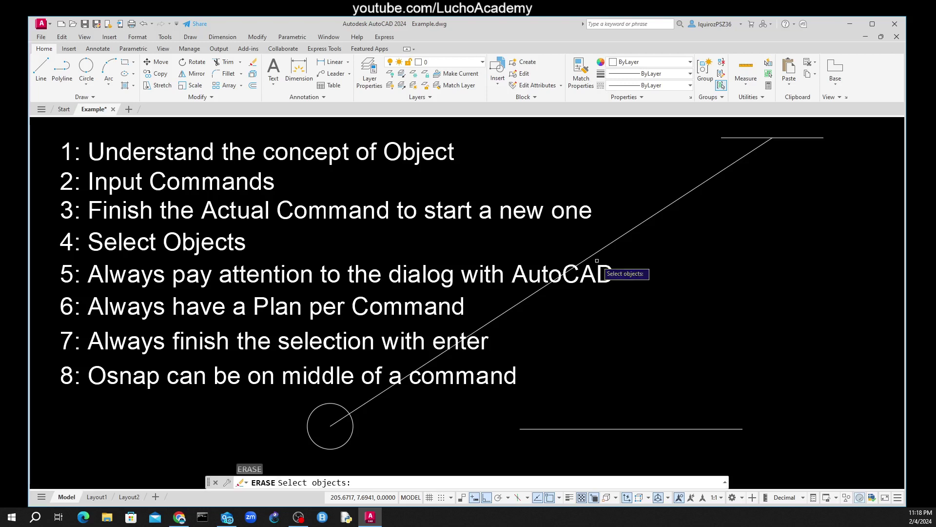
click(352, 432)
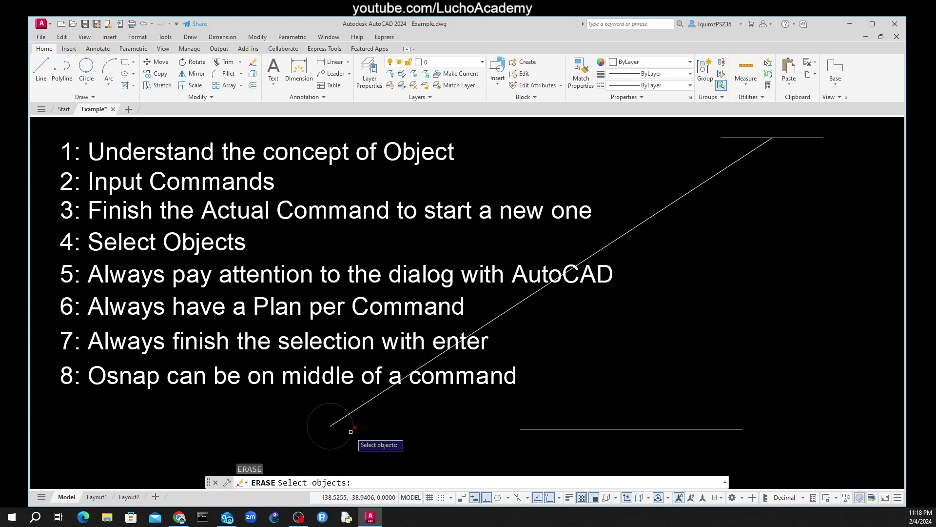
key(Return)
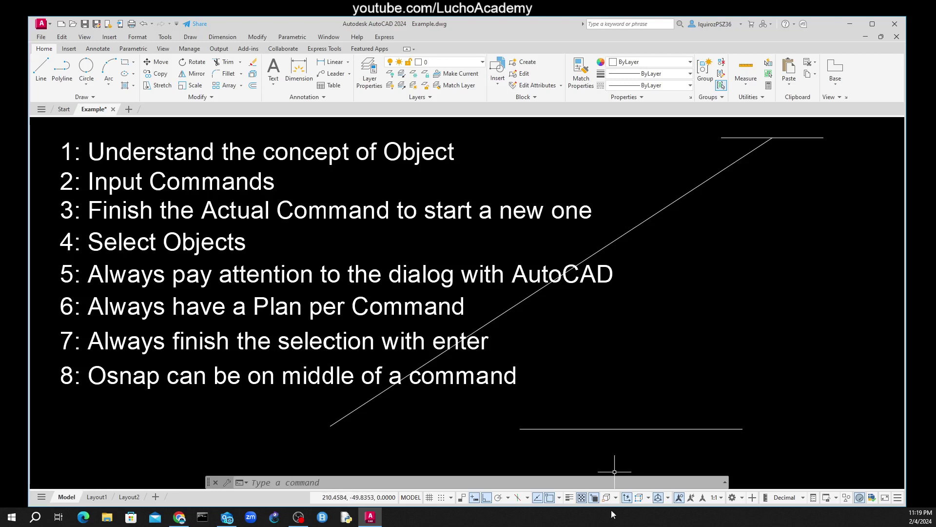
Step: Select the bottom horizontal, diagonal and top horizontal lines
click(626, 428)
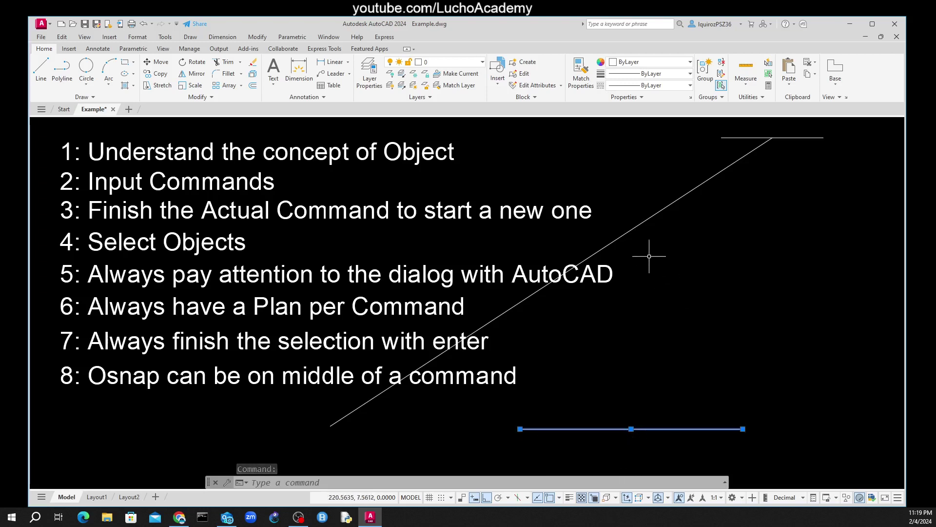
click(633, 227)
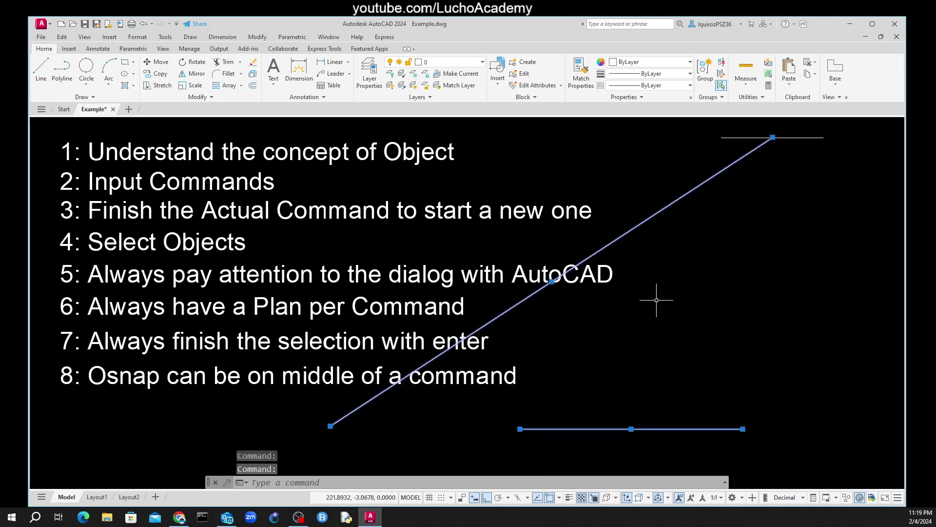
click(814, 138)
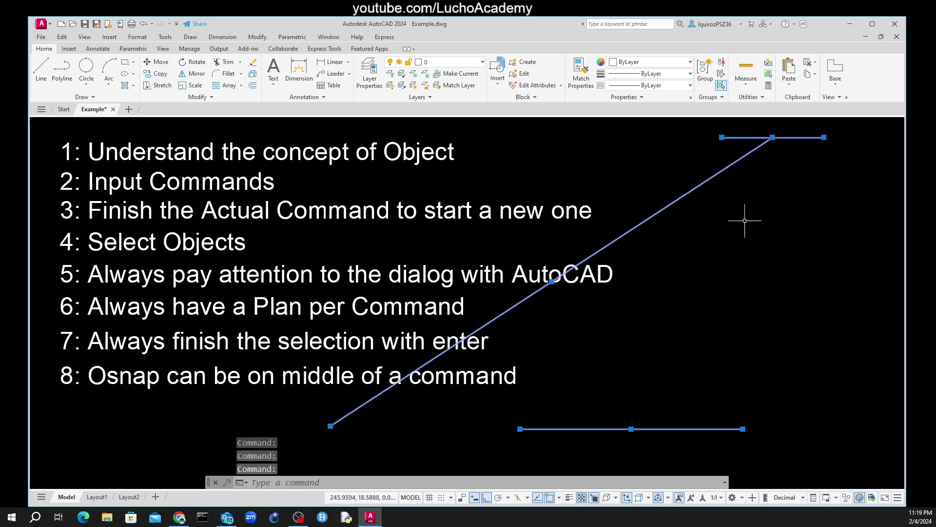
Step: Draw a larger circle right of the text crossing the diagonal line, and select it
text(c)
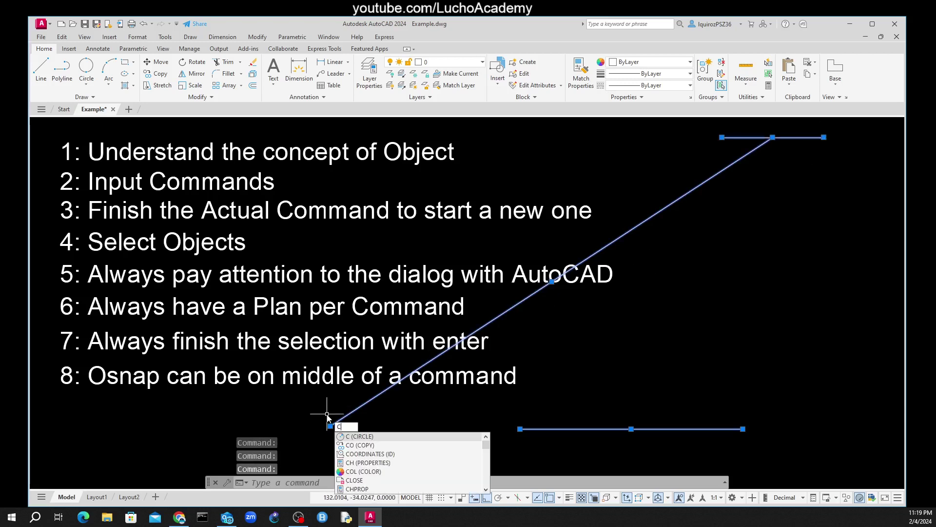
key(Return)
click(731, 305)
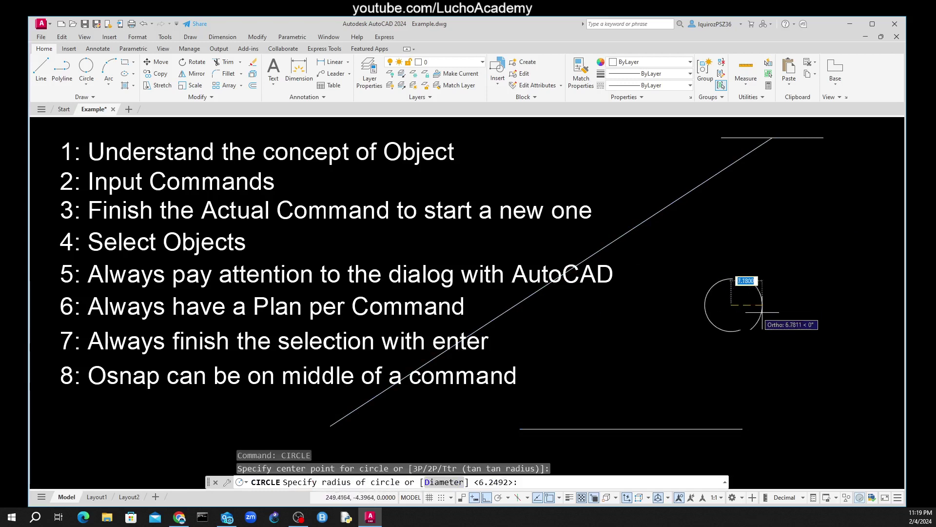
click(783, 314)
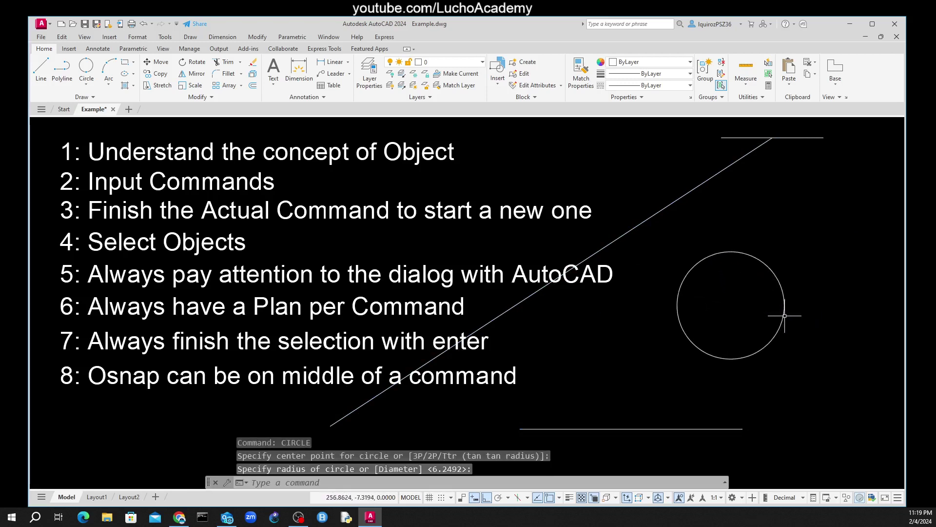
click(737, 252)
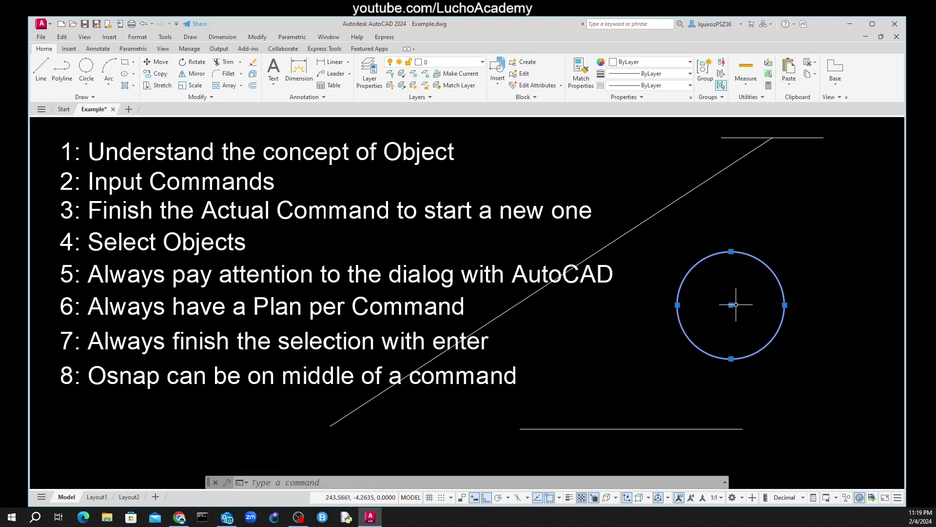
Step: With Ortho off, move the circle by its centre grip onto the diagonal's lower endpoint
click(731, 305)
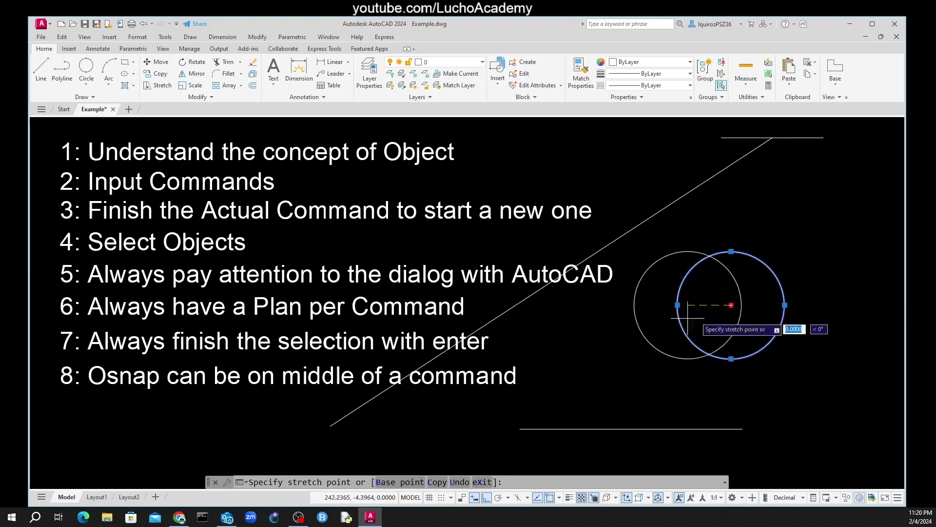
click(487, 497)
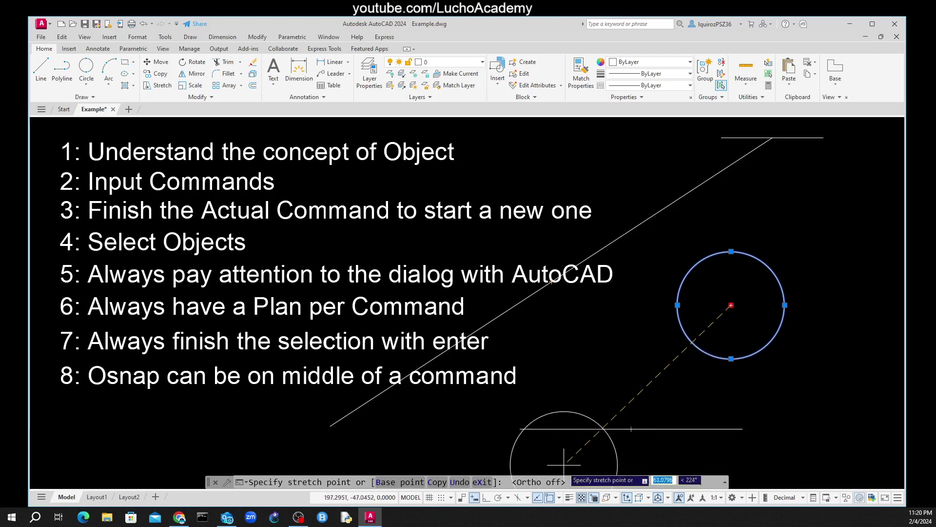
click(560, 497)
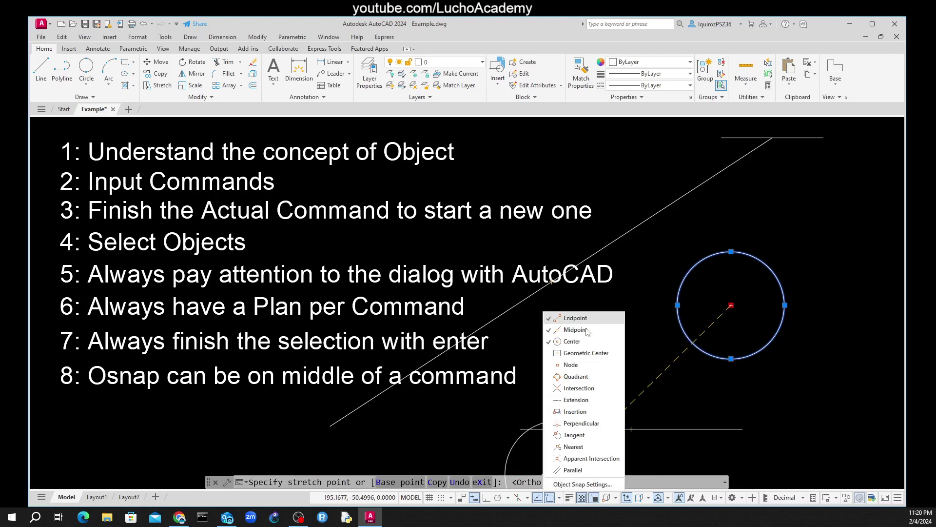
click(350, 425)
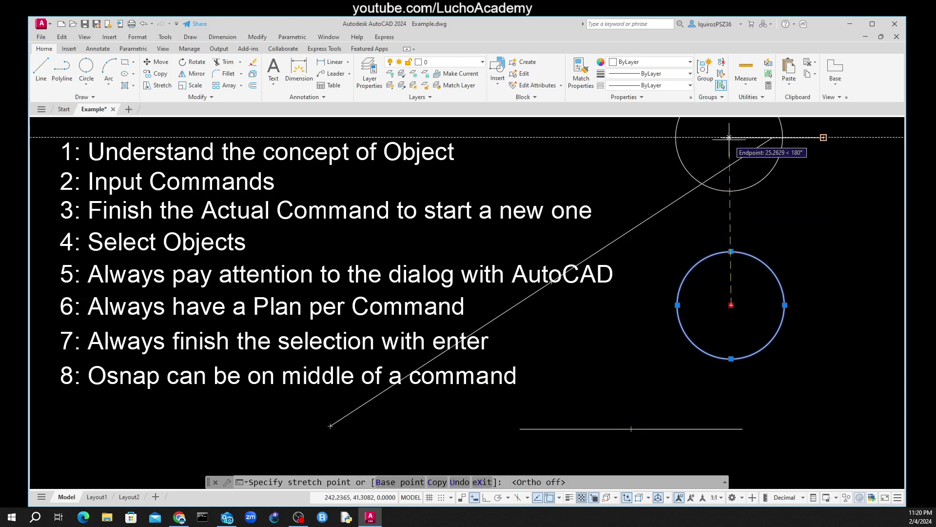
click(331, 425)
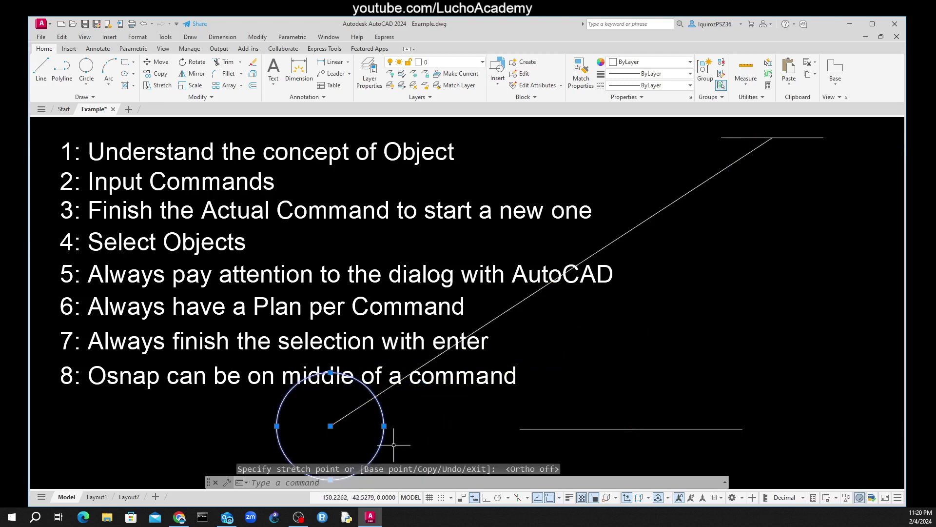
key(Escape)
key(Escape)
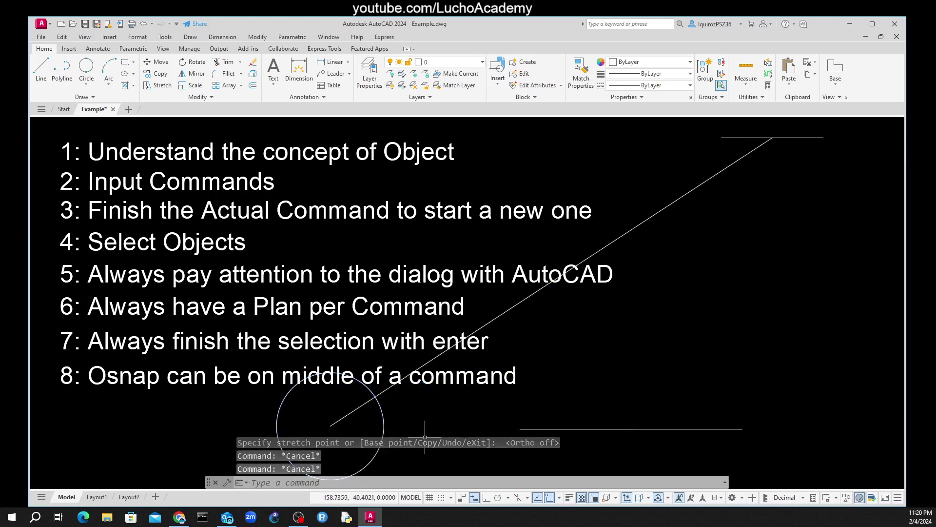
Step: Erase the circle, the diagonal line and both horizontal lines
text(e)
key(Return)
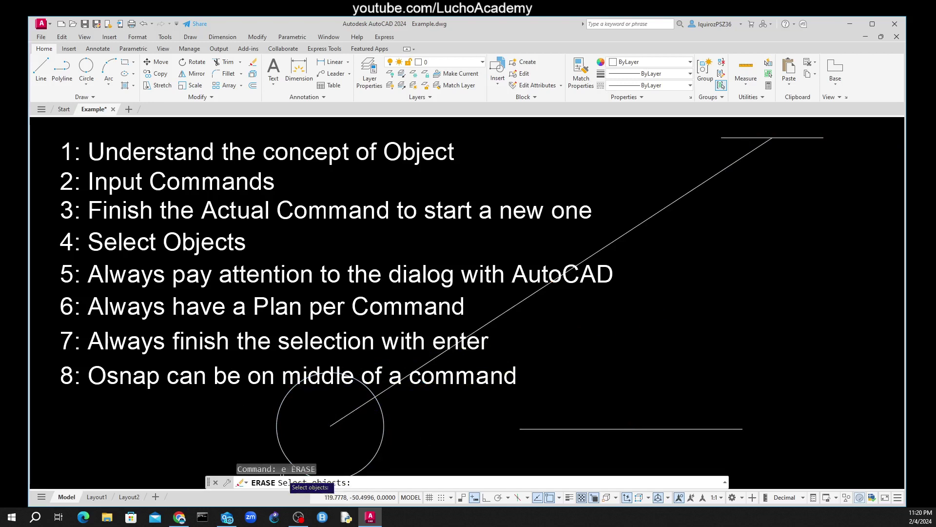
click(386, 424)
click(366, 404)
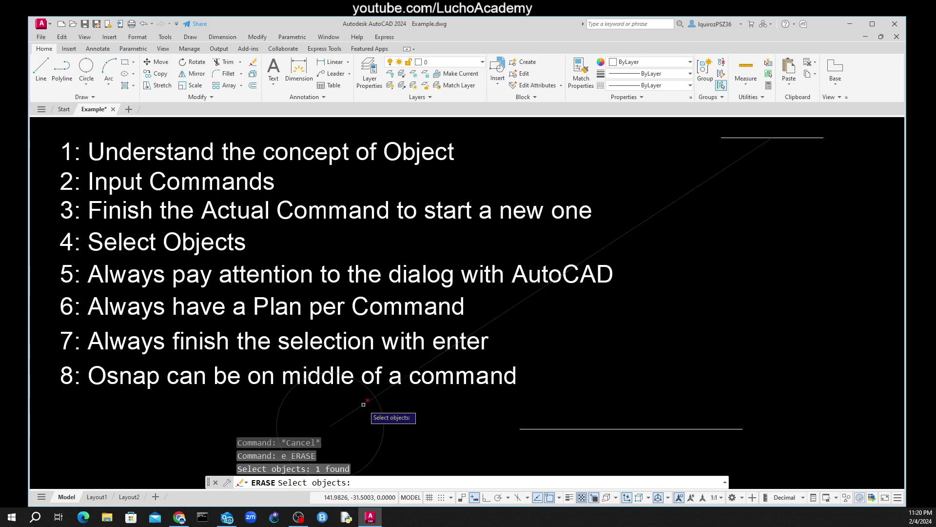
click(571, 429)
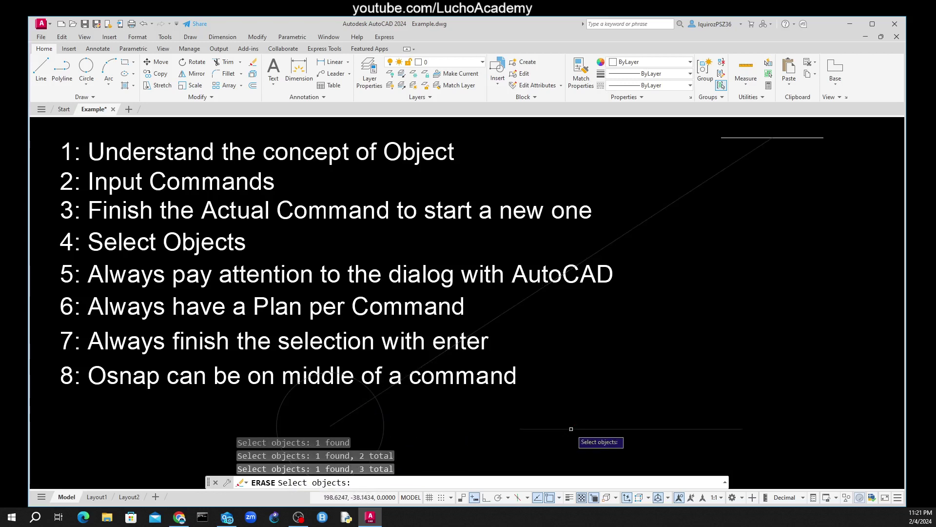
click(803, 138)
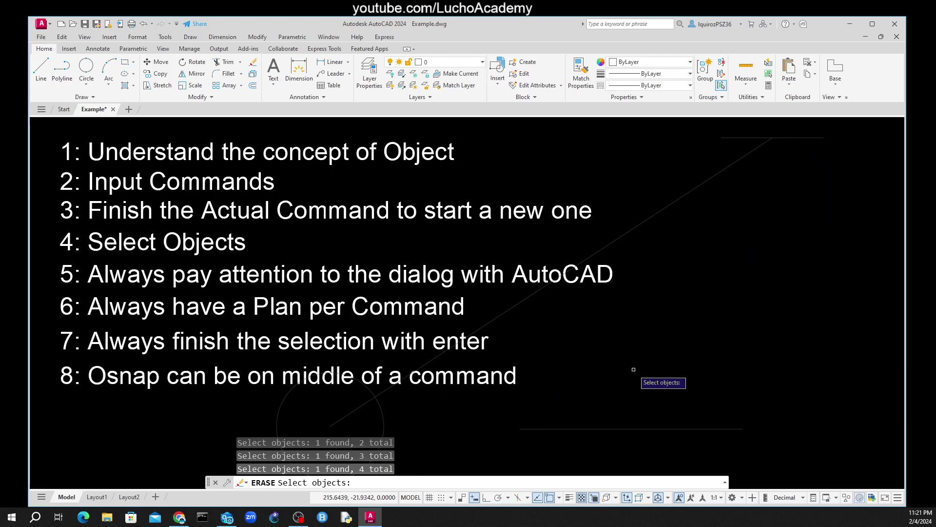
key(Return)
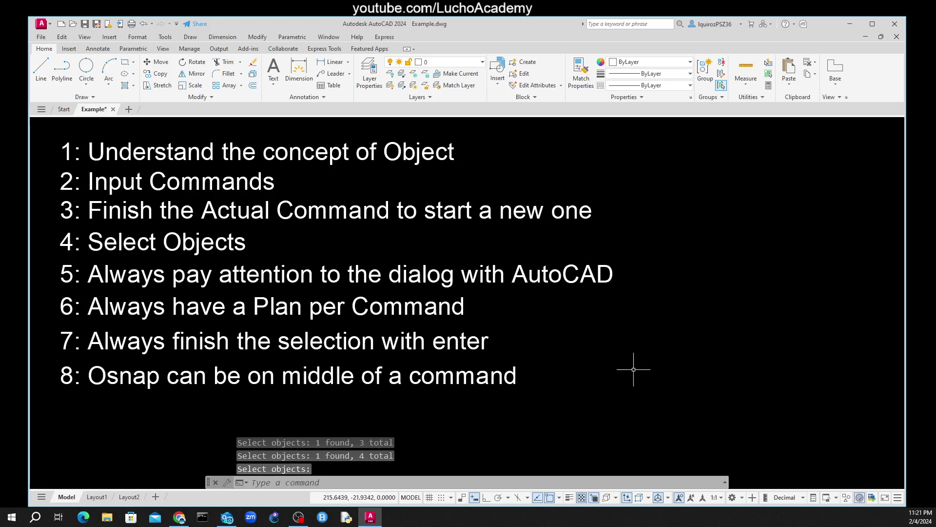